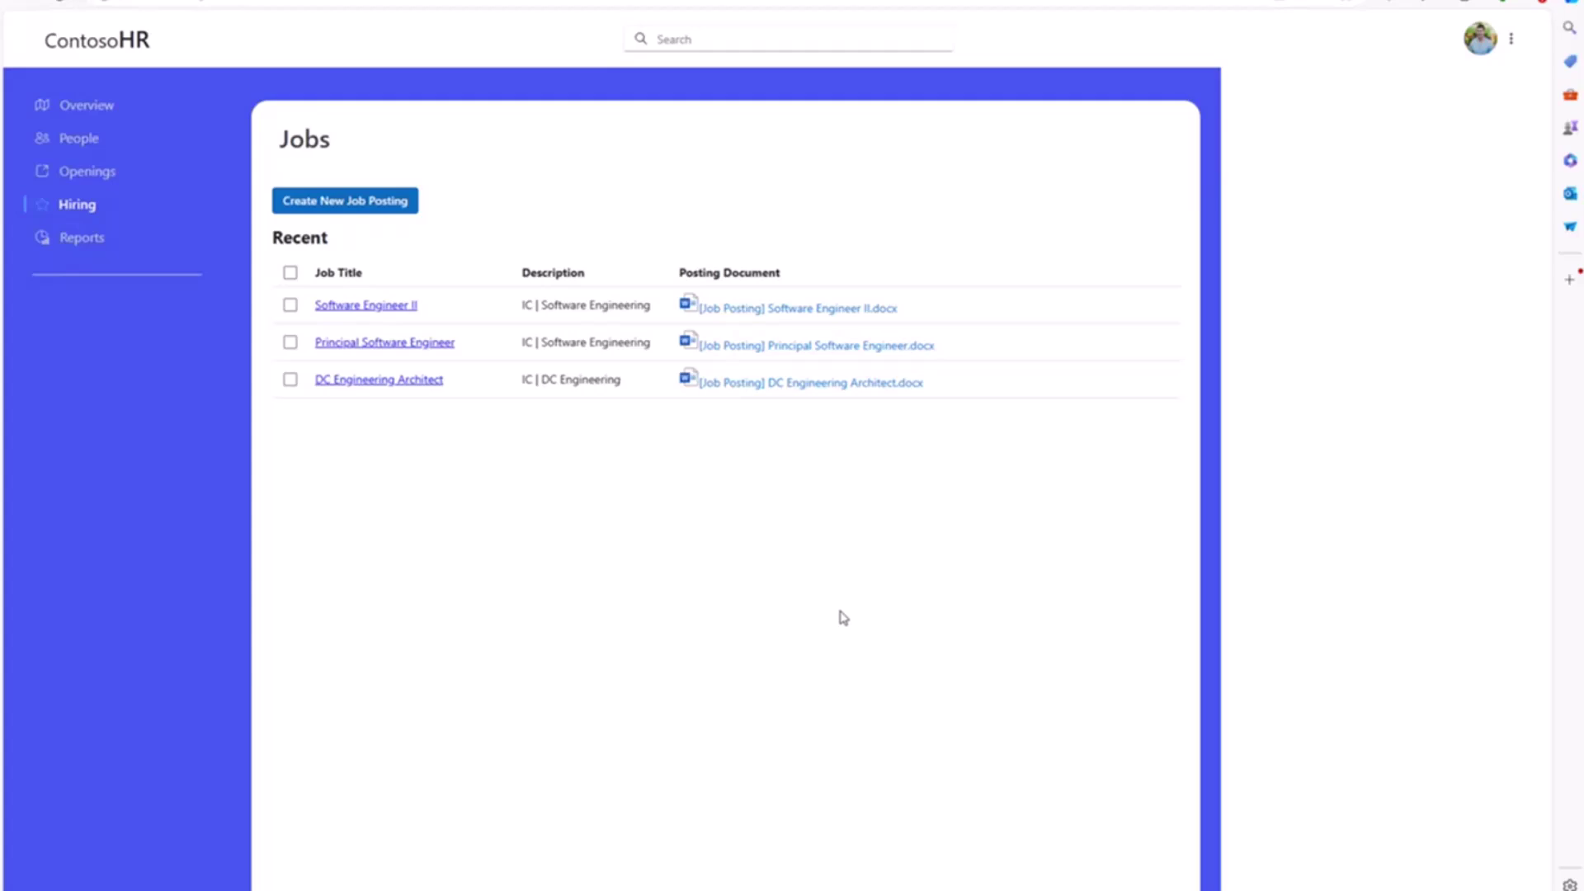
View the Software Engineer II job posting document, and return to the jobs list
left_click(781, 307)
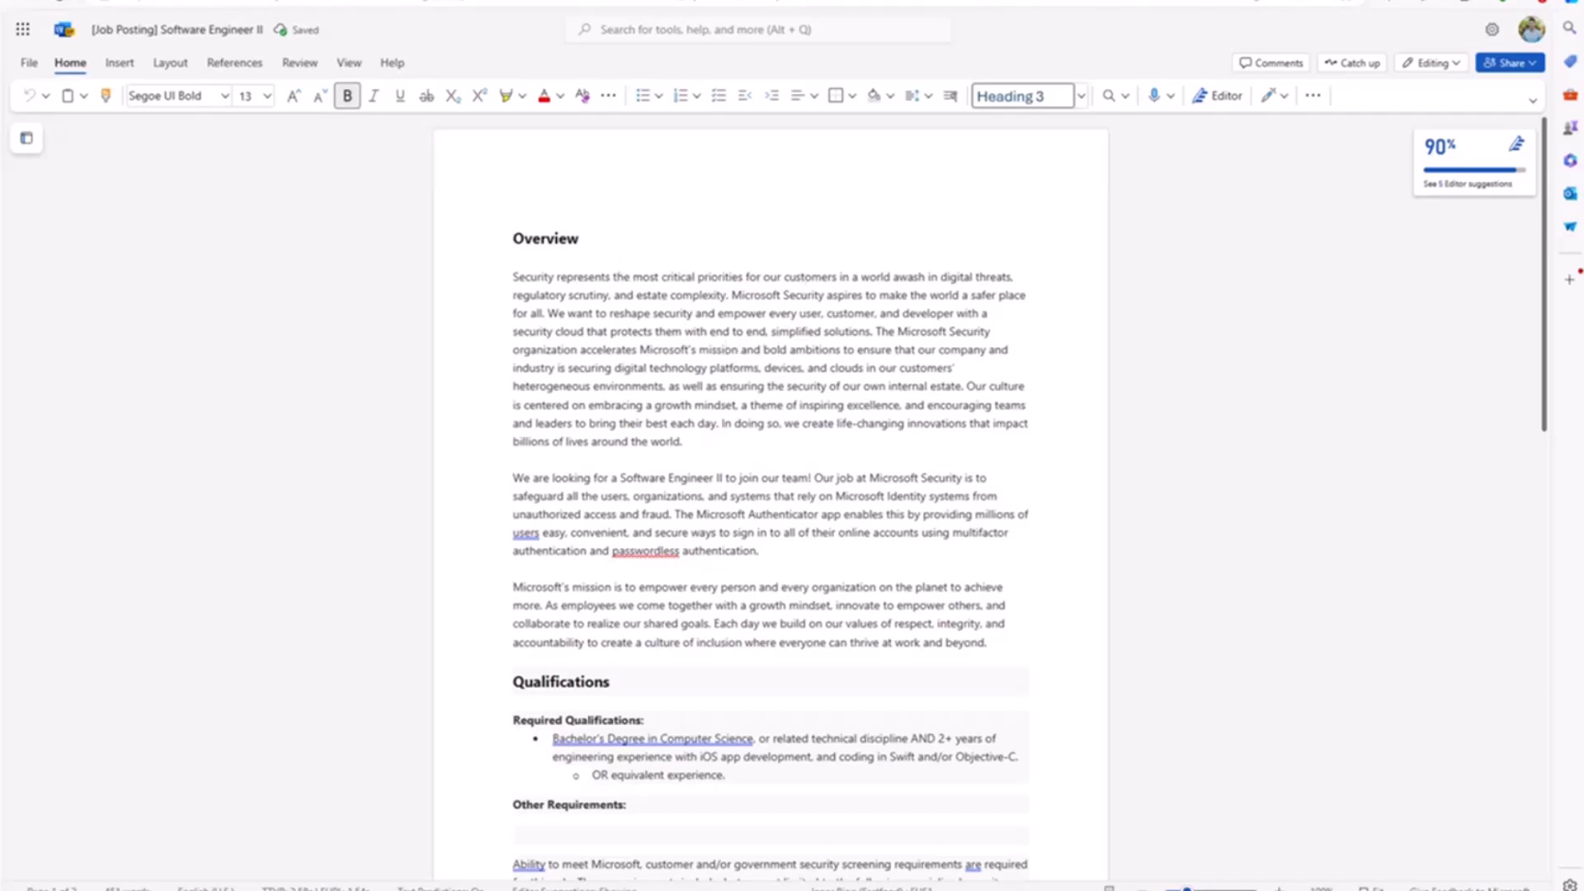
key("ctrl+w")
left_click(294, 305)
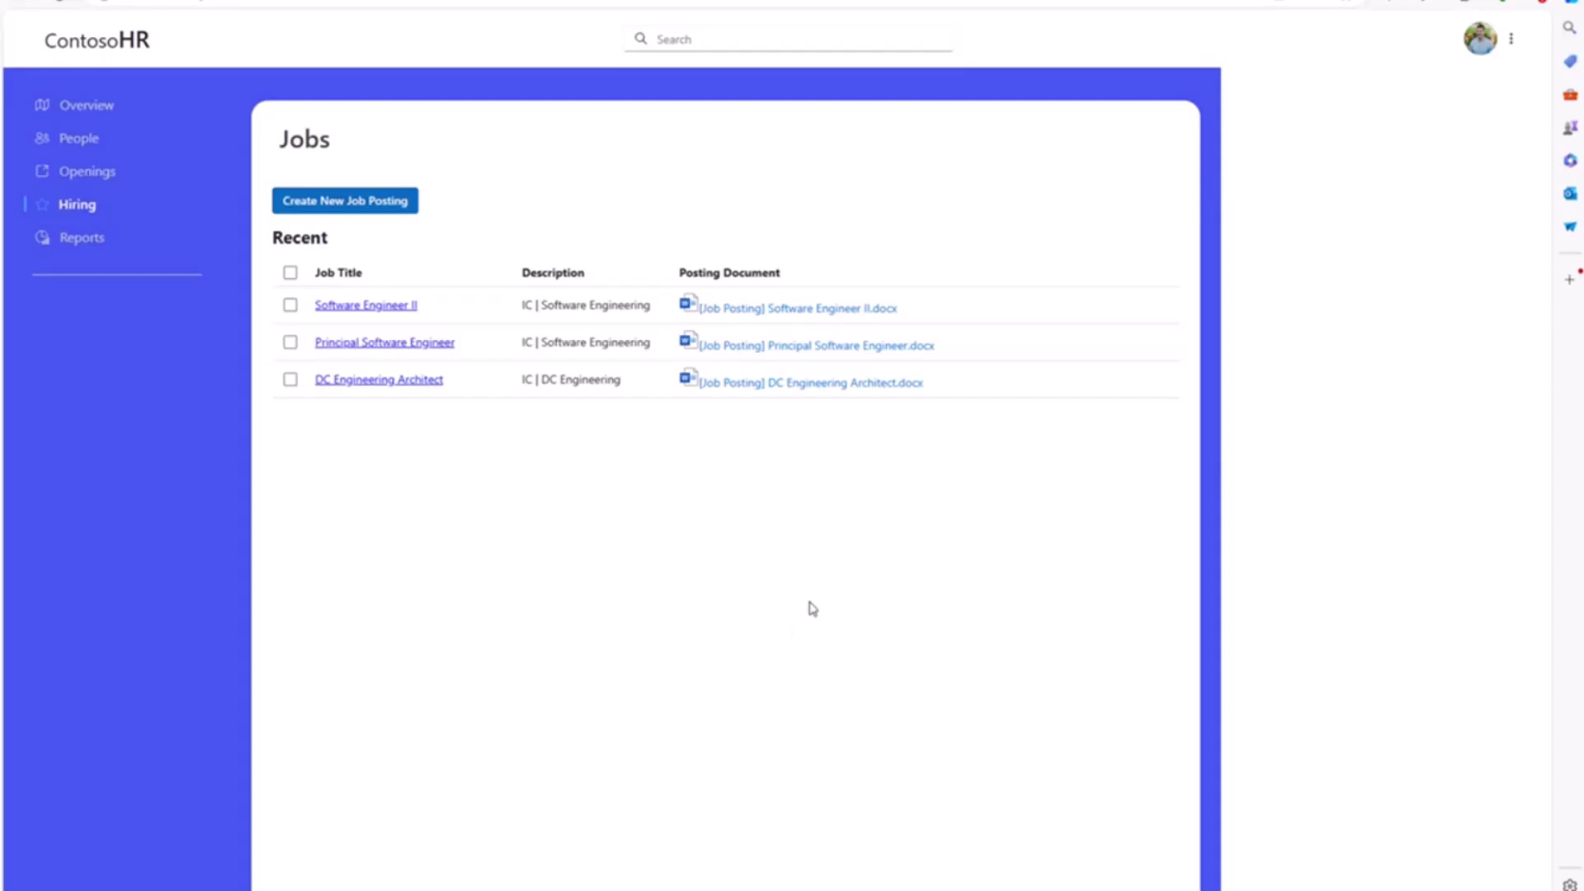
Switch to HRChat.tsx in VS Code and add an empty self-closing ChatEmbedded element inside the returned fragment
mouse_move(797, 890)
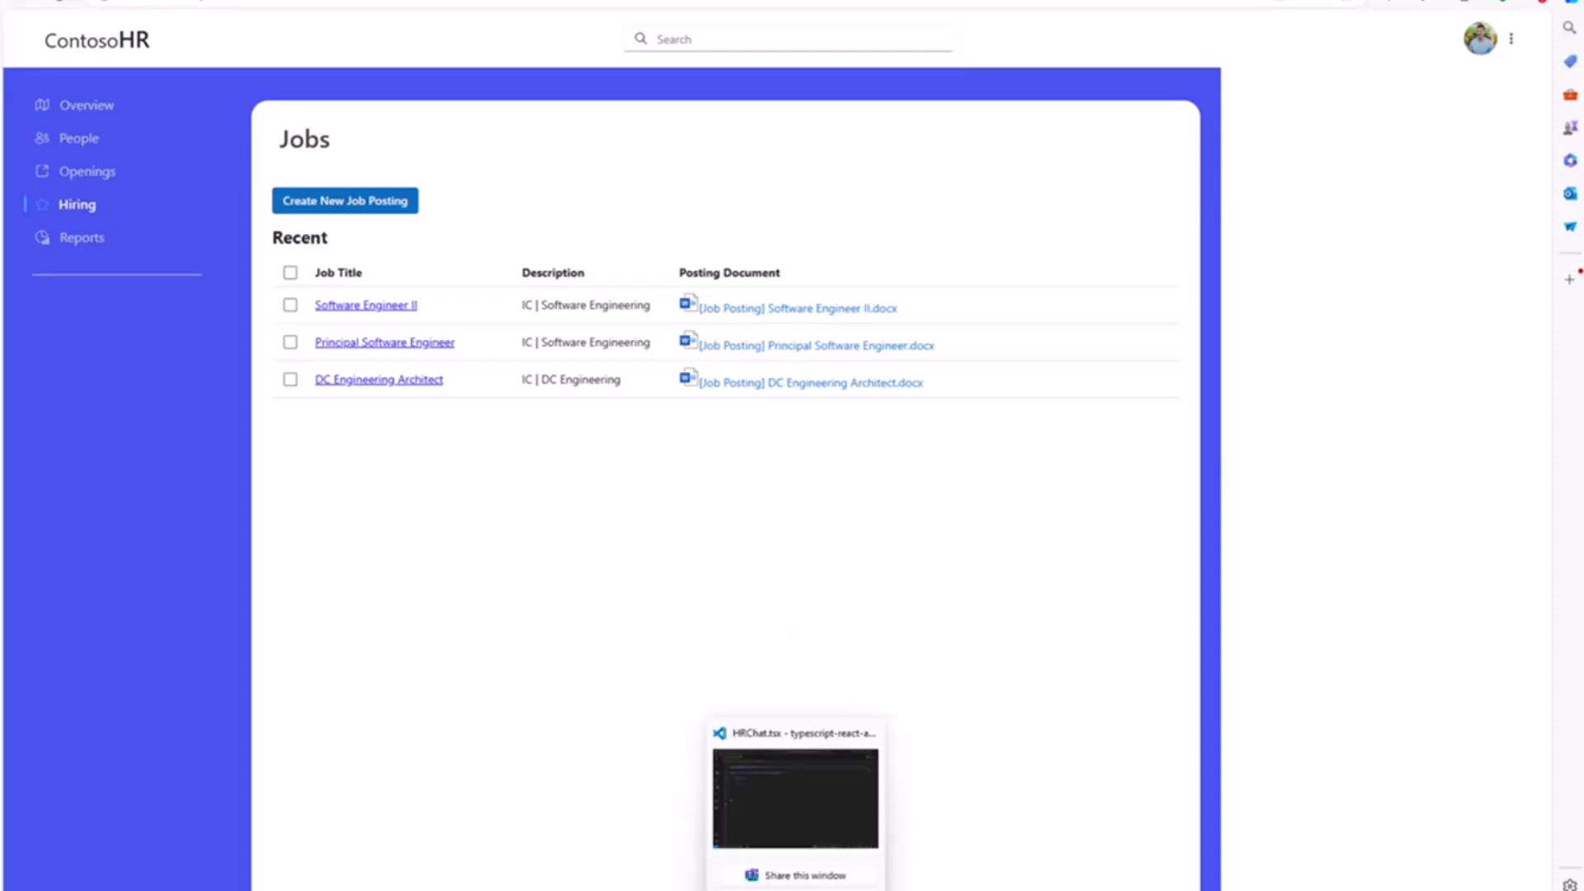
left_click(779, 795)
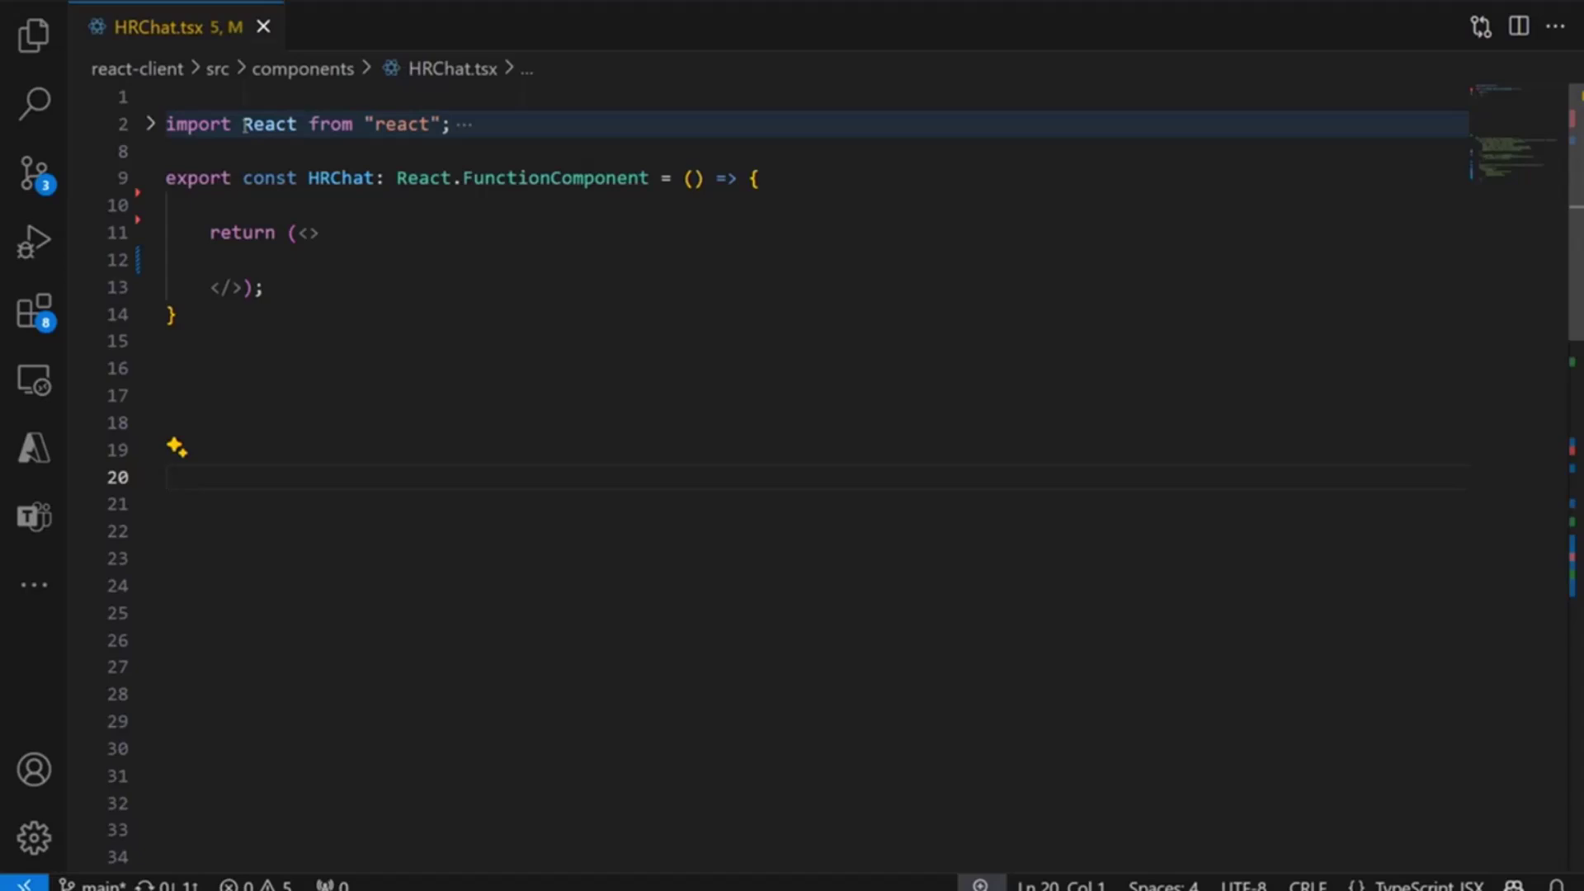
left_click(346, 178)
left_click(330, 259)
key("Tab")
key("Tab")
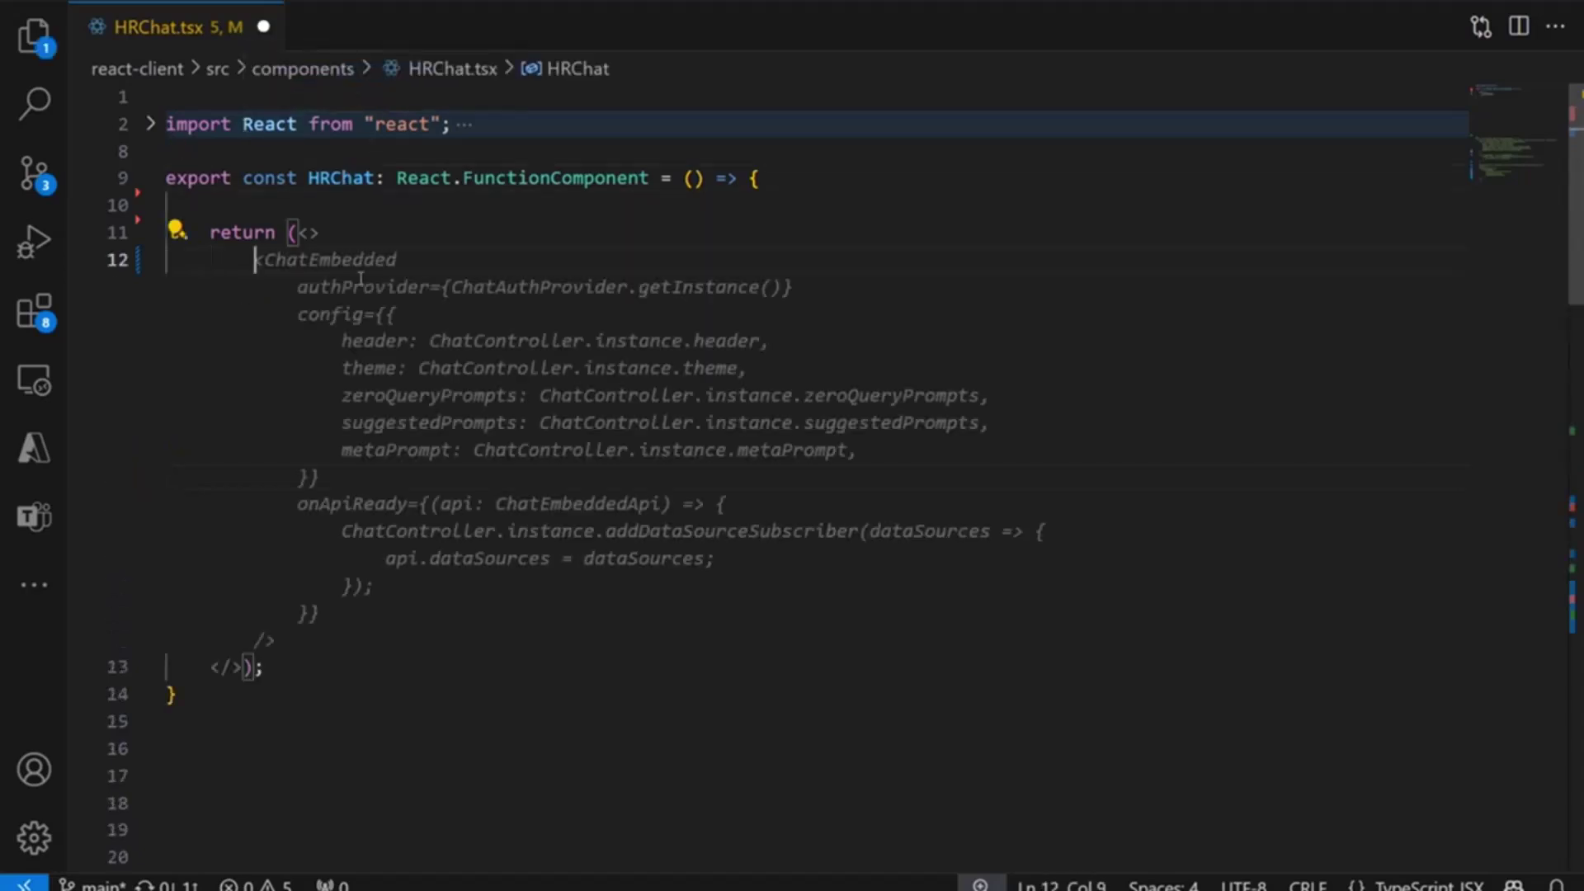
type("<ChatEm")
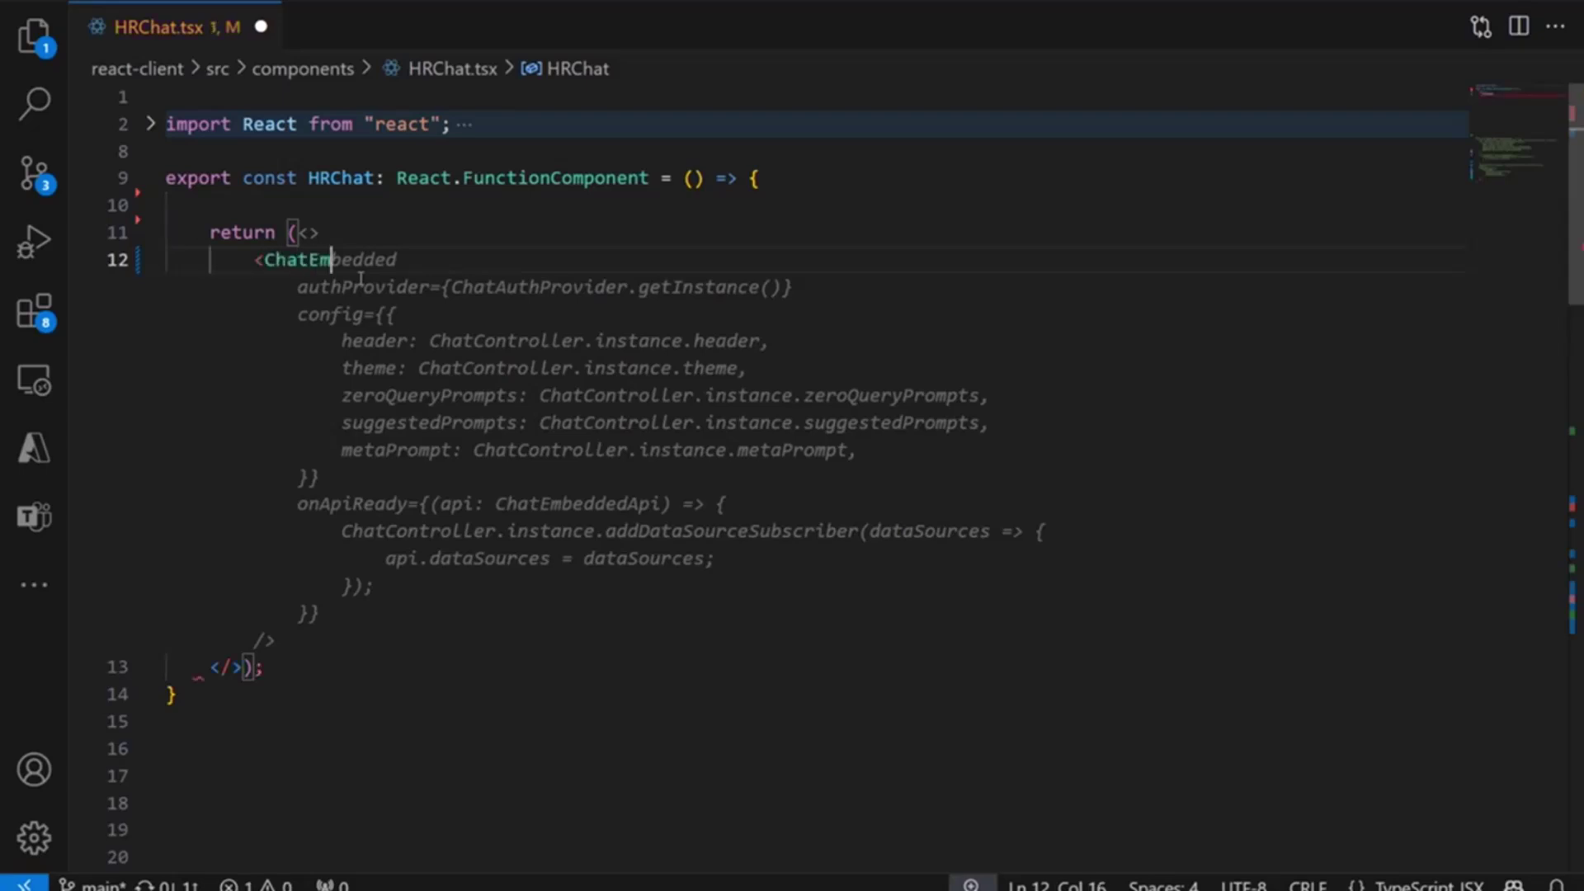
type("bedded")
key("Return")
key("Return")
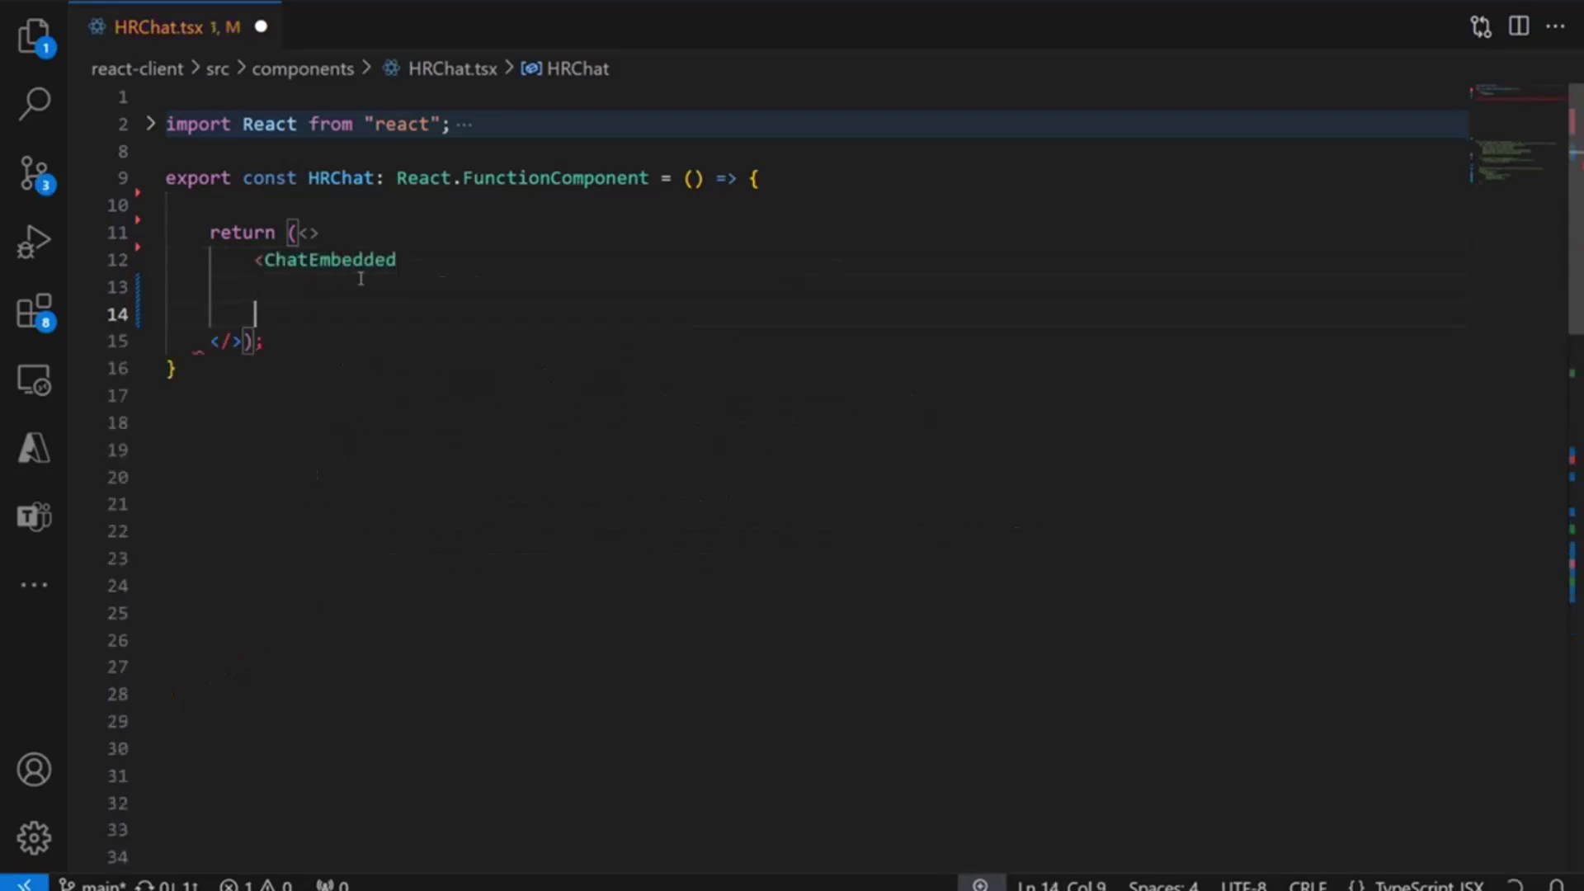
type("/>")
left_click(332, 259)
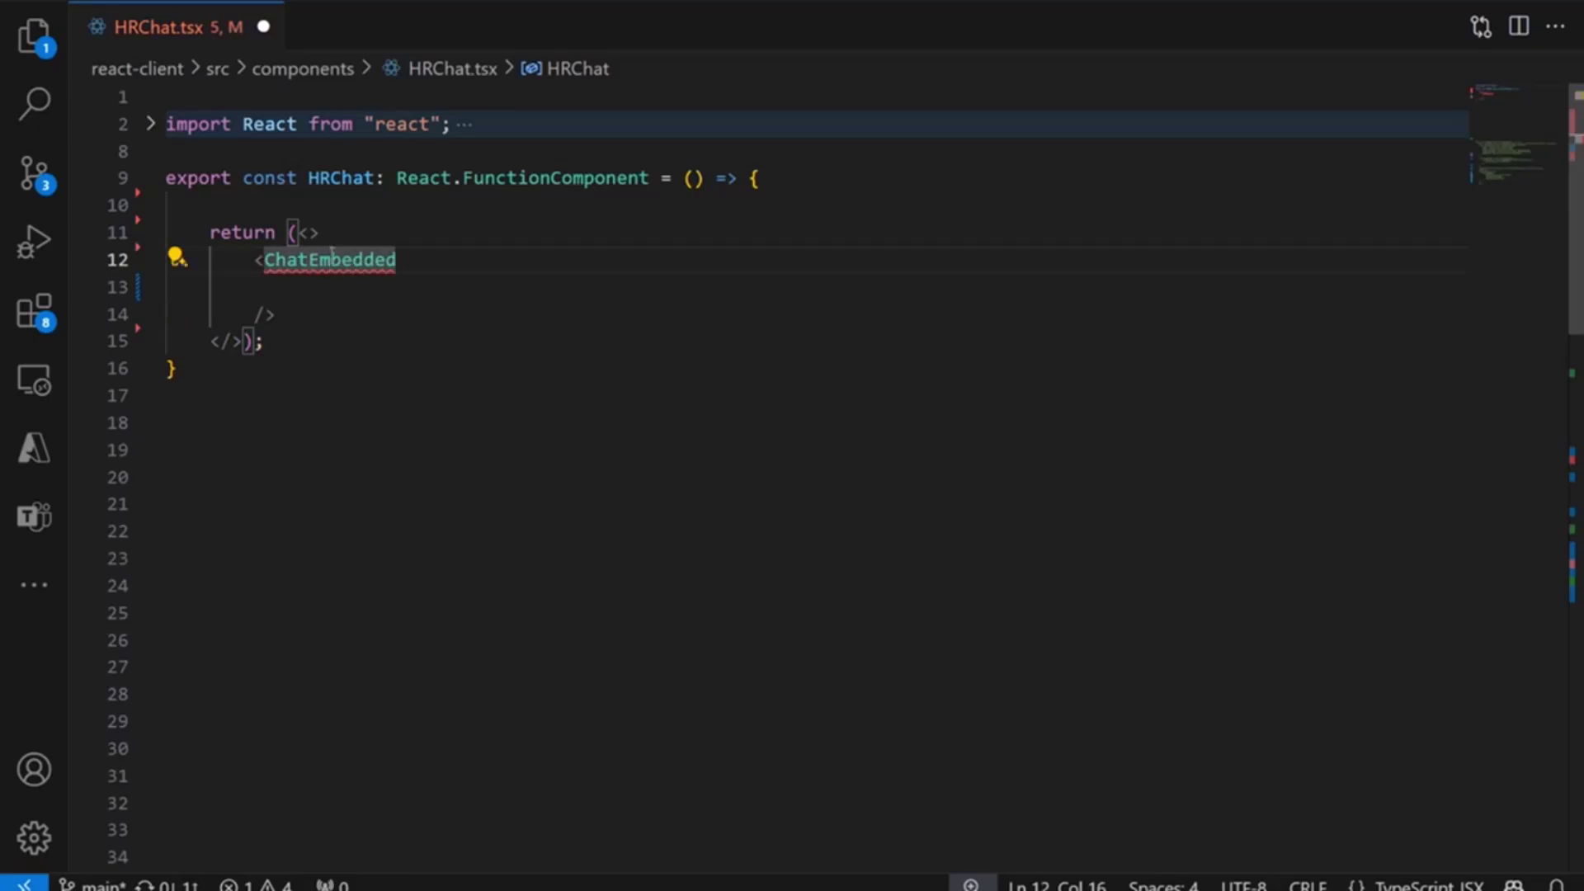
key("Down")
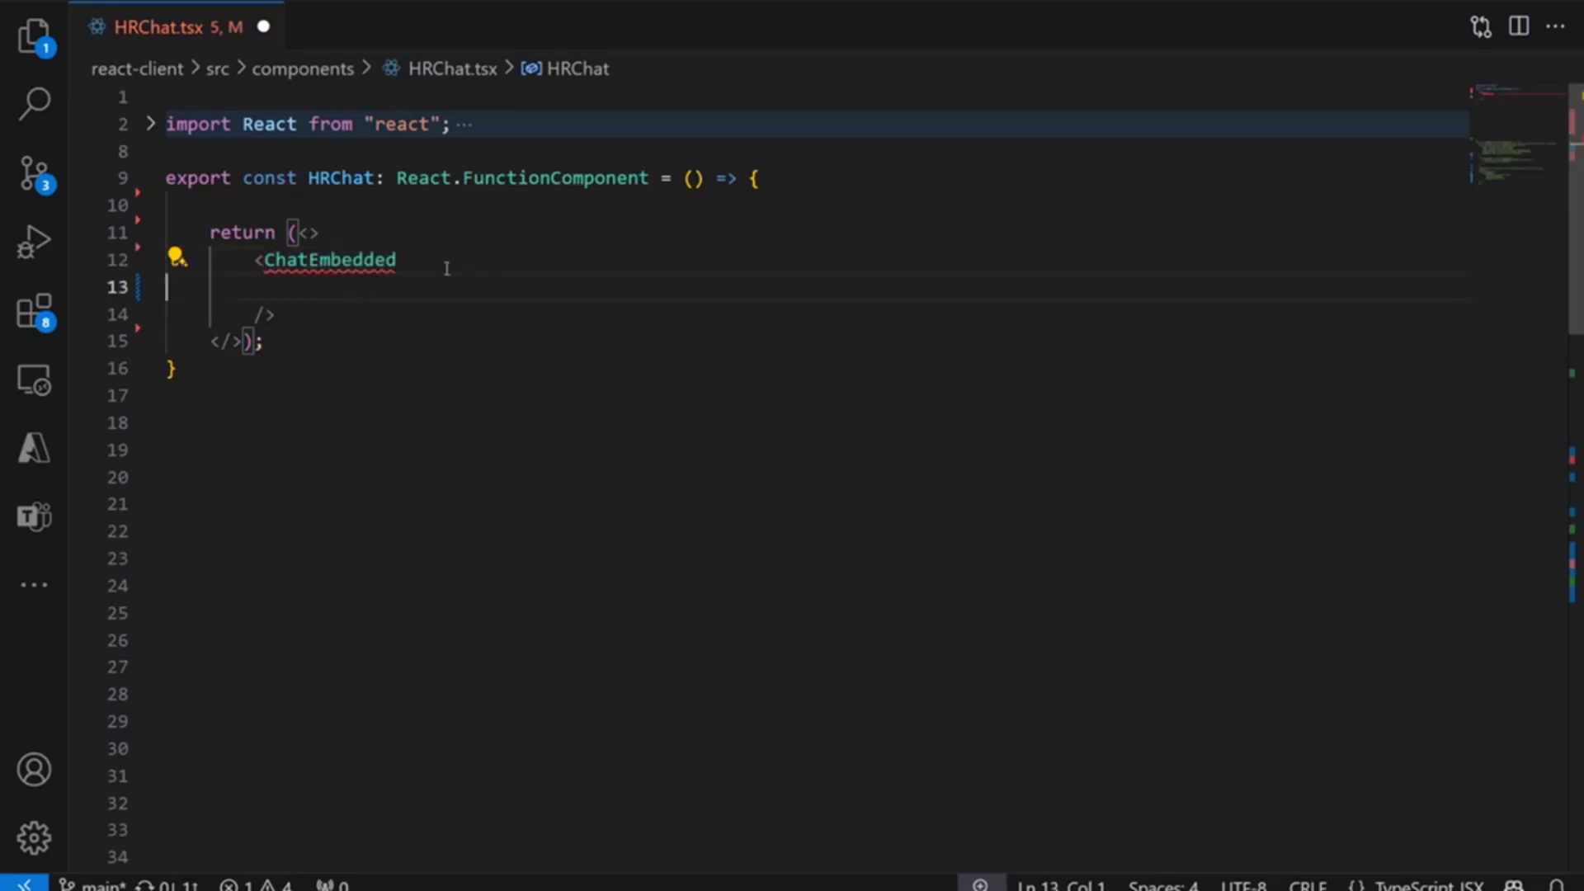
Declare a chatAuthProvider state with setter setChatAuthProvider, typed ChatAuthProvider | undefined, at the start of the HRChat component
mouse_move(308, 261)
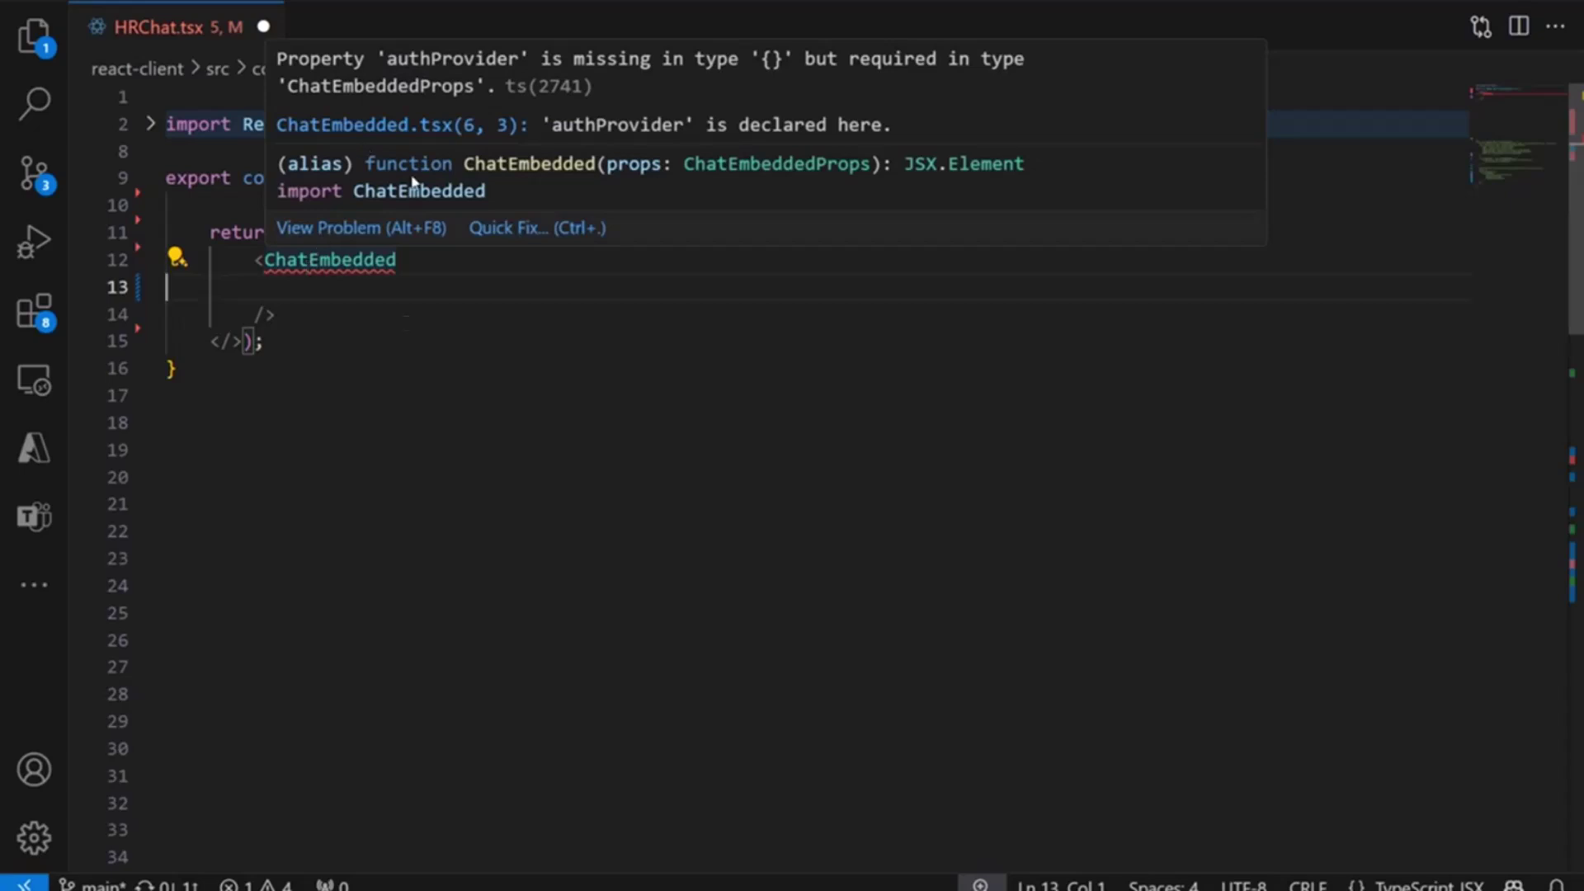
left_click(407, 322)
left_click(311, 213)
key("Return")
key("Up")
key("Return")
key("Up")
key("Tab")
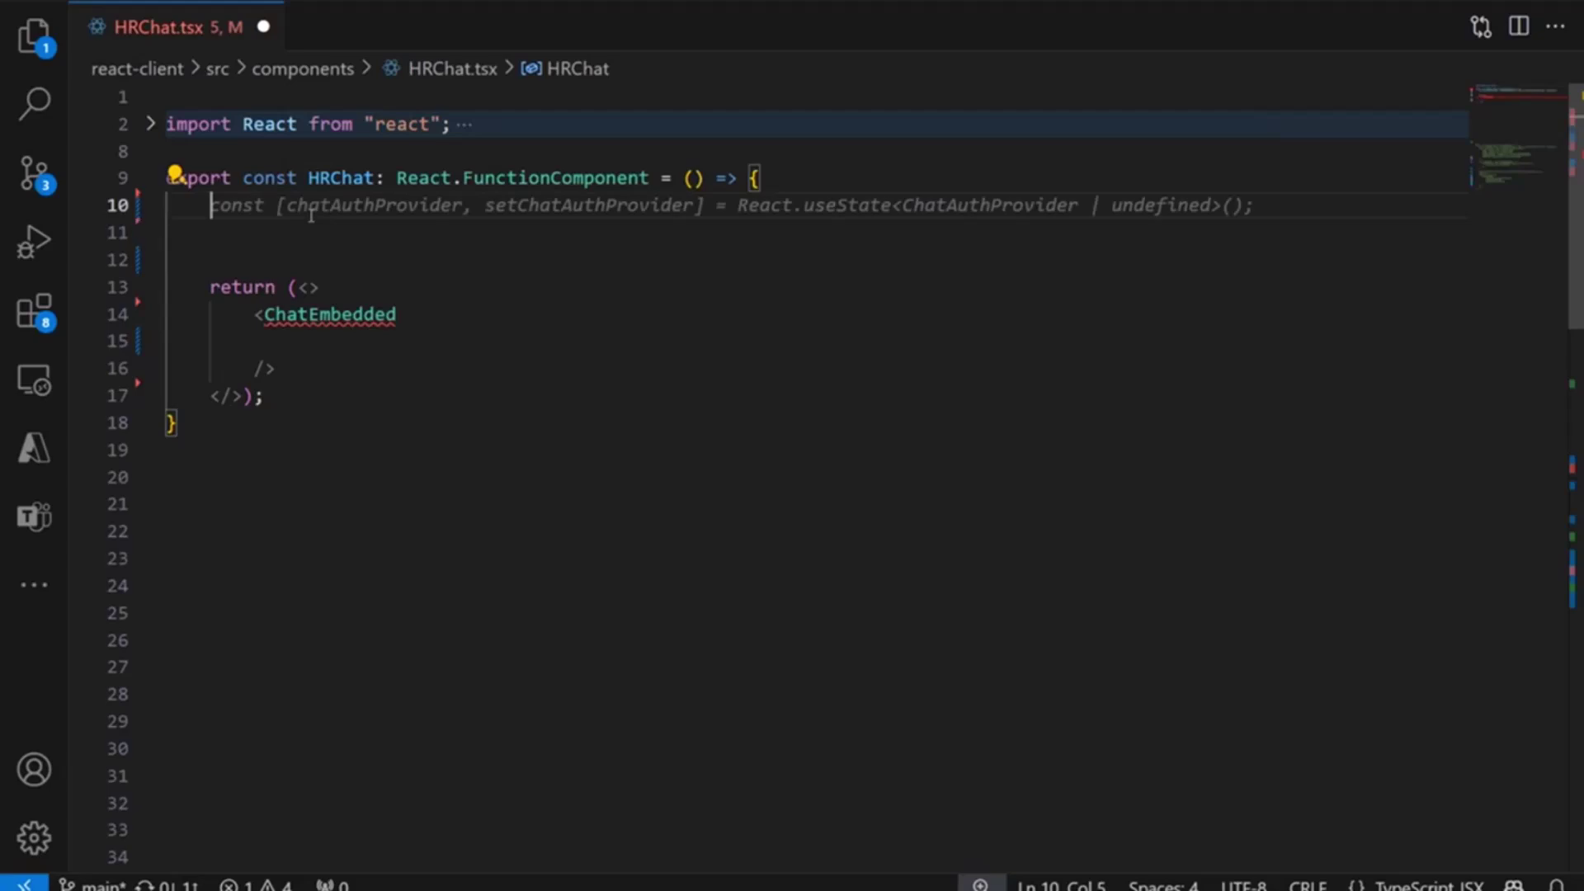
key("Tab")
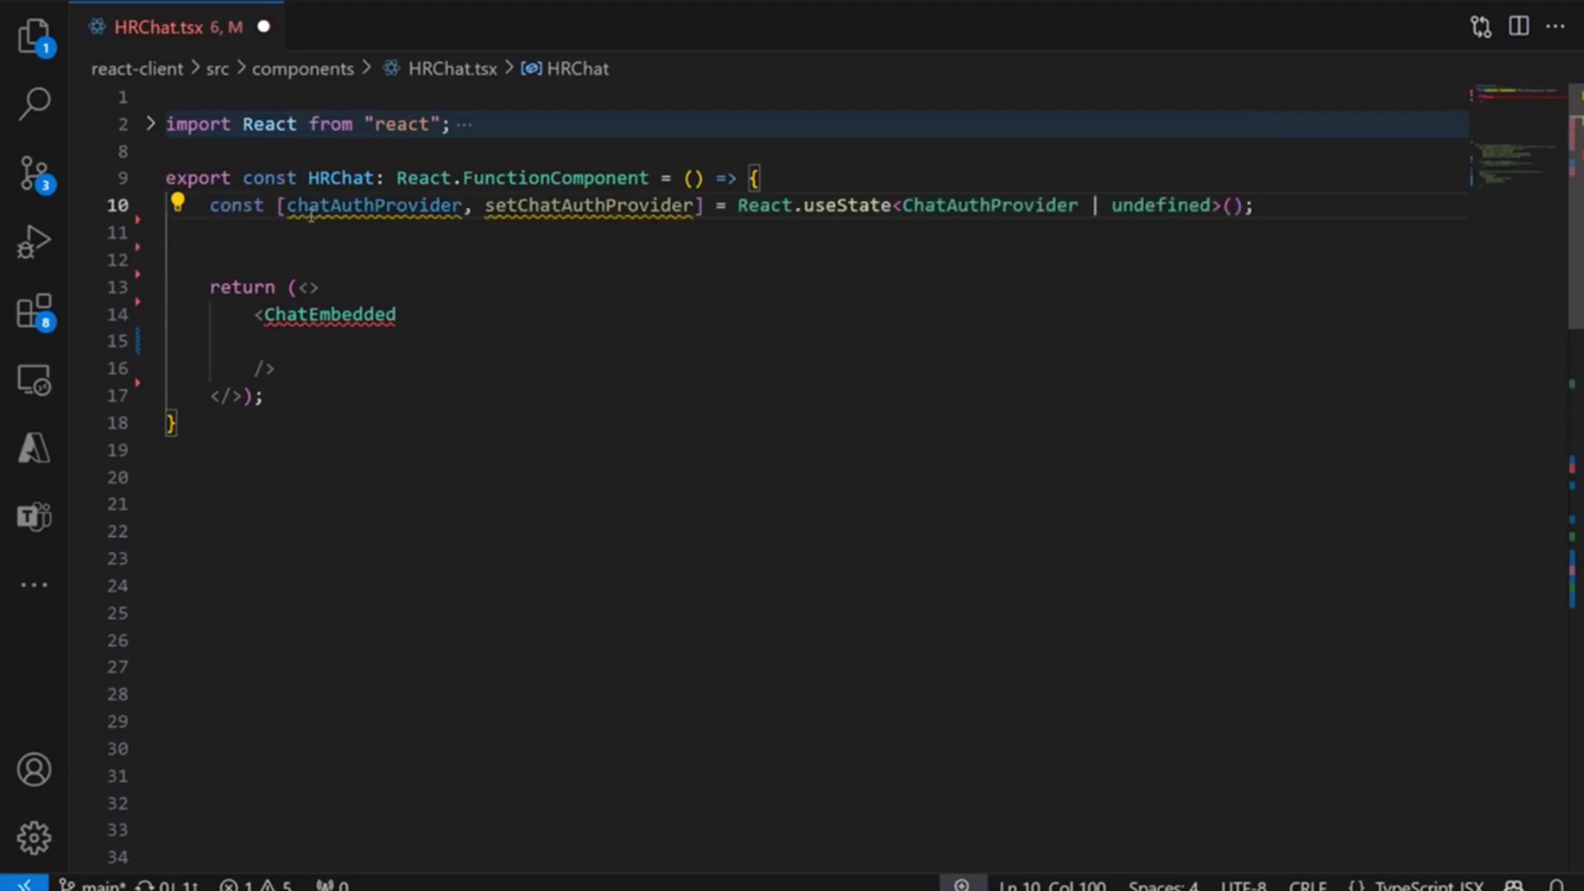
Below the state, add ChatAuthProvider.getInstance().then(setChatAuthProvider).catch(console.error); and leave a single blank line before the return statement
key("Return")
key("Return")
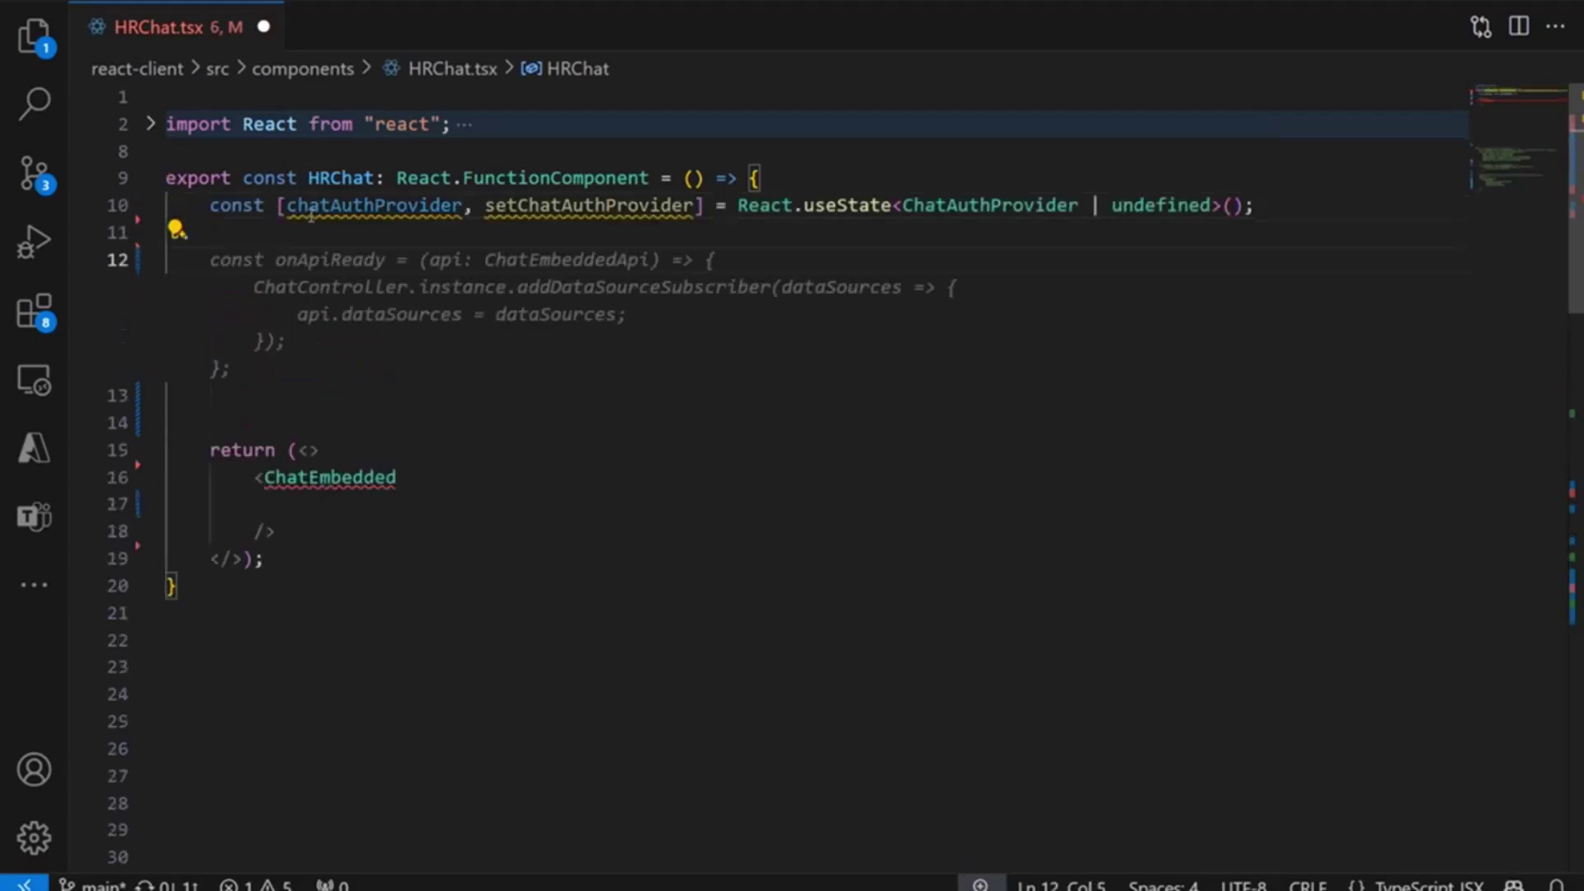
type("ChatAuth")
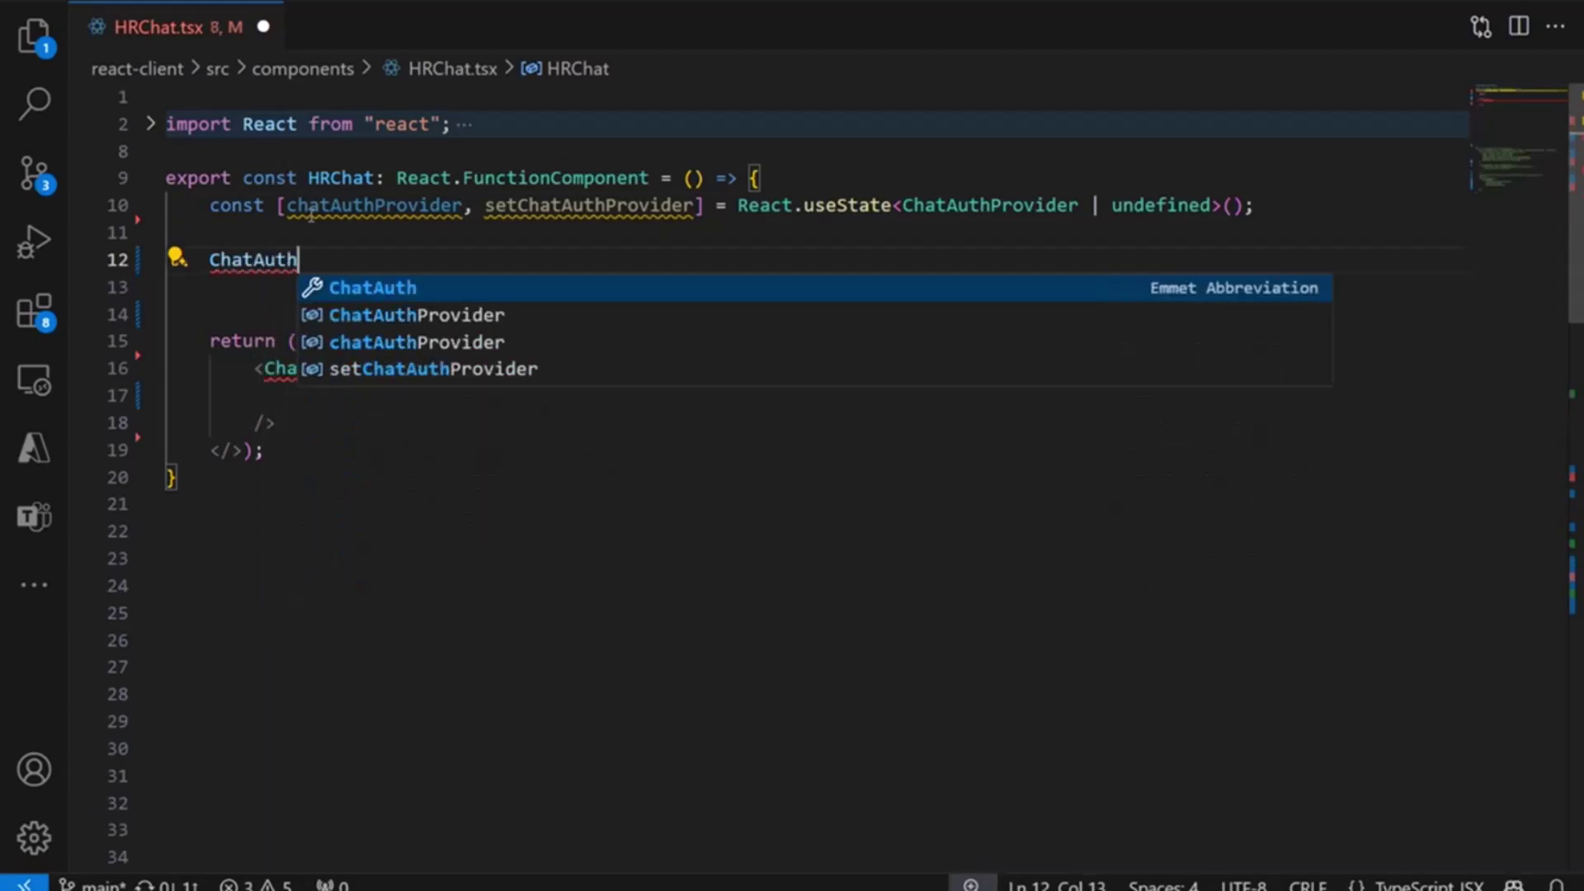
key("Down")
key("Tab")
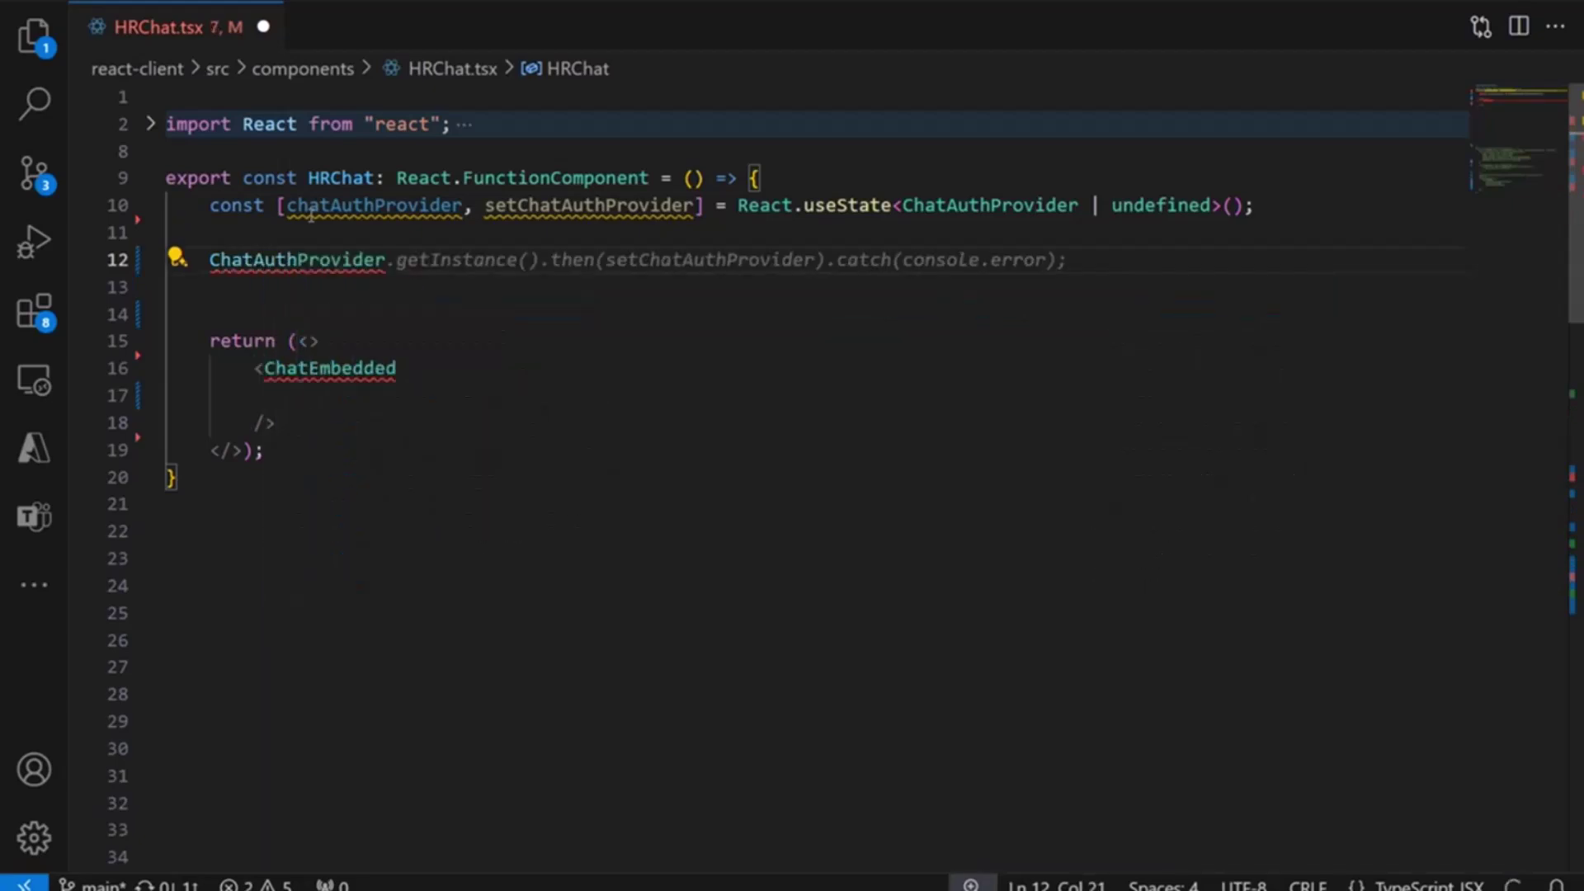
key("Tab")
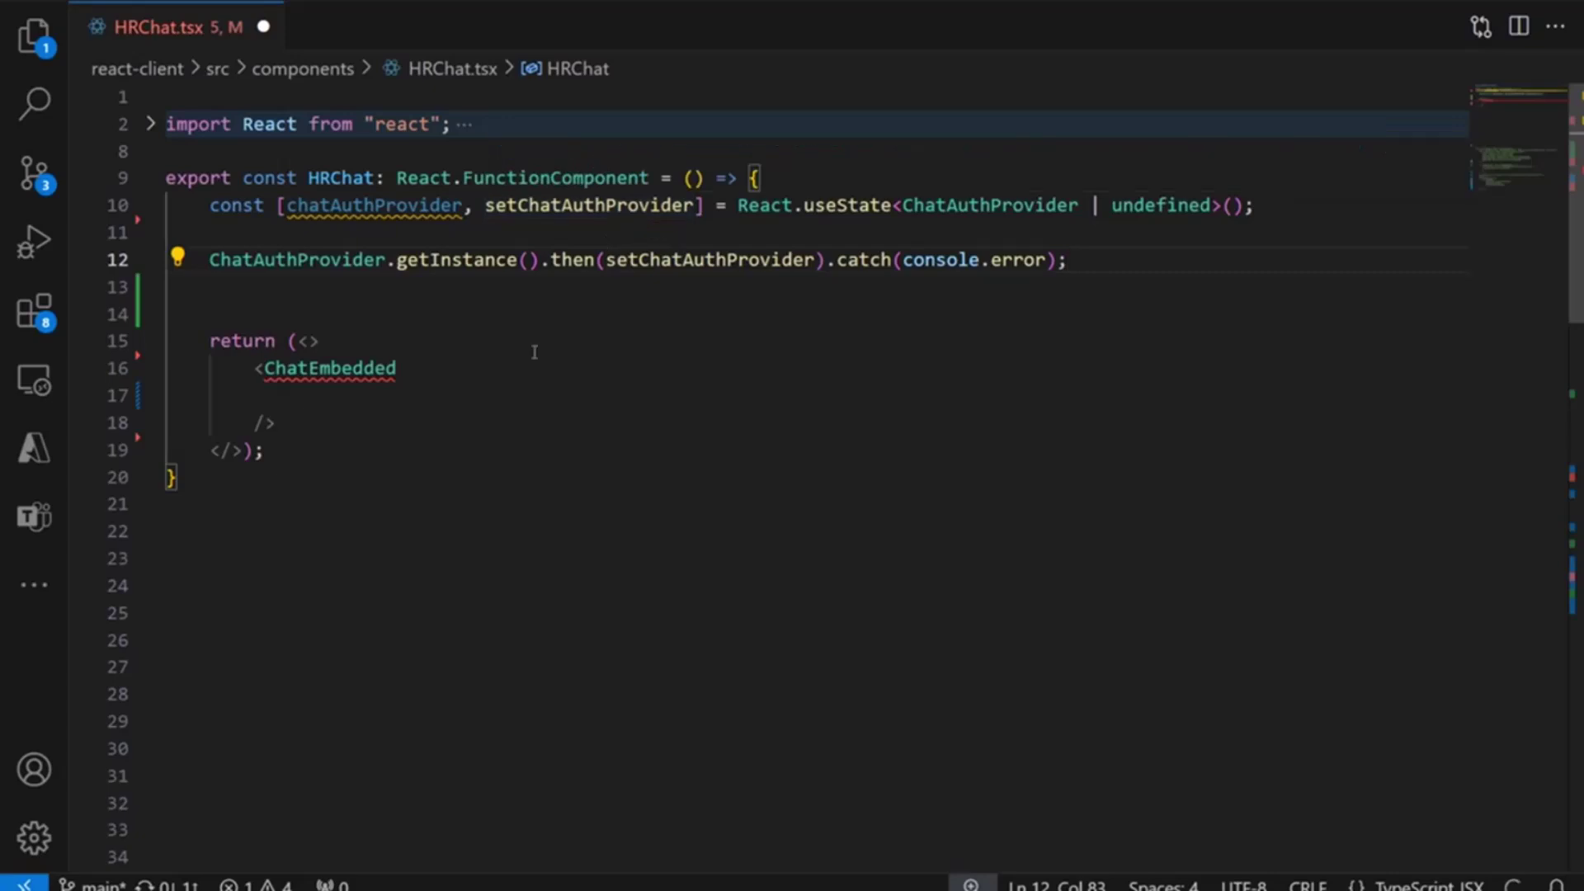
left_click(318, 307)
key("BackSpace")
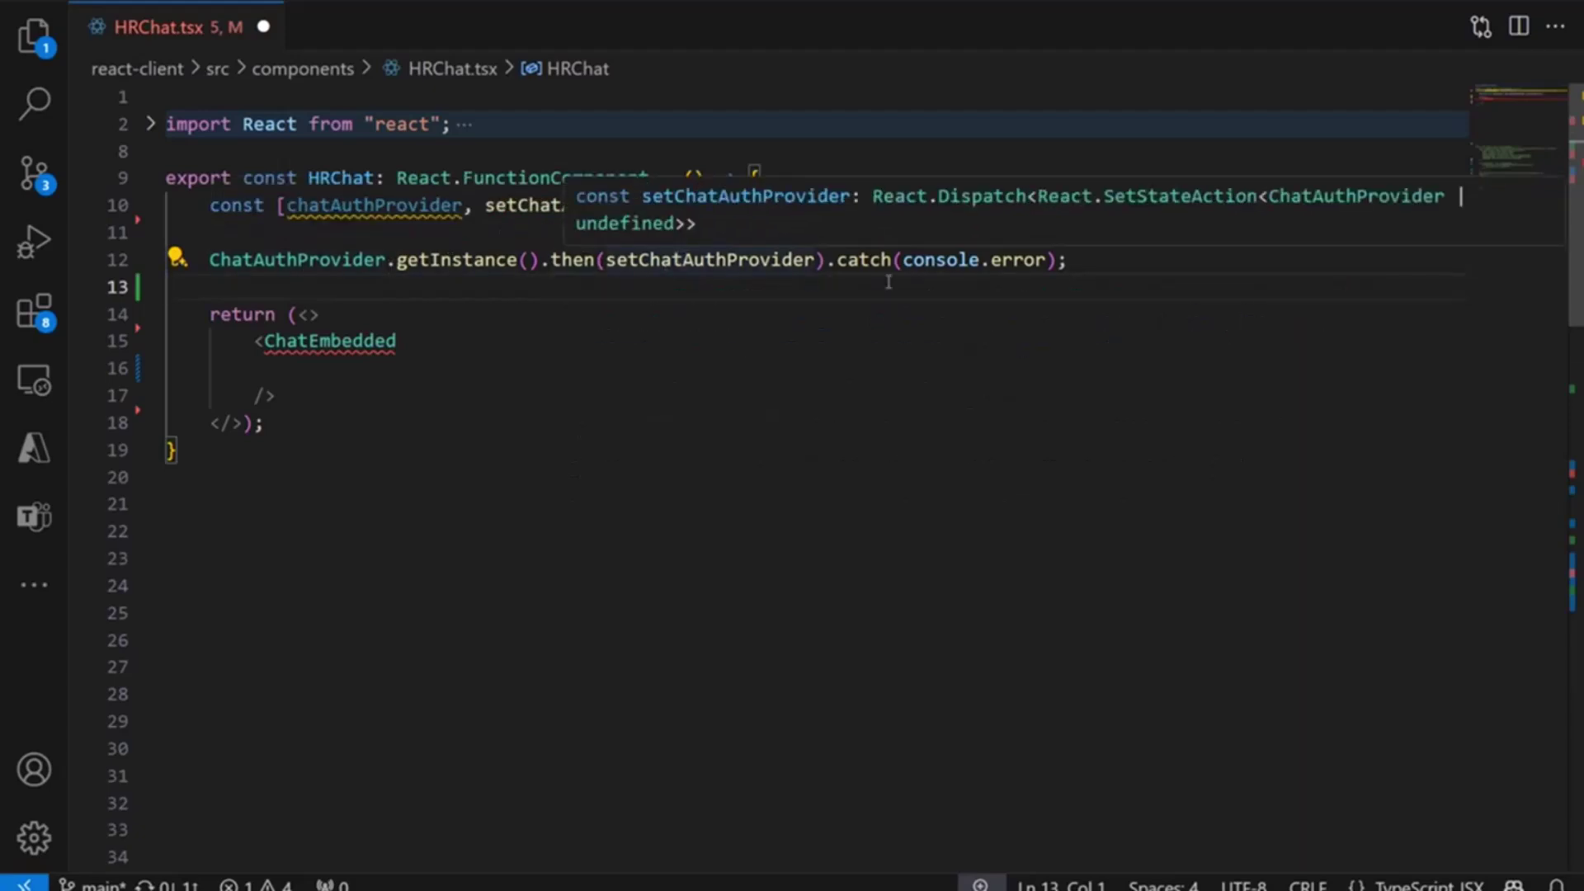
Set the authProvider property of the ChatEmbedded element to chatAuthProvider
left_click(392, 355)
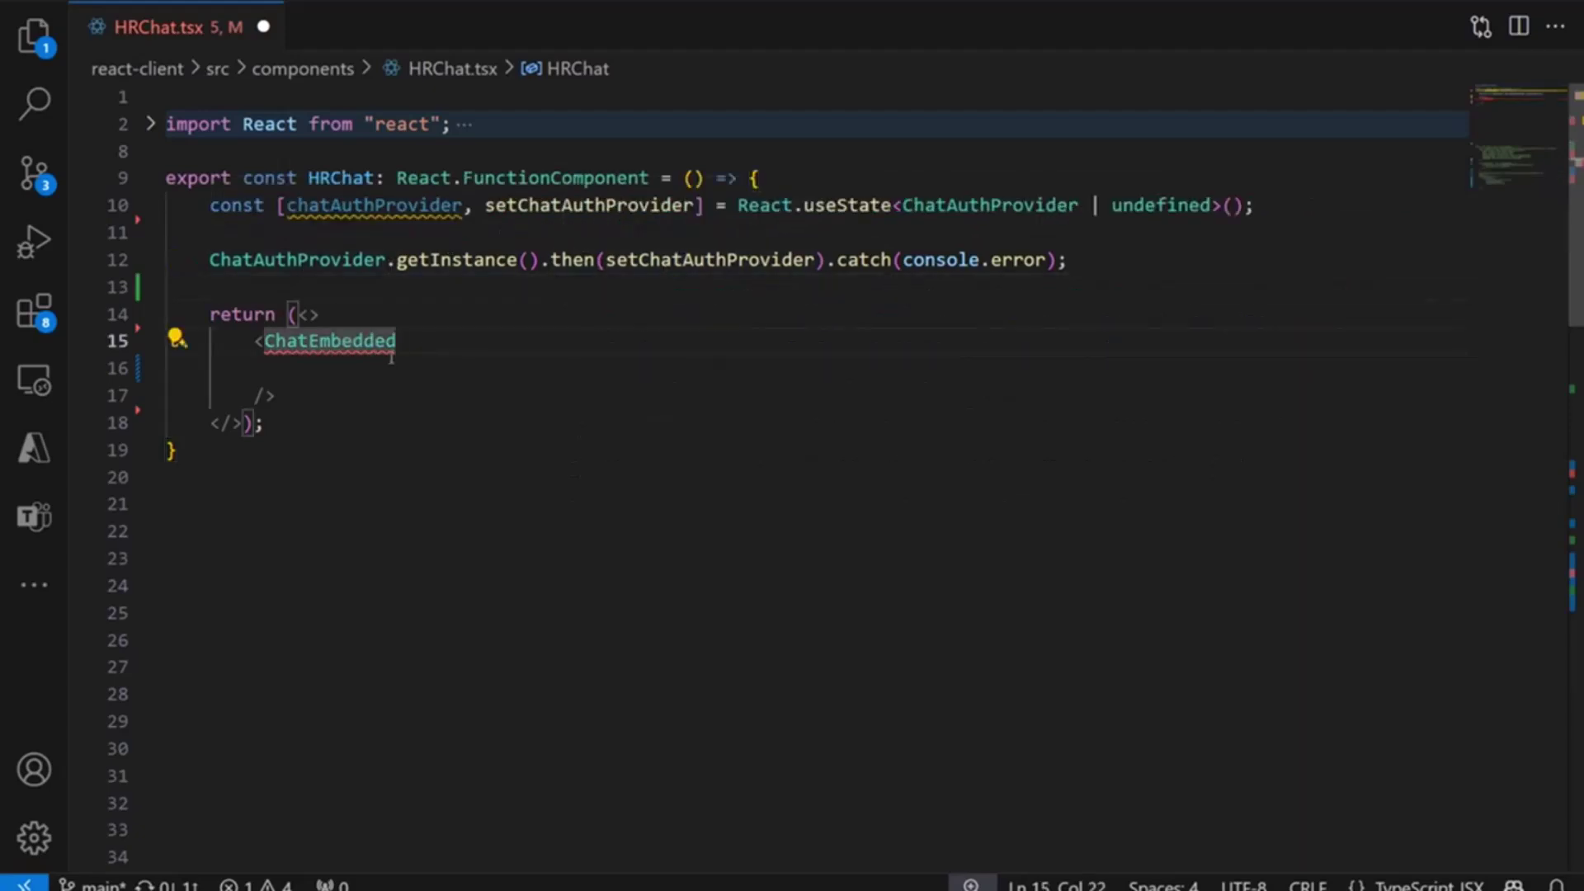
key("Return")
key("Tab")
type("auth")
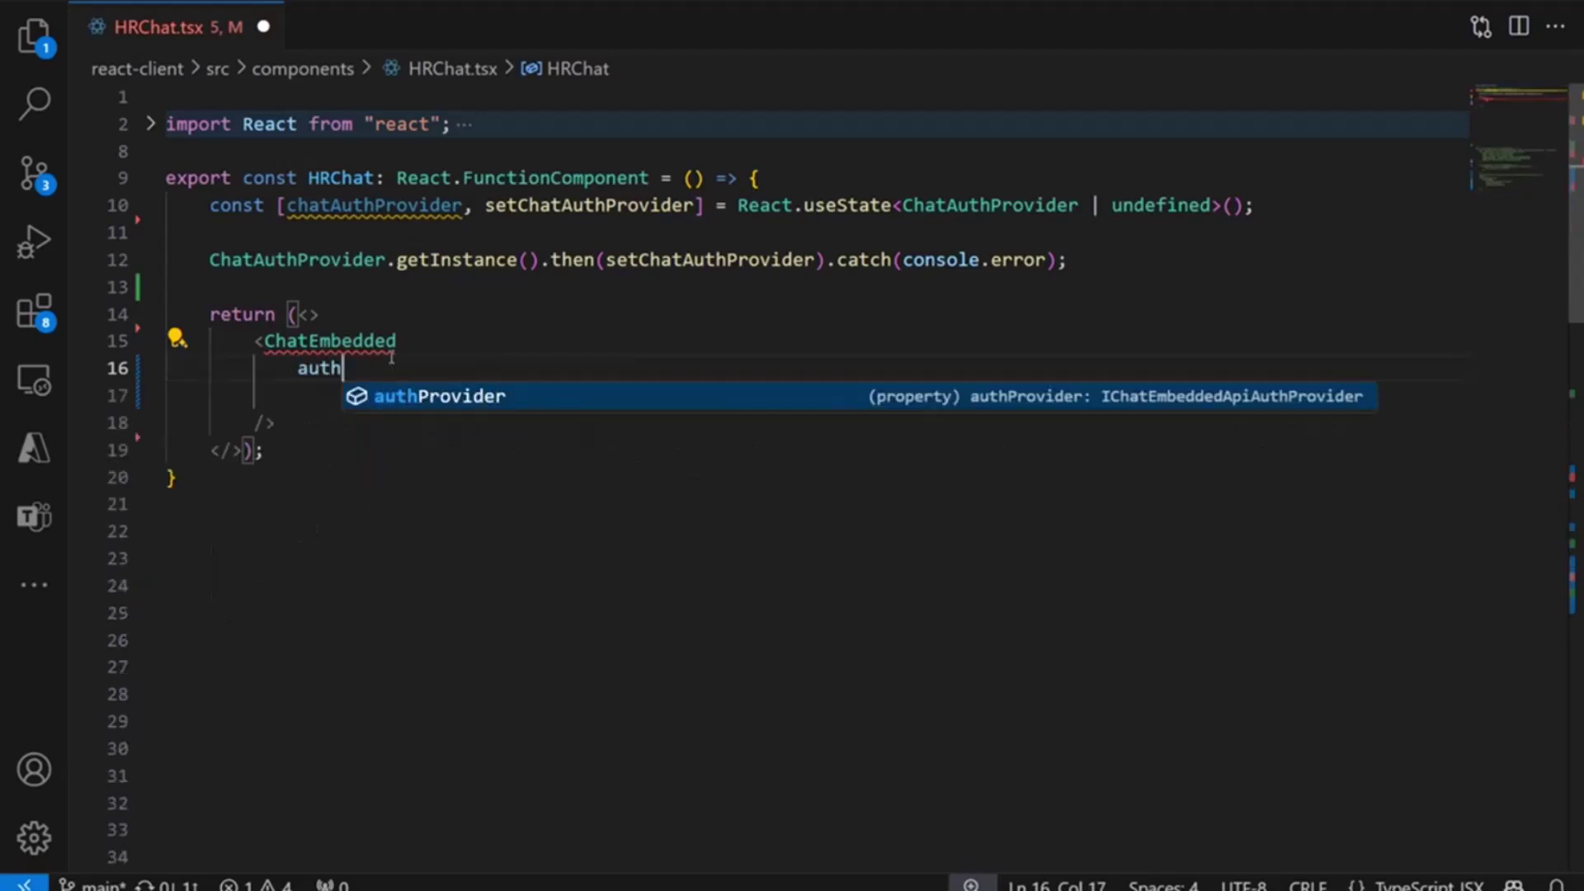
type("Provider={")
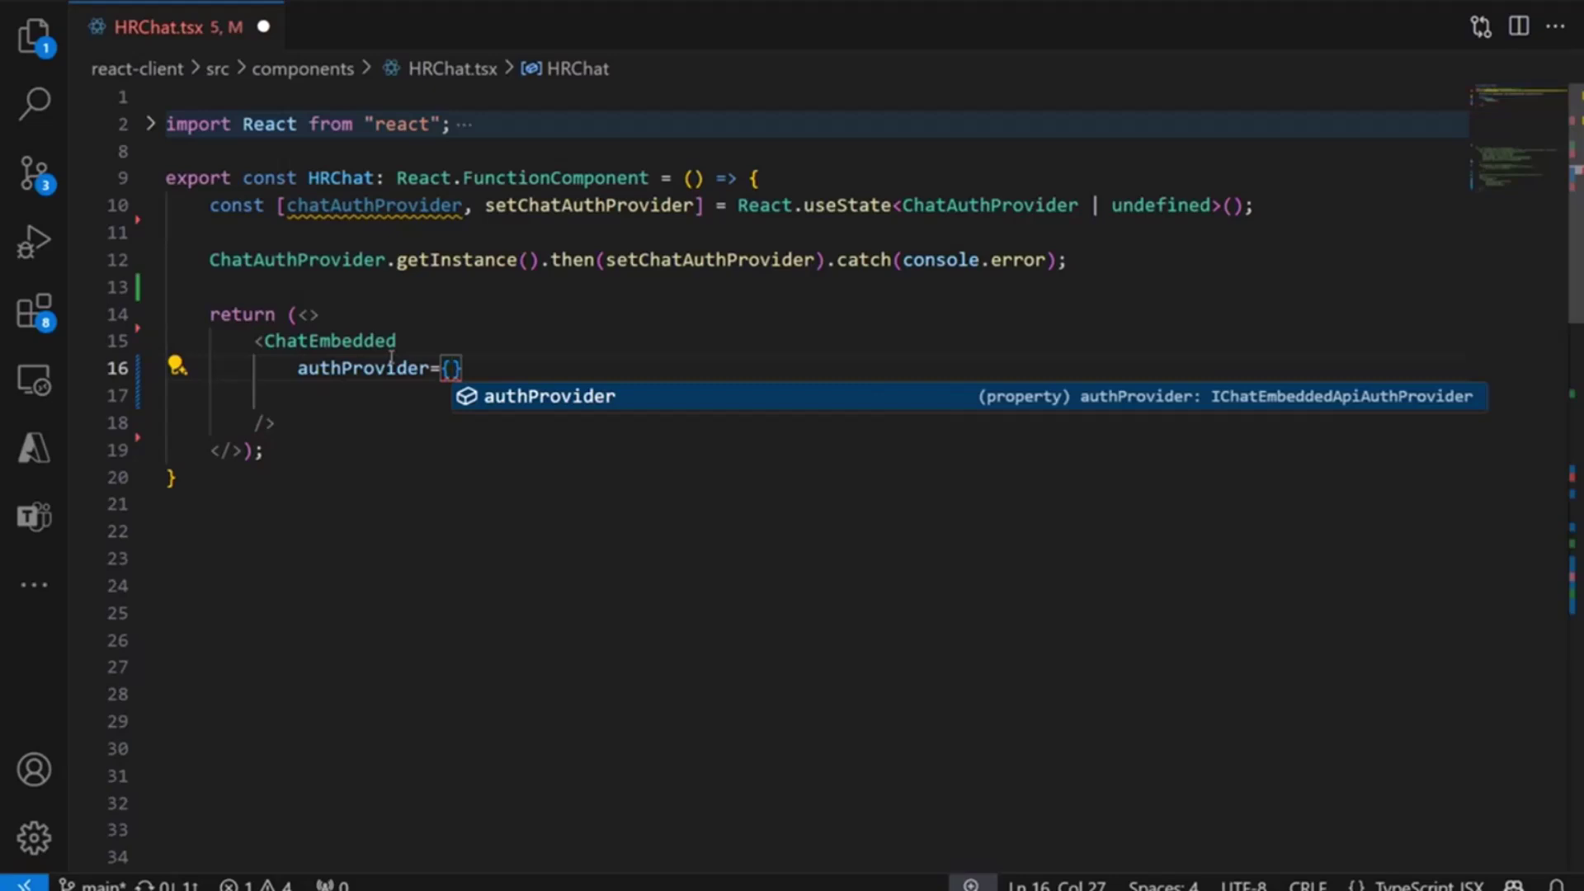
type("chatAuthProvider")
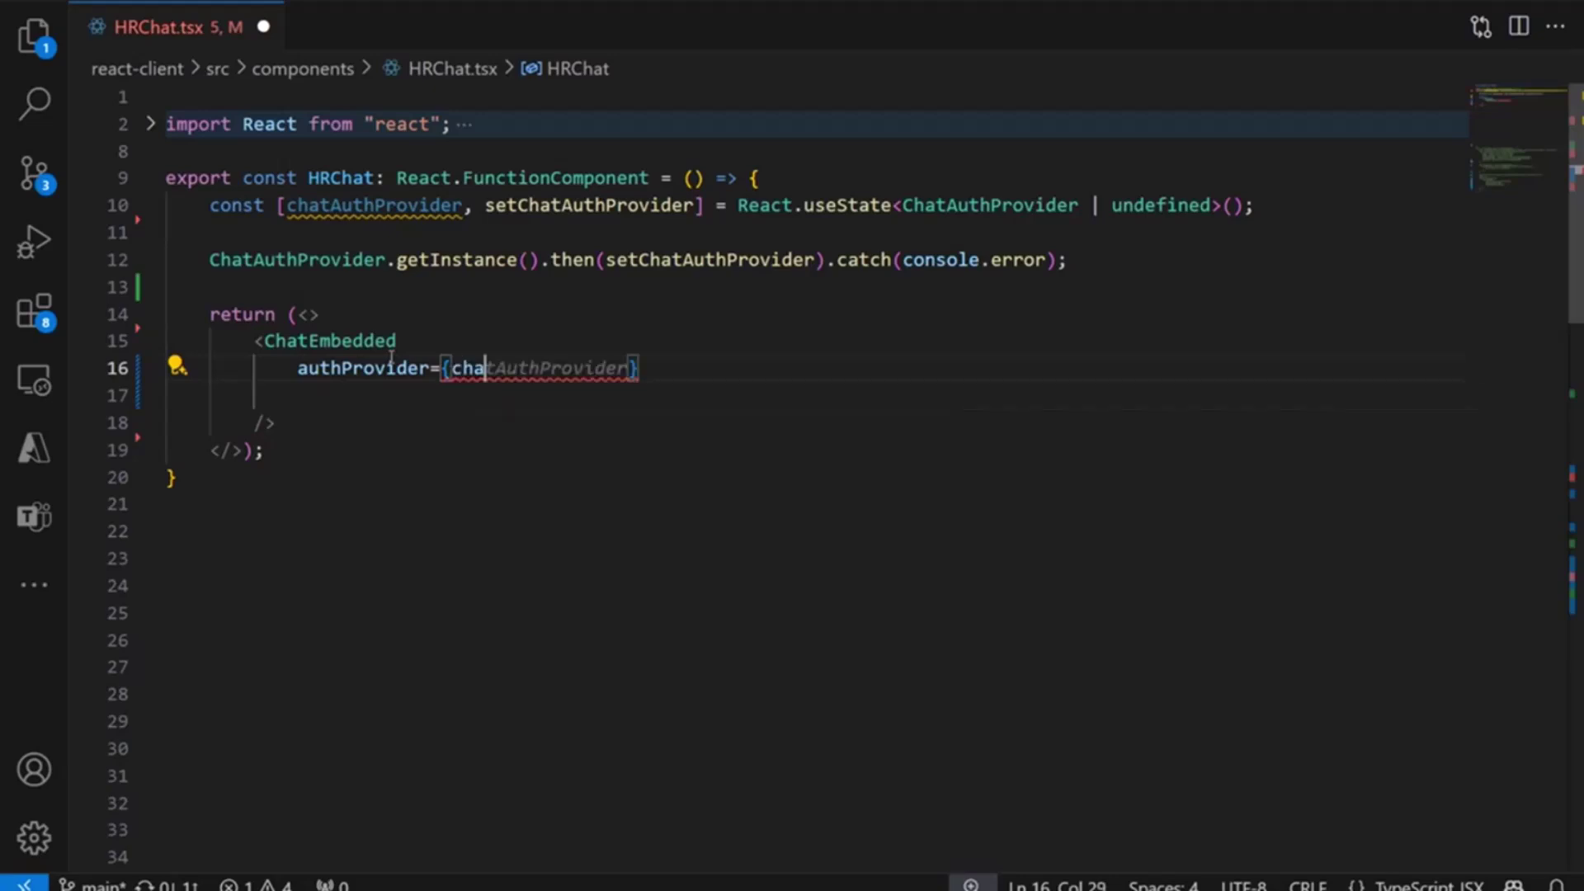
key("Up")
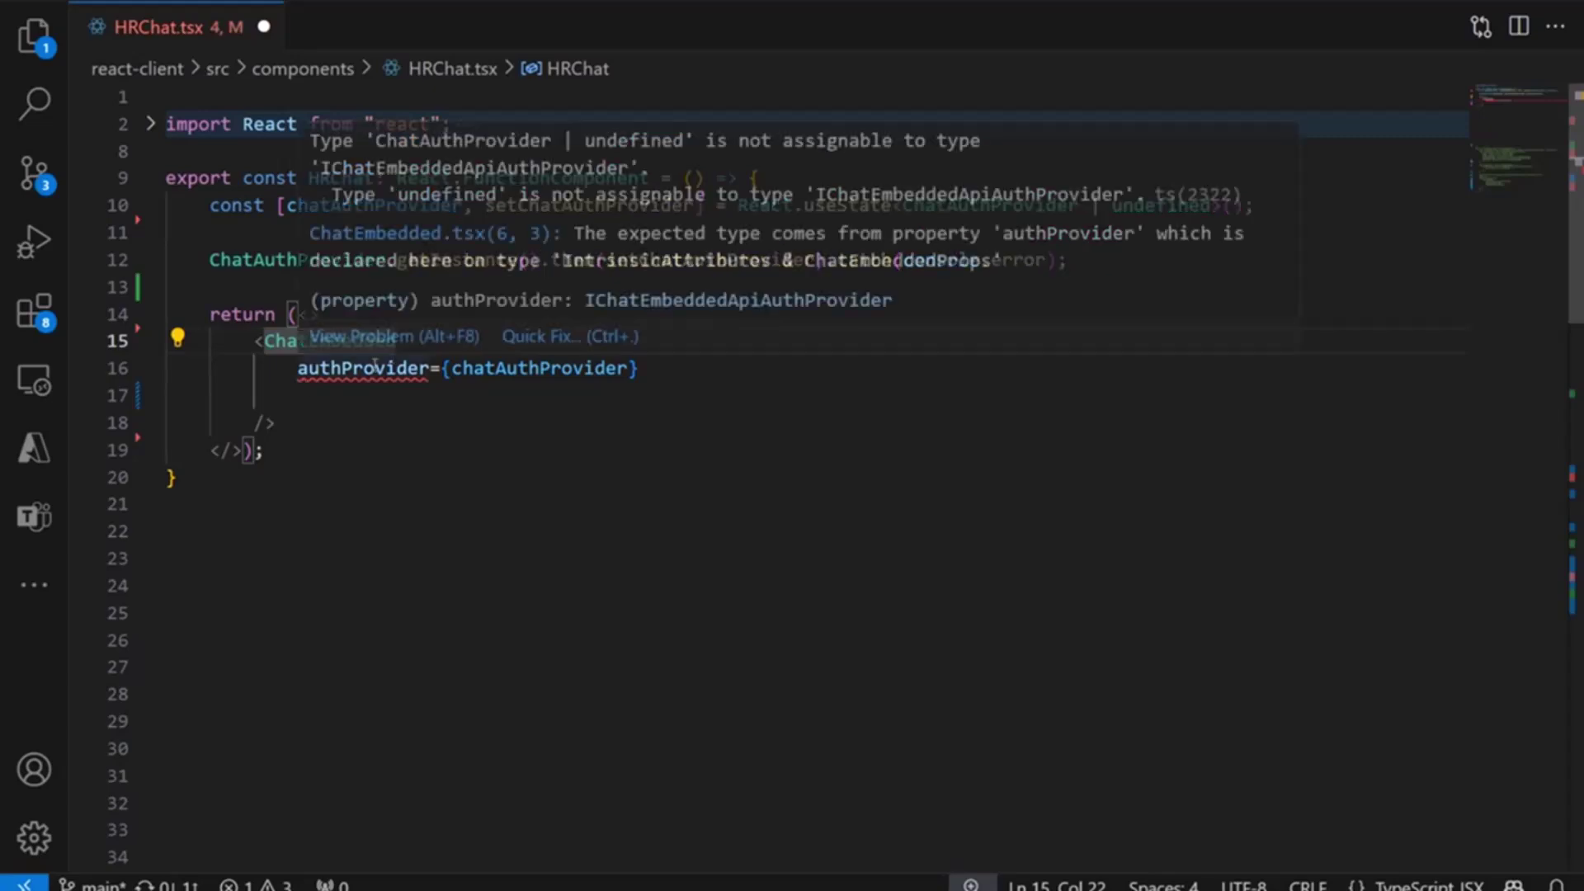
Insert the conditional opening {chatAuthProvider && ( on its own line before the ChatEmbedded element
left_click(339, 311)
key("Return")
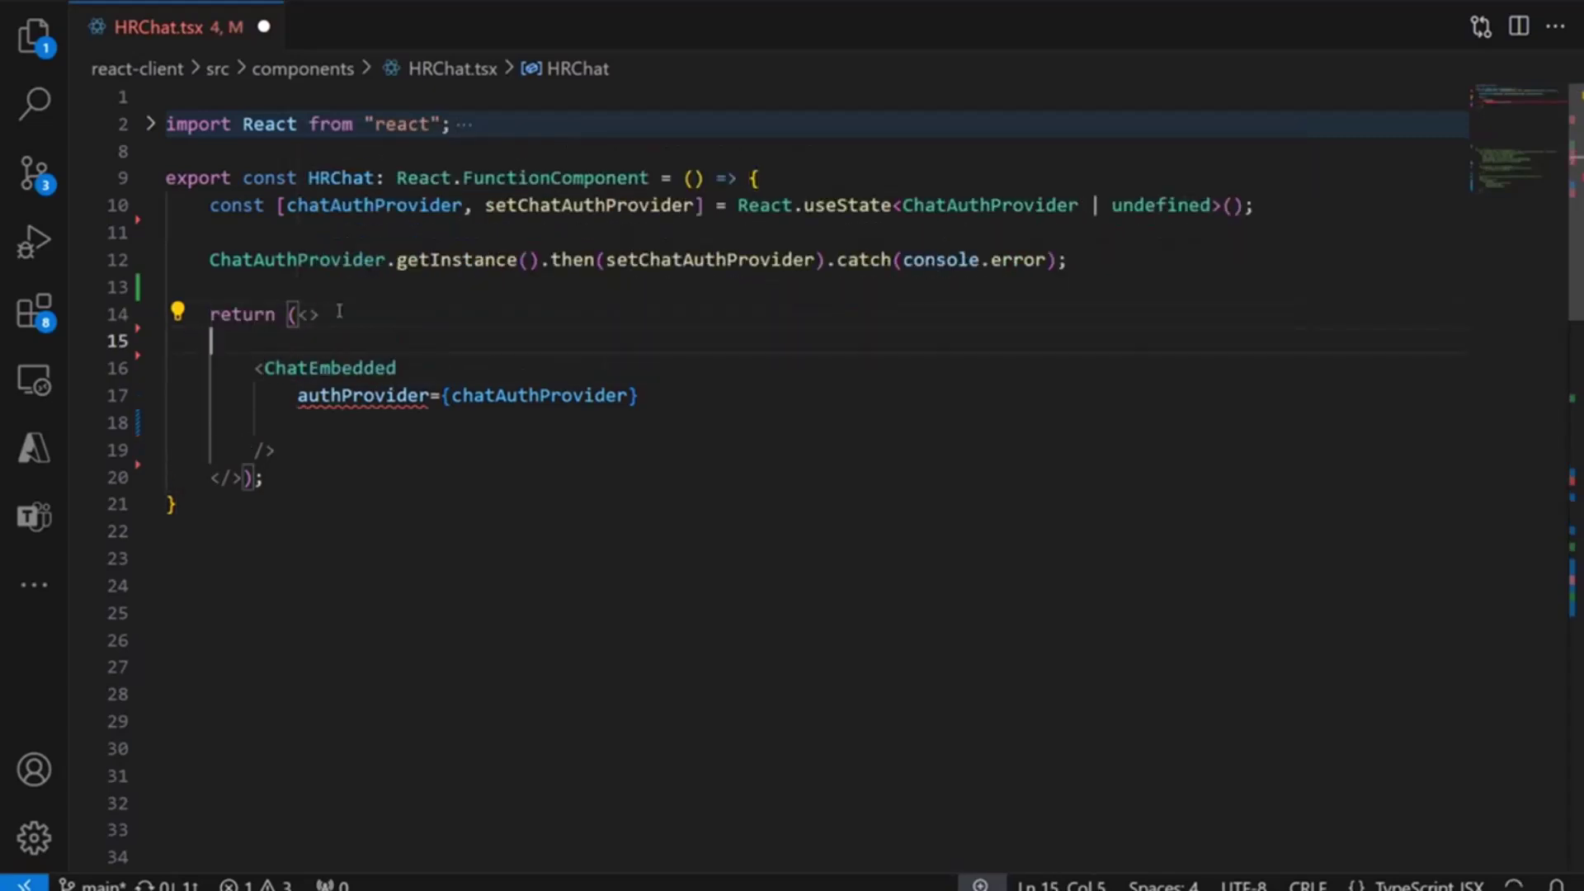
type("{chatAuthProvider && (")
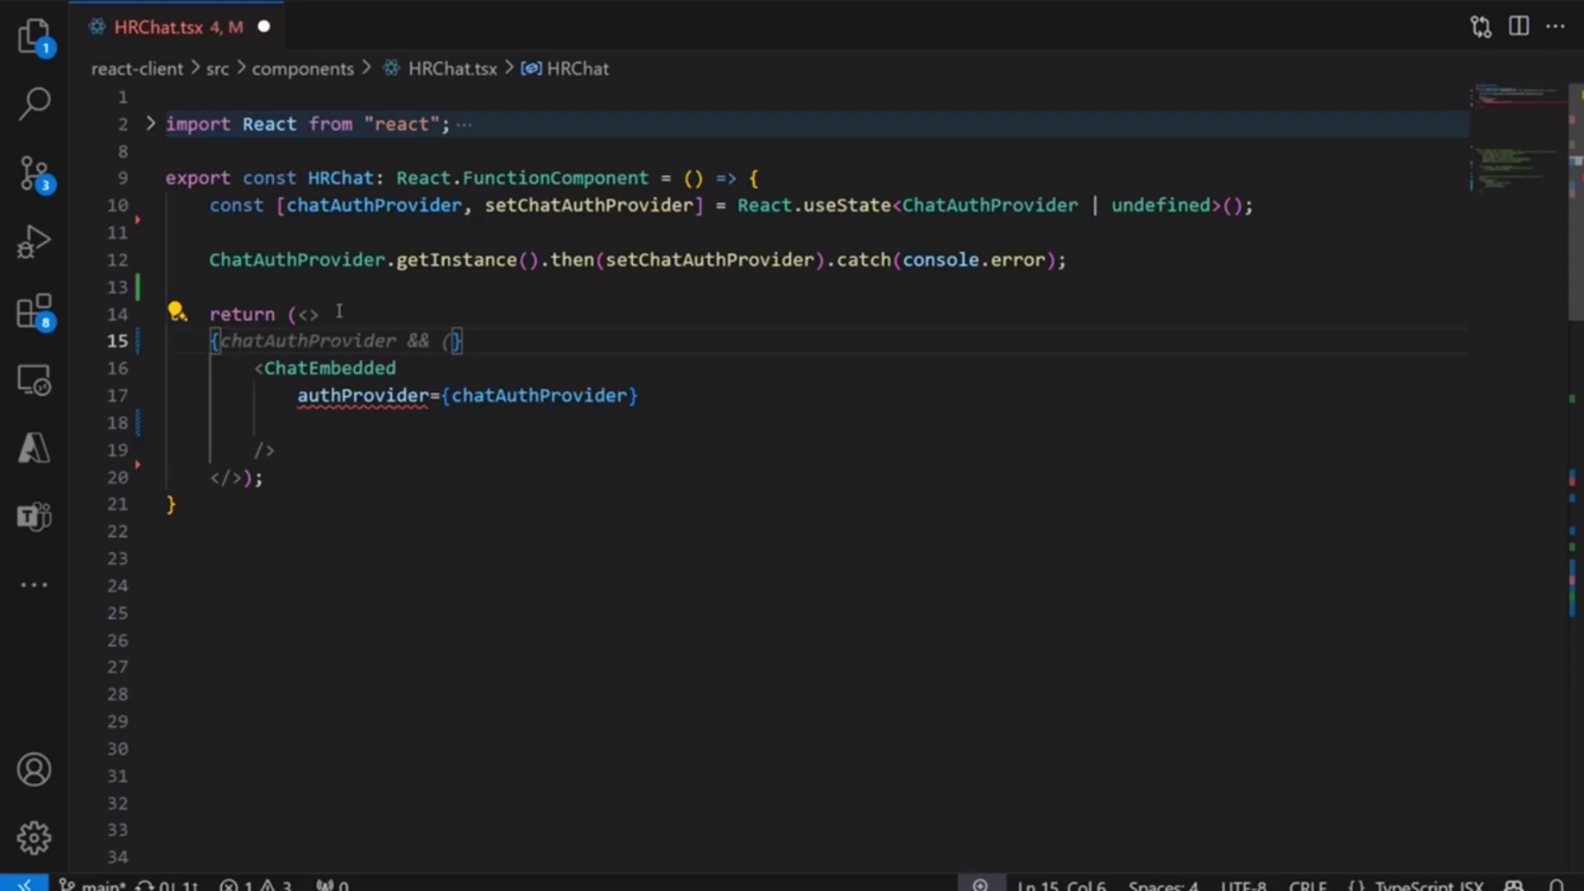
key("Delete")
key("Delete")
Close the conditional with )} on a new line after the ChatEmbedded element, and save HRChat.tsx
key("Down")
key("Down")
key("Down")
key("Down")
key("End")
key("Return")
key("BackSpace")
type(")}")
key("ctrl+s")
left_click(507, 313)
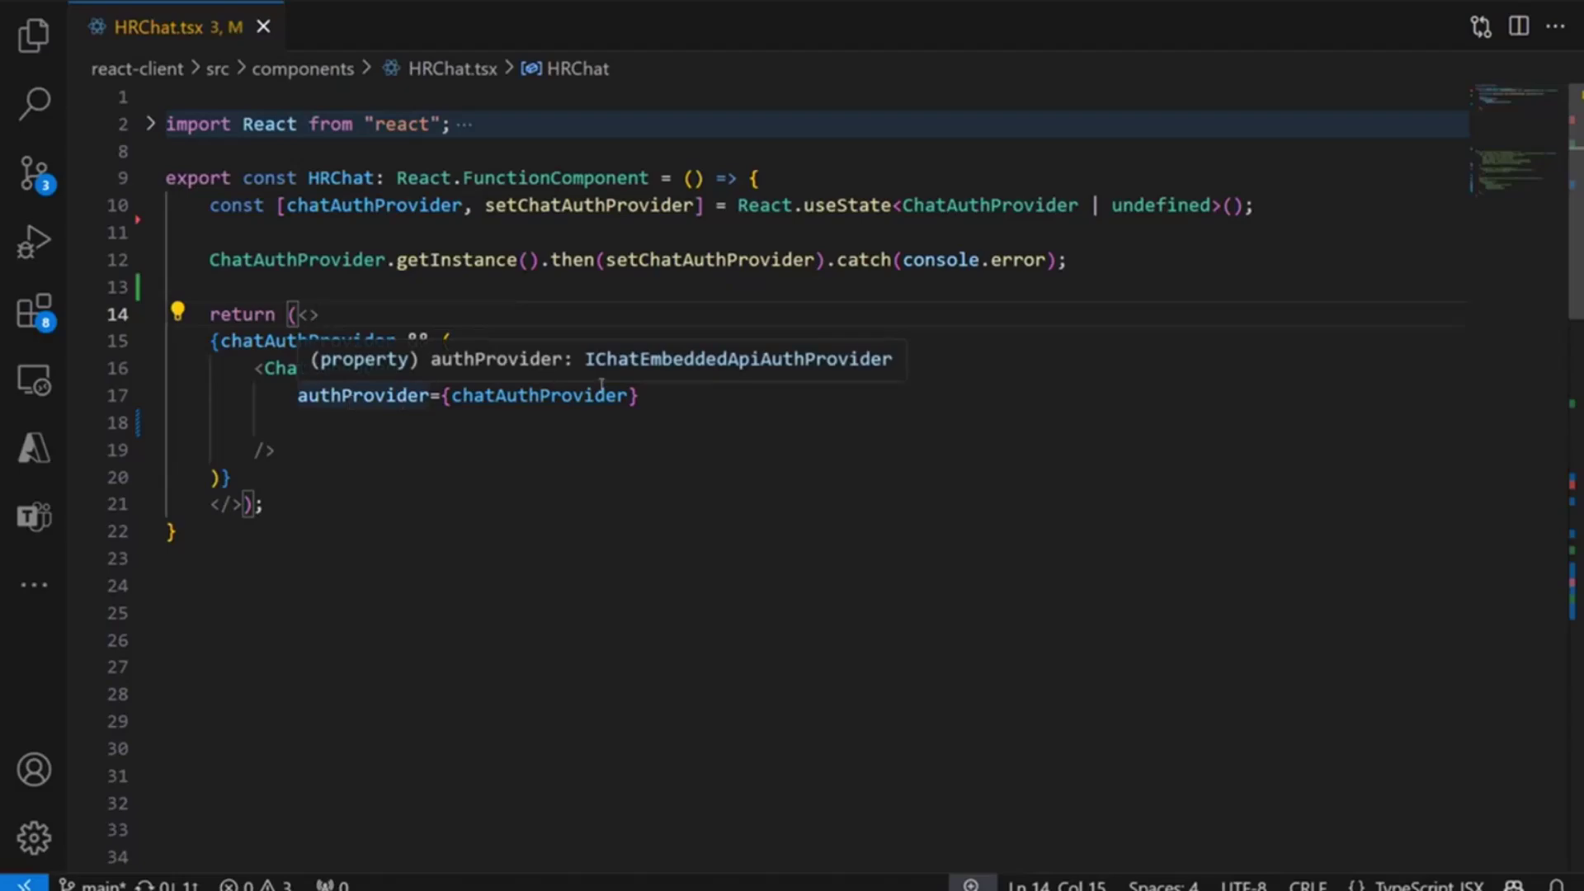
Switch to the ContosoHR site and send the embedded chat the prompt "Show me recent job postings"
key("alt+Tab")
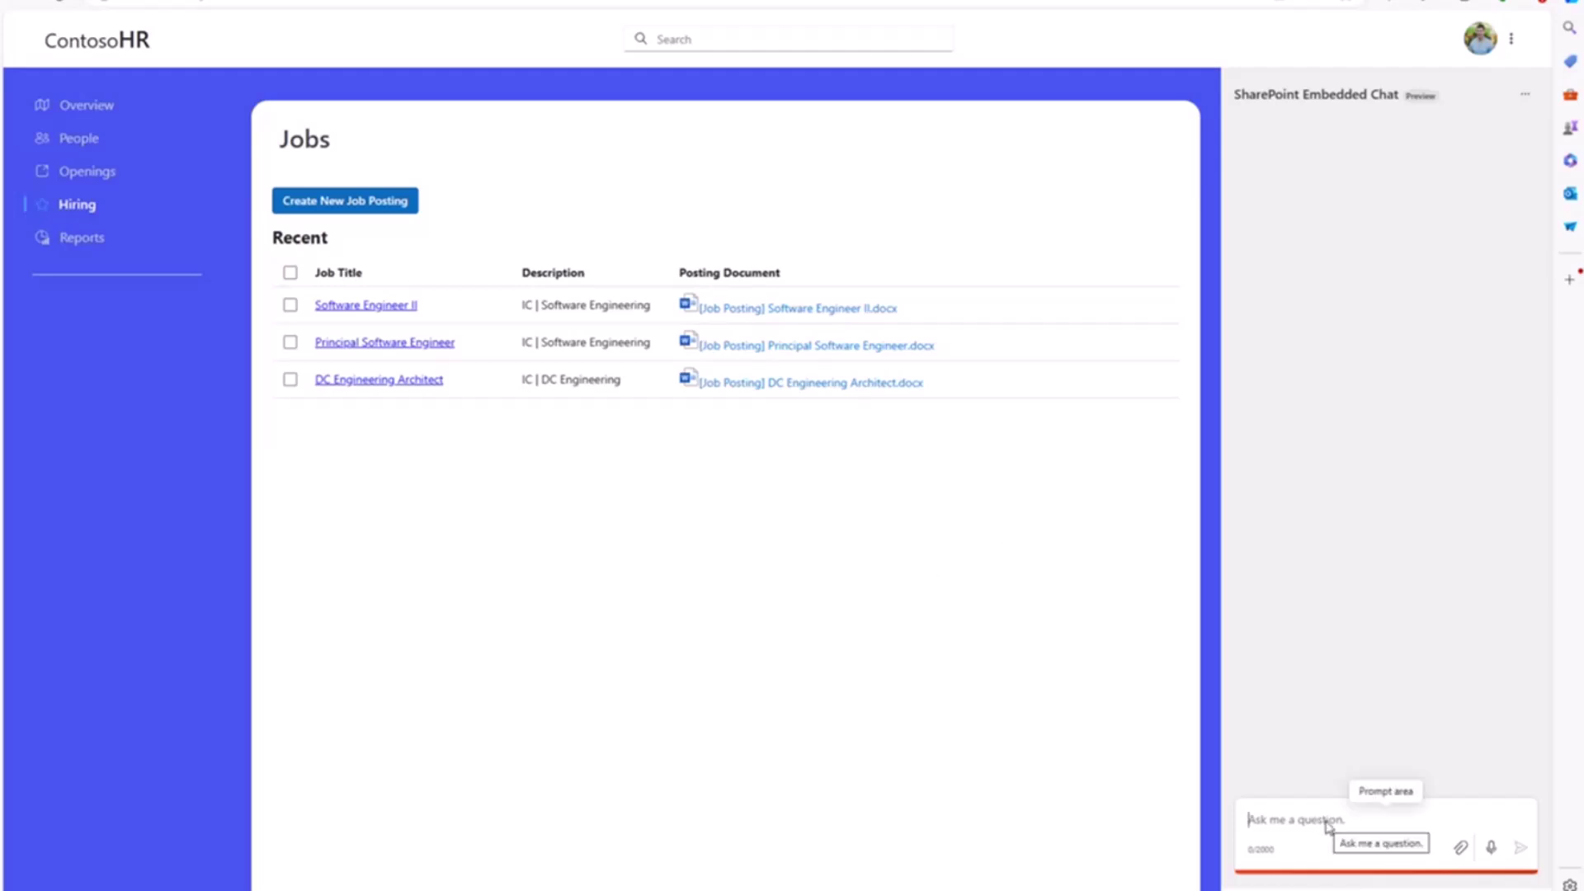
type("Show me")
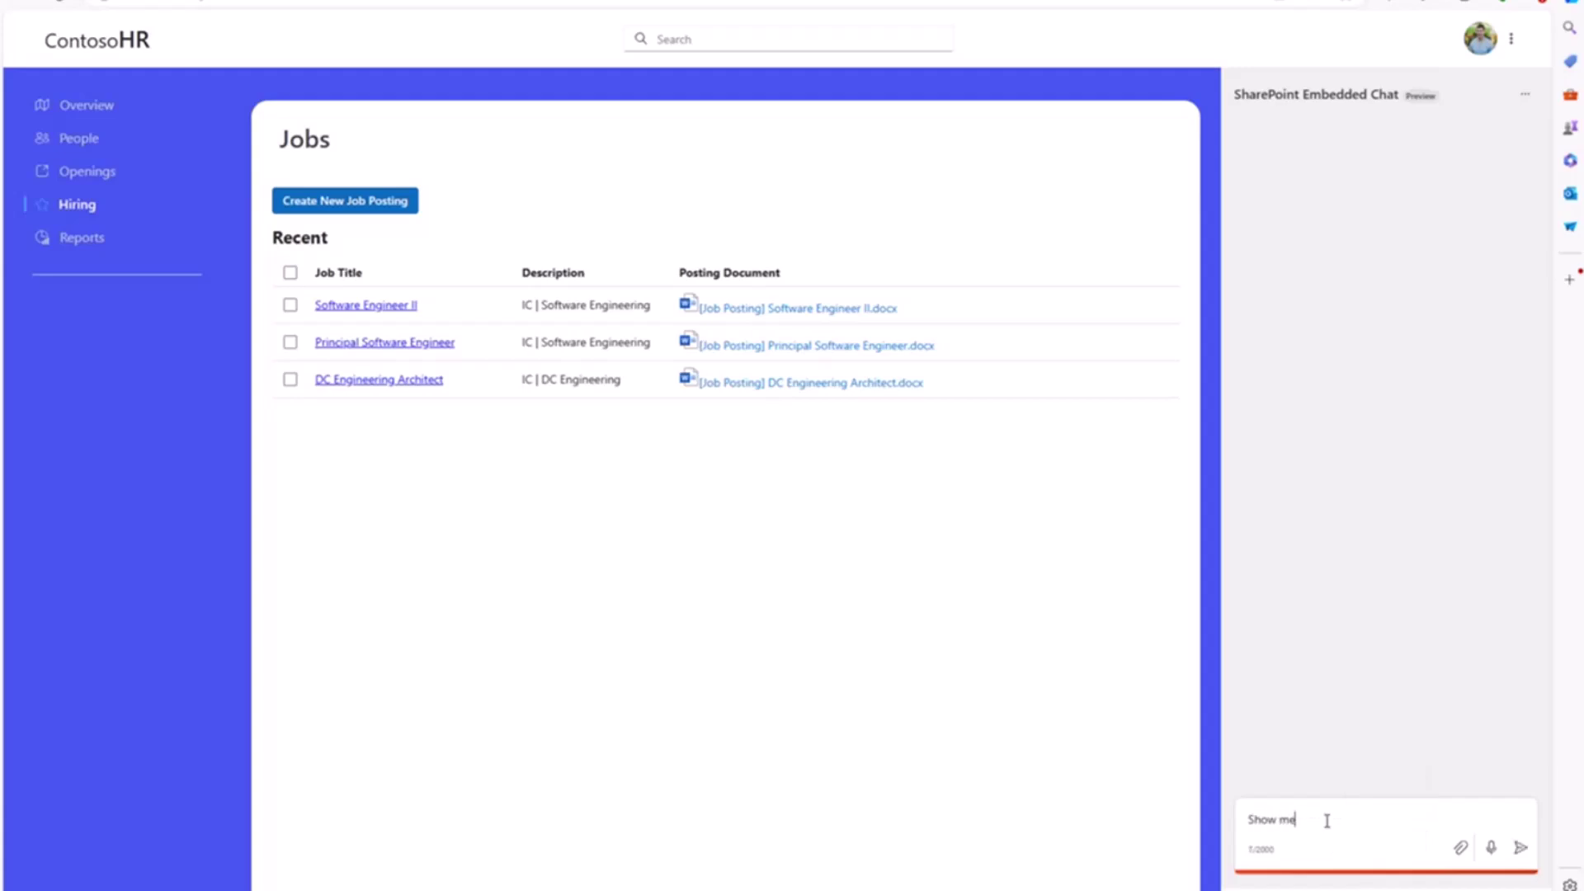
type(" recent job postings")
key("Return")
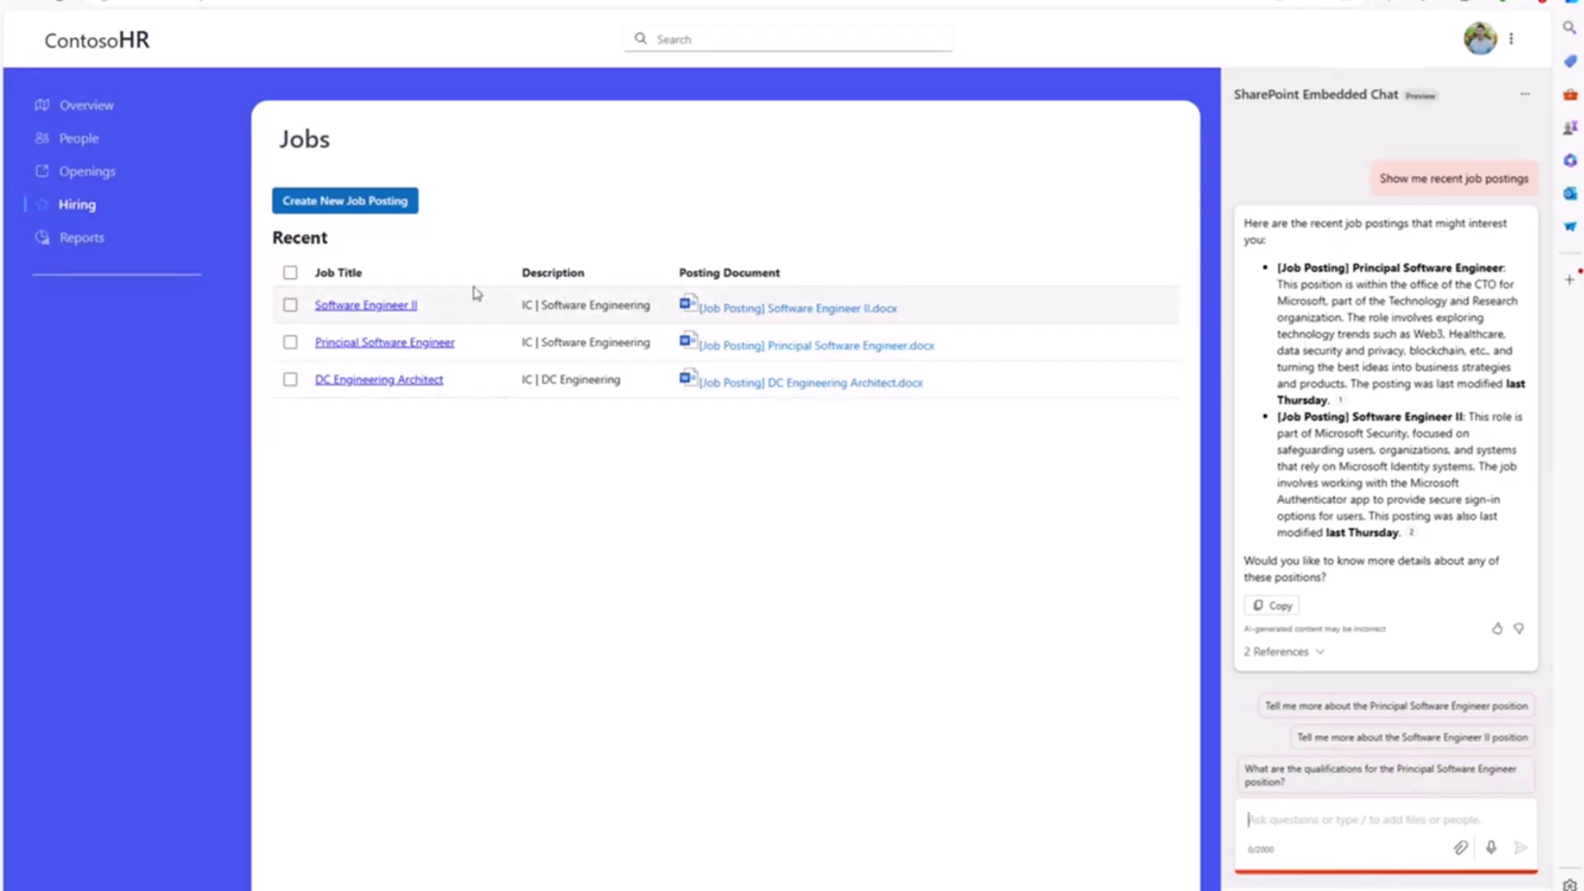
Expand the references of the chat answer to view the source documents, and collapse them again
left_click(1323, 656)
scroll(1387, 635, "down", 1)
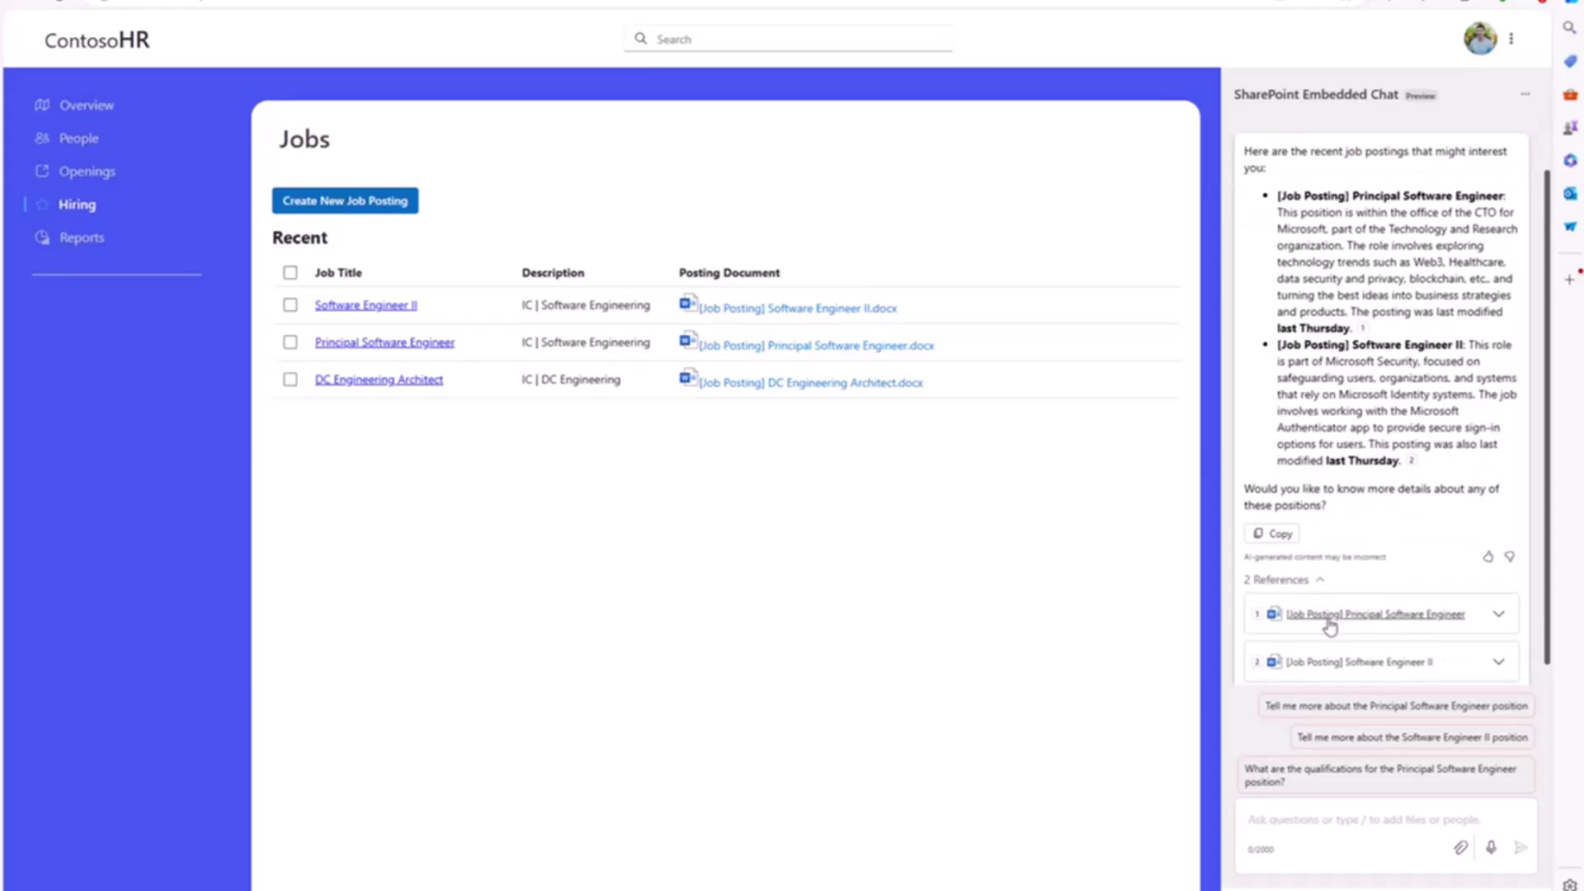
left_click(1320, 581)
Ask the embedded chat to summarize the referenced file [Job Posting] Principal Software Engineer.docx
left_click(1308, 829)
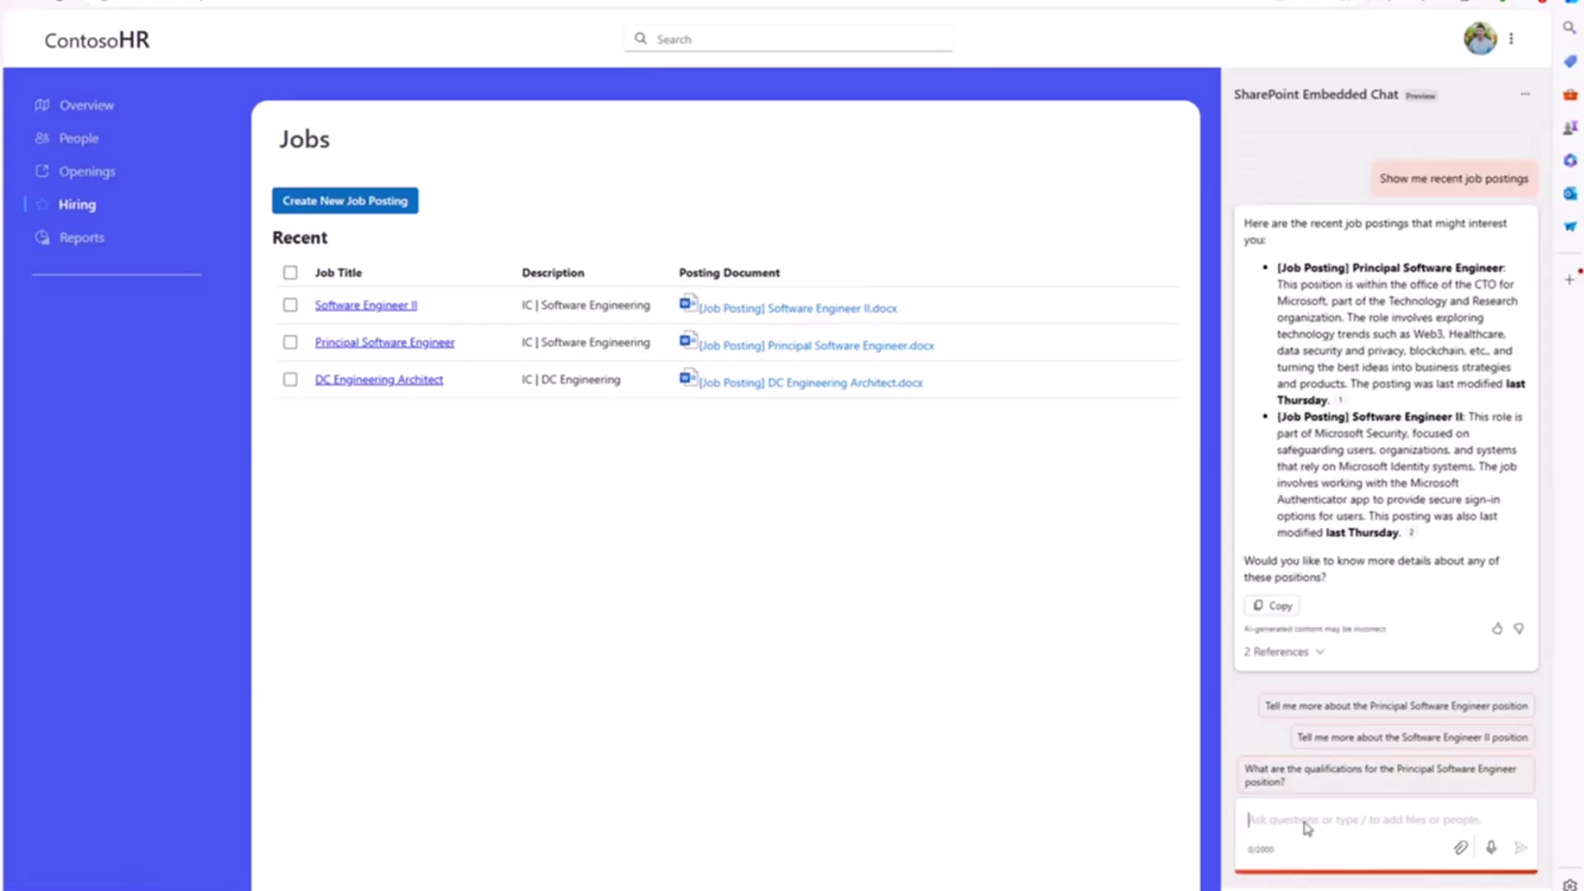
type("Summarize /")
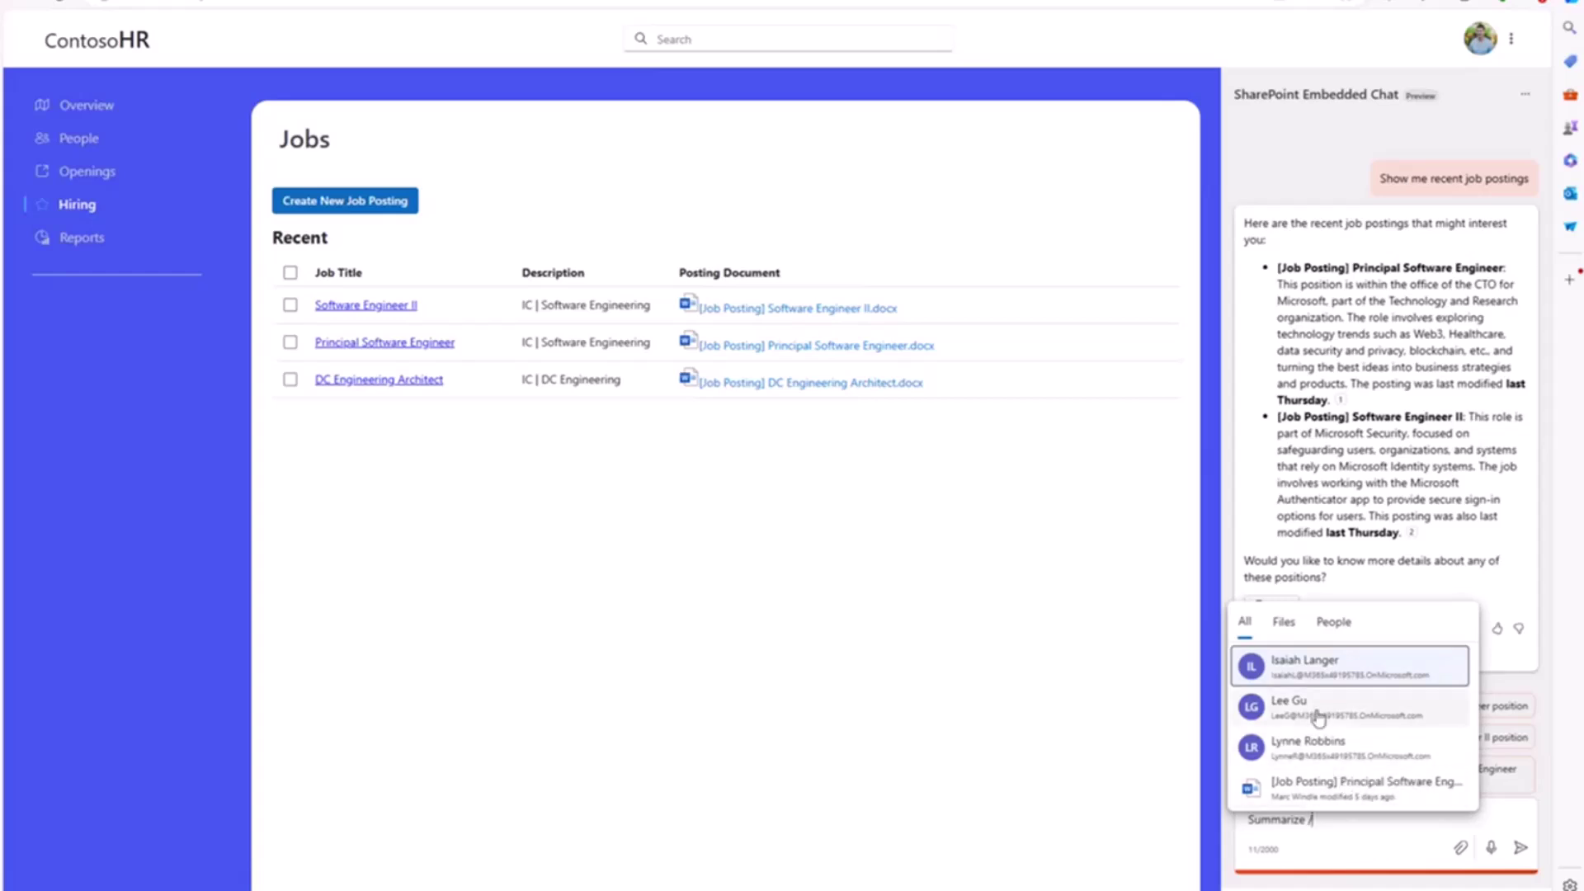
left_click(1369, 786)
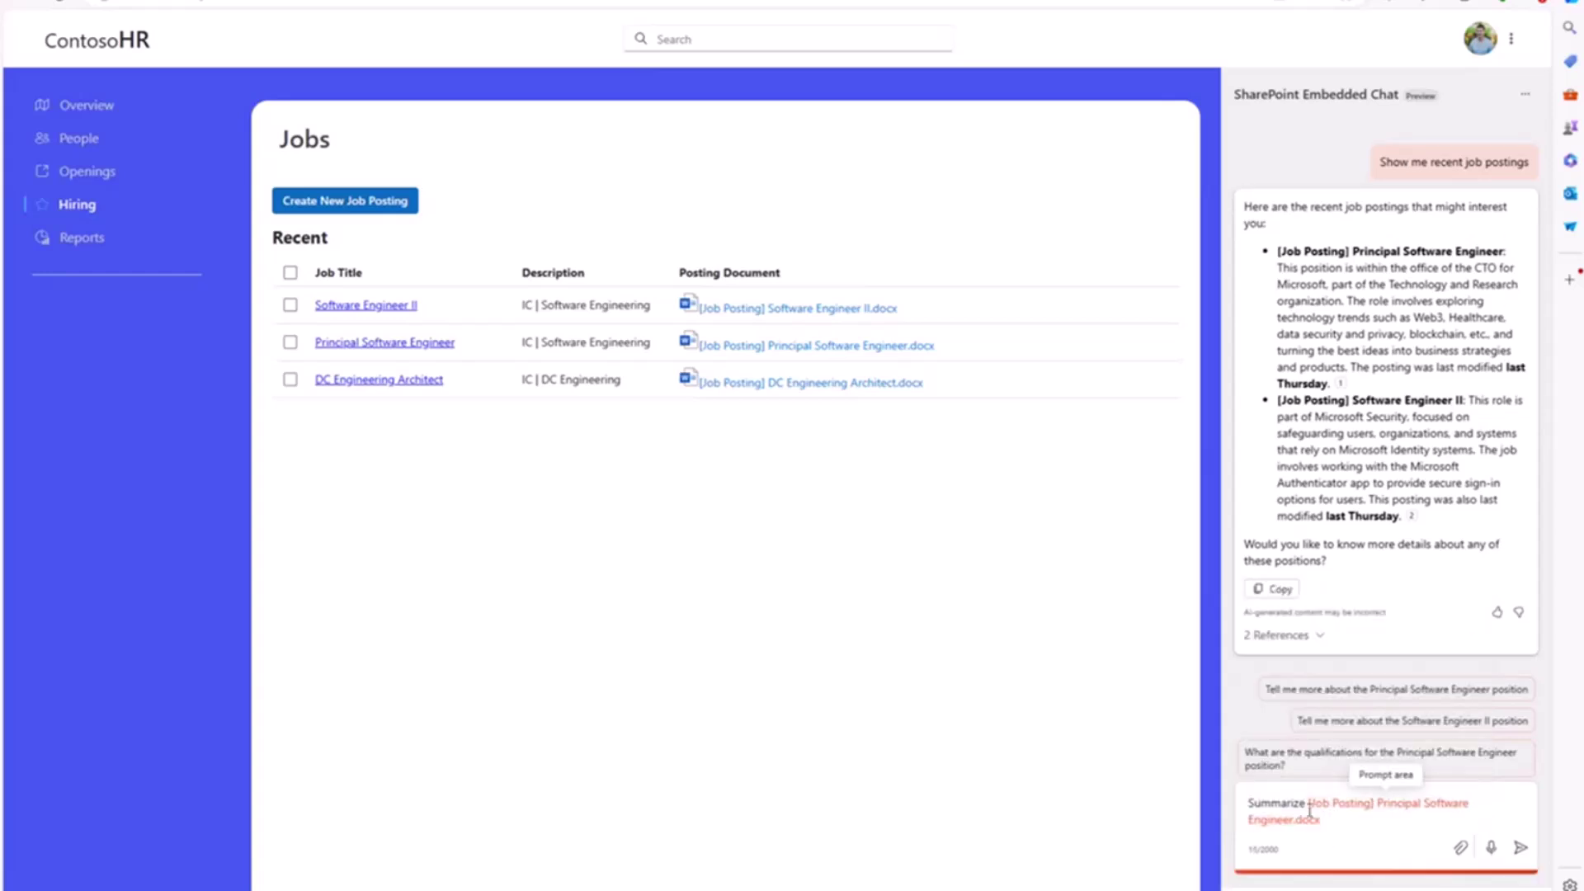
left_click(1521, 850)
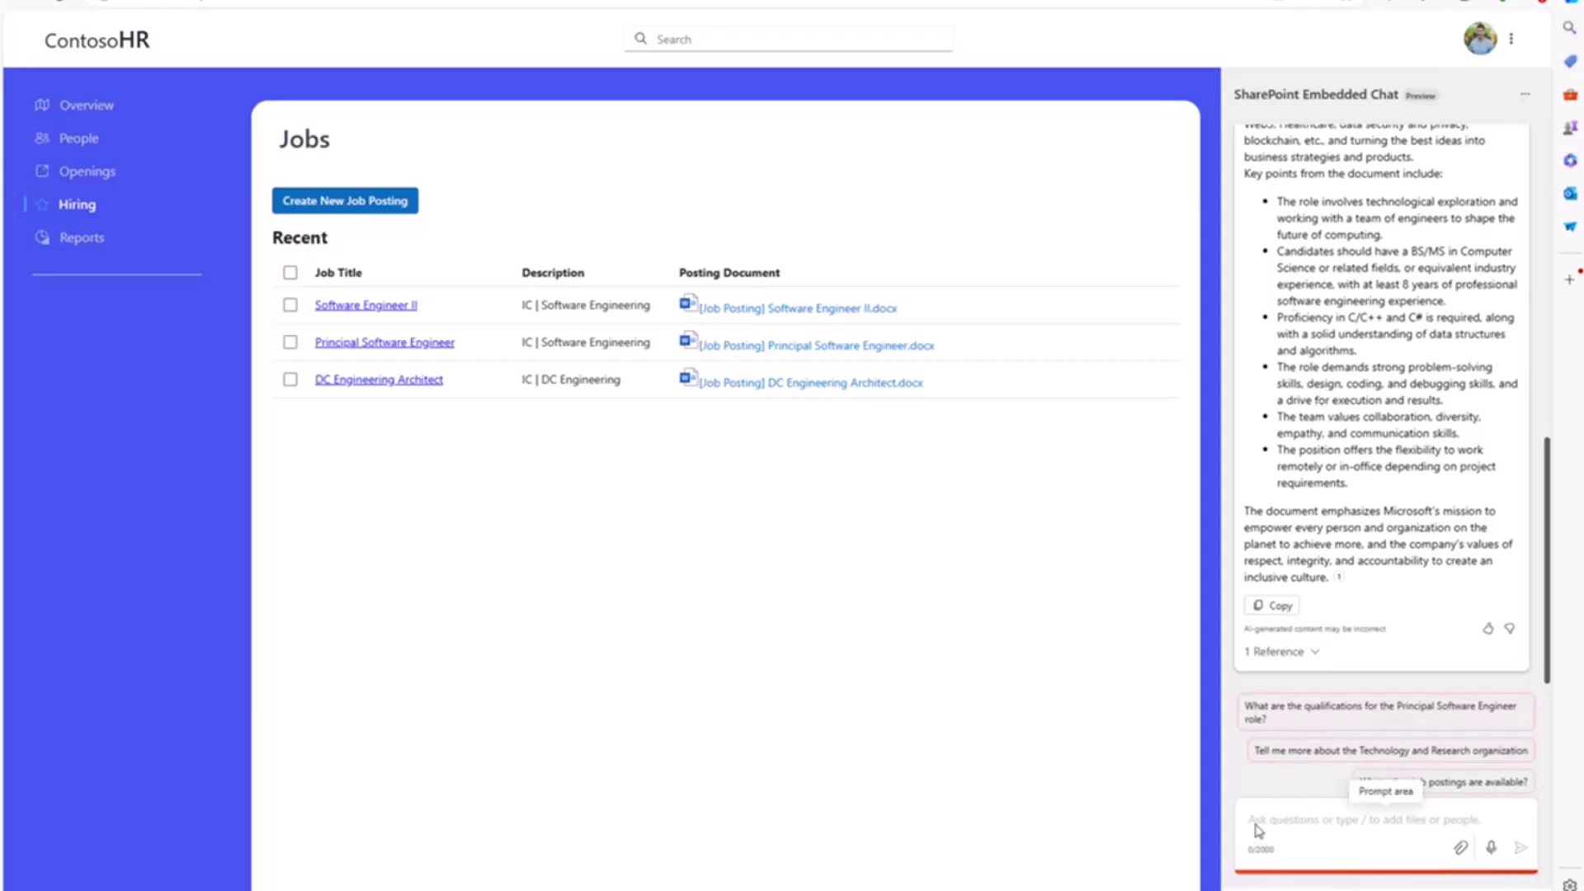
Read through the chat's summary of the Principal Software Engineer posting
scroll(1283, 596, "up", 1)
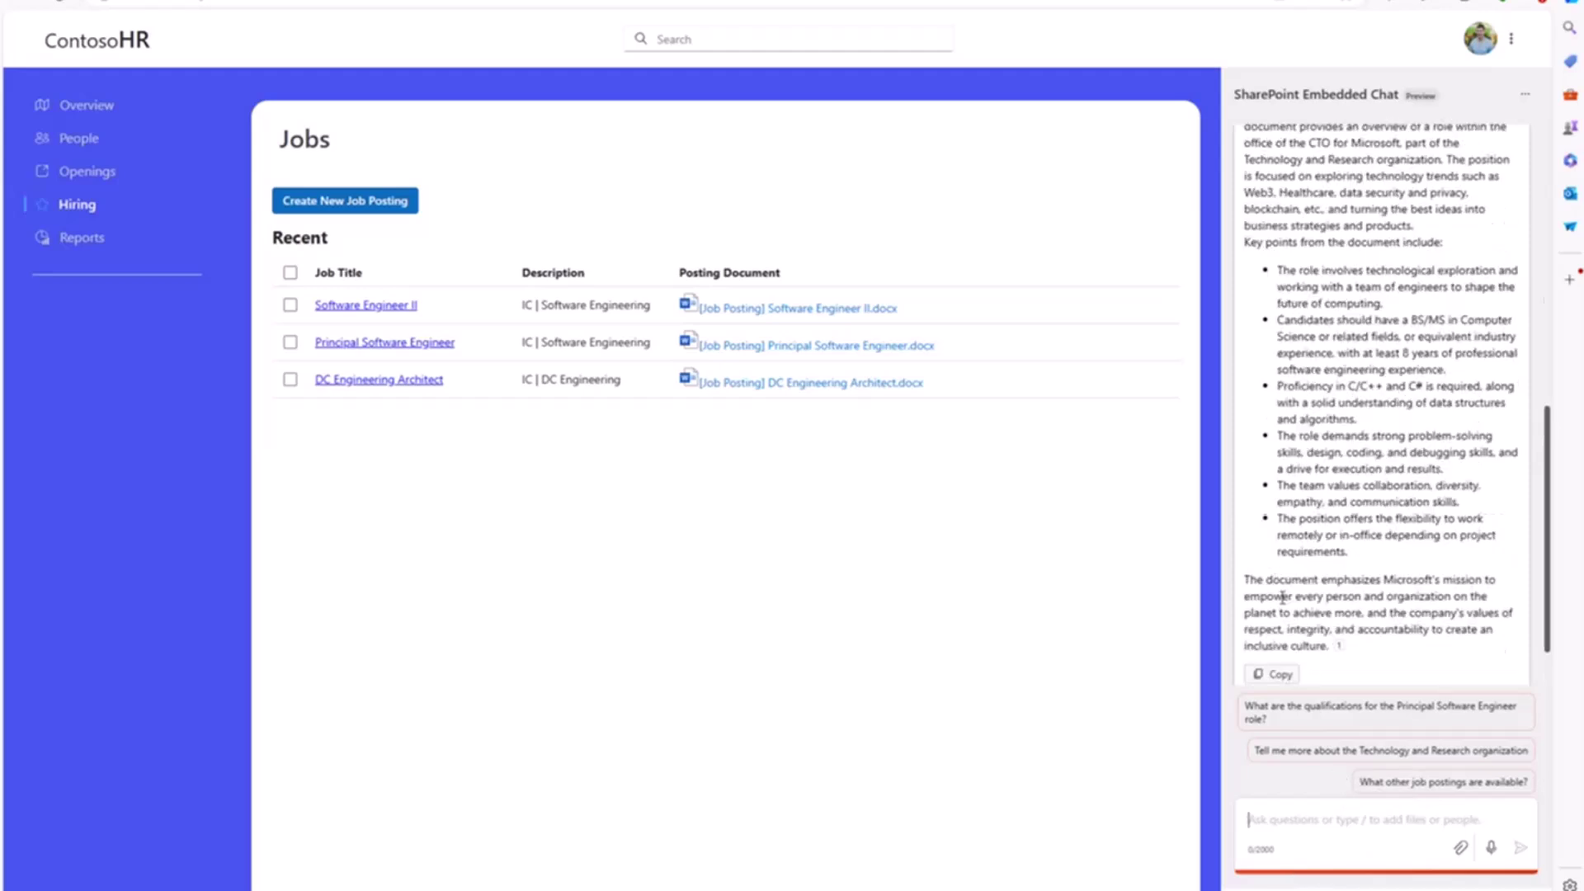
scroll(1282, 596, "up", 4)
left_click_drag(1237, 87, 1392, 87)
scroll(1458, 670, "down", 5)
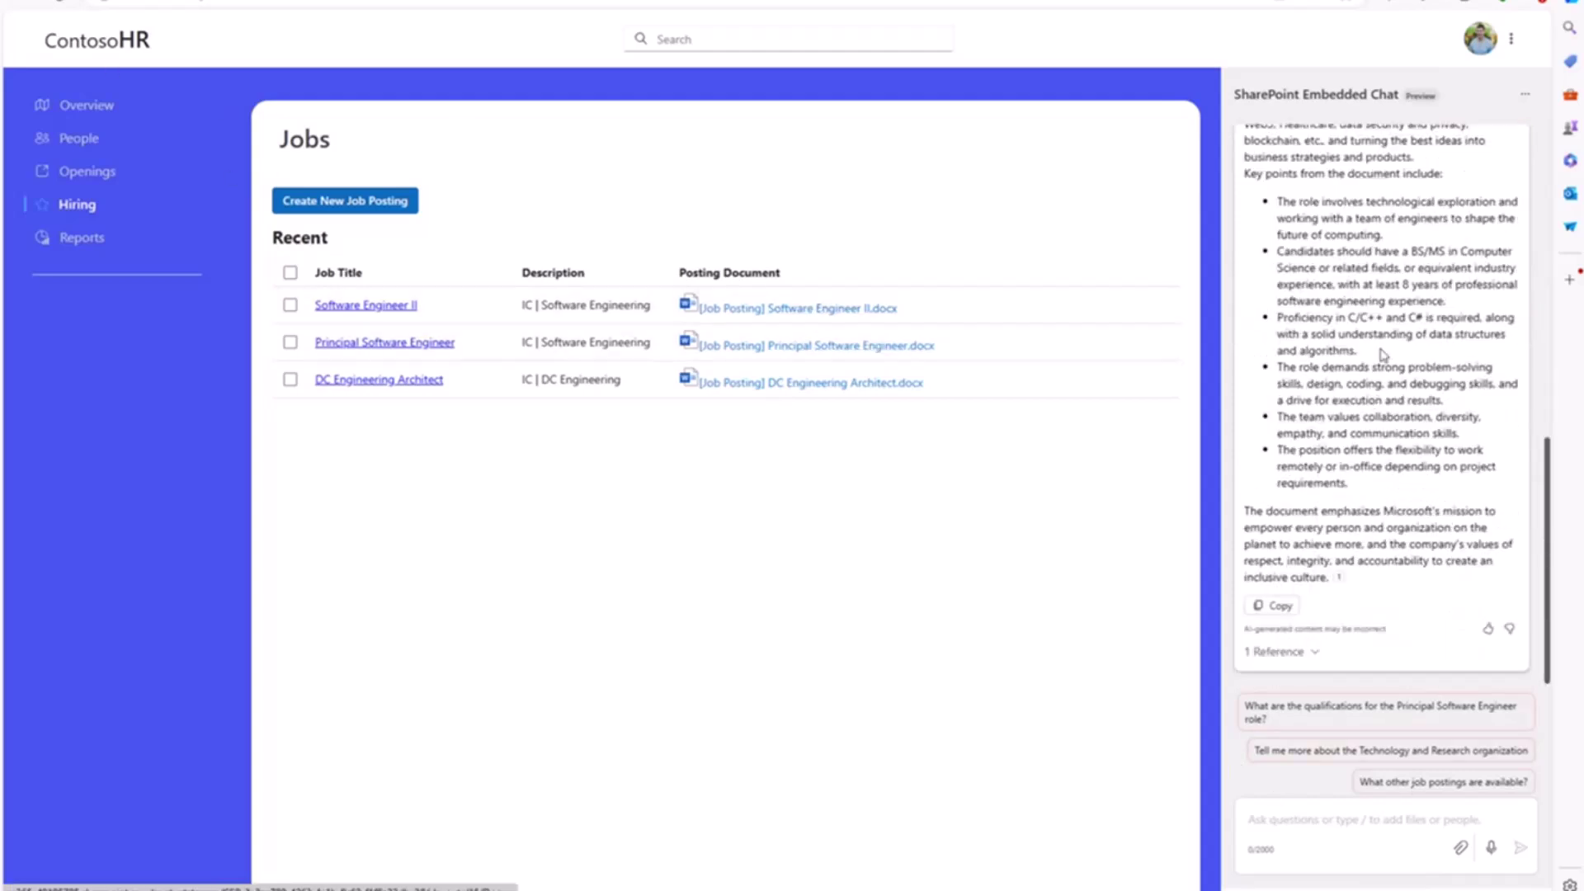
Switch to HRChat.tsx in Visual Studio Code and declare a chatConfig state as React.useState<ChatLaunchConfig> with an empty object below the chatAuthProvider state
left_click(1269, 815)
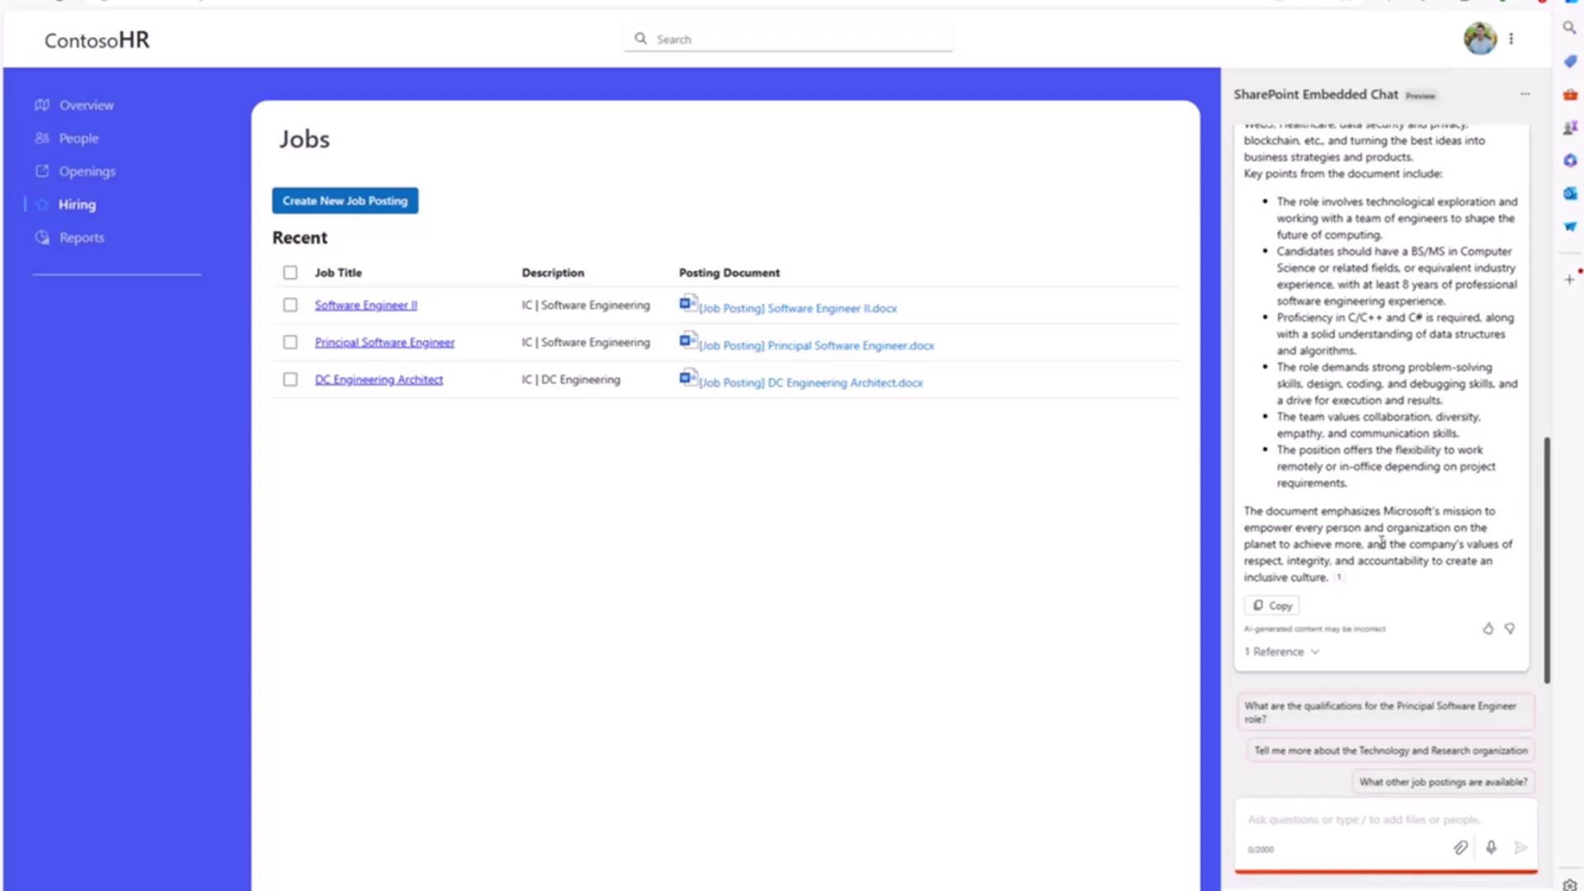
mouse_move(792, 887)
left_click(810, 829)
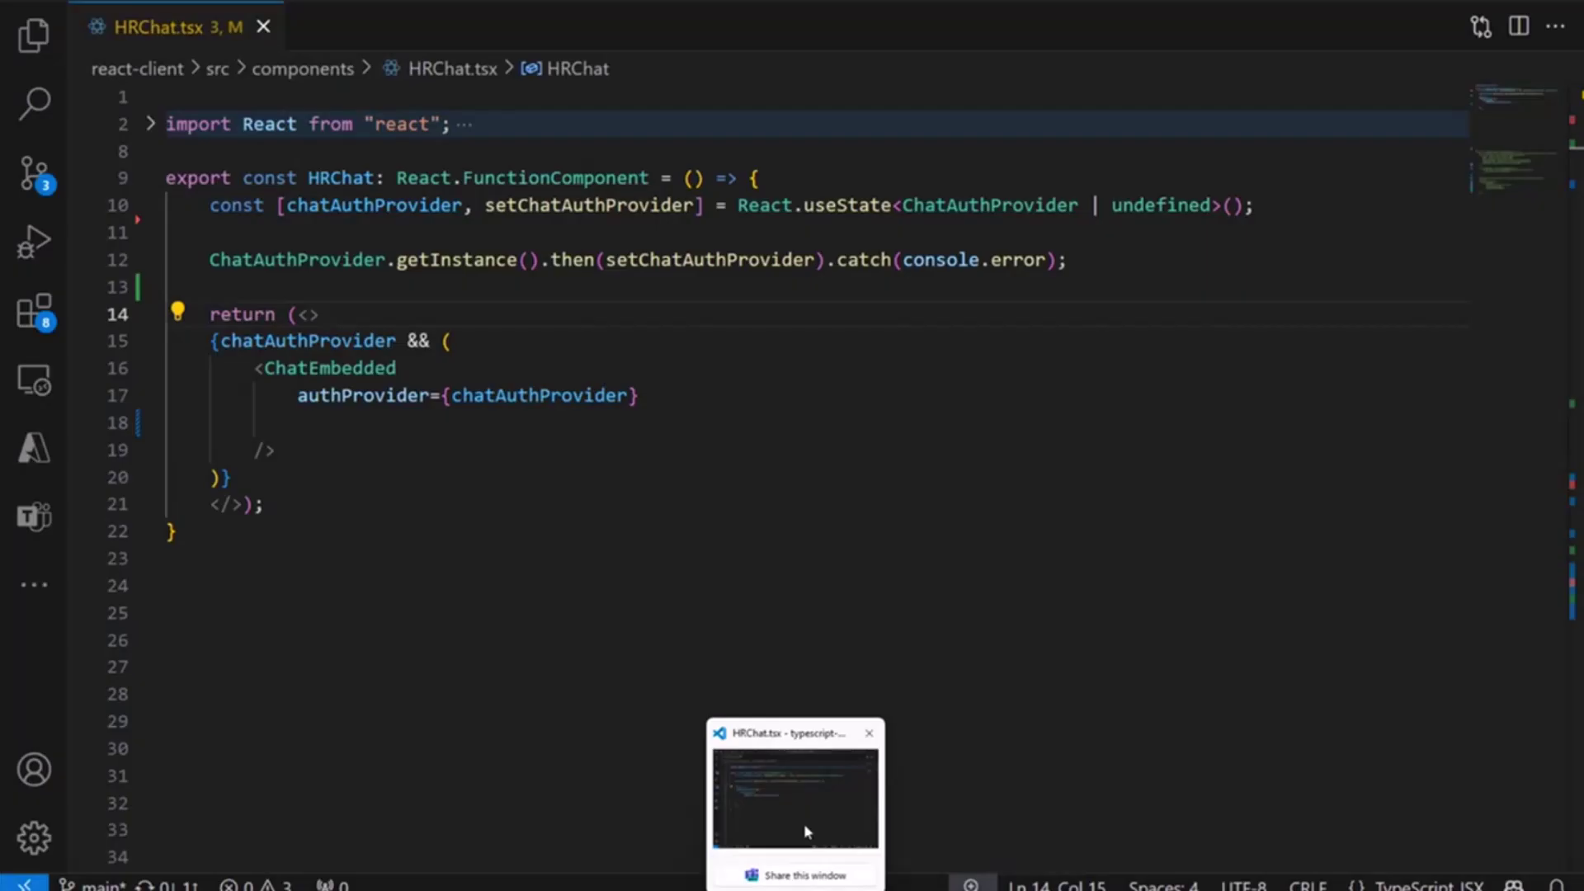
left_click(395, 237)
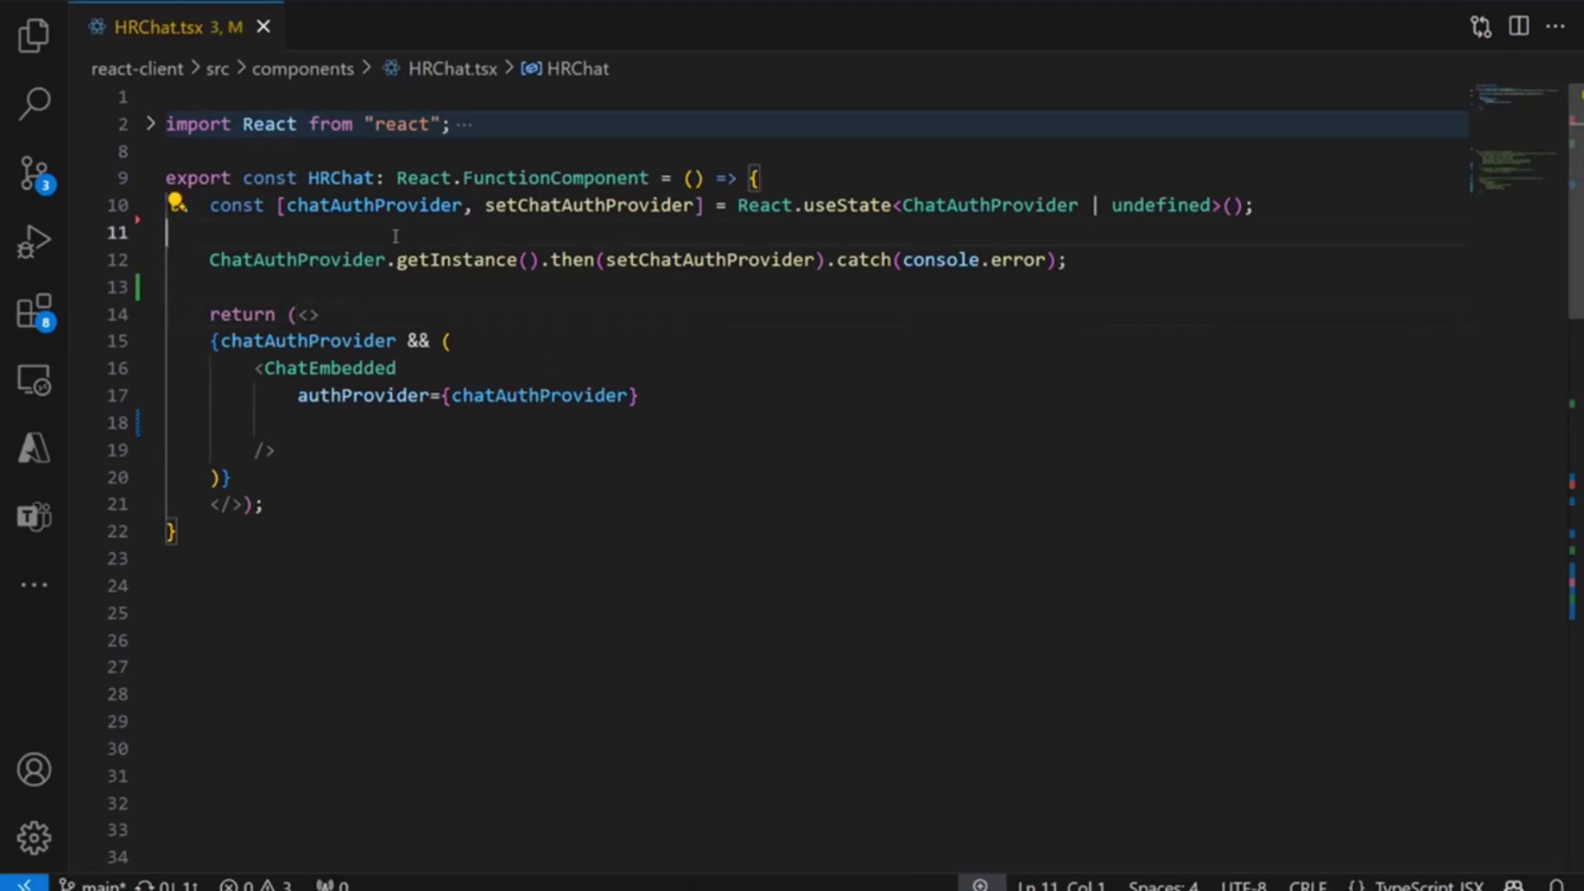
key("Return")
key("Up")
key("Tab")
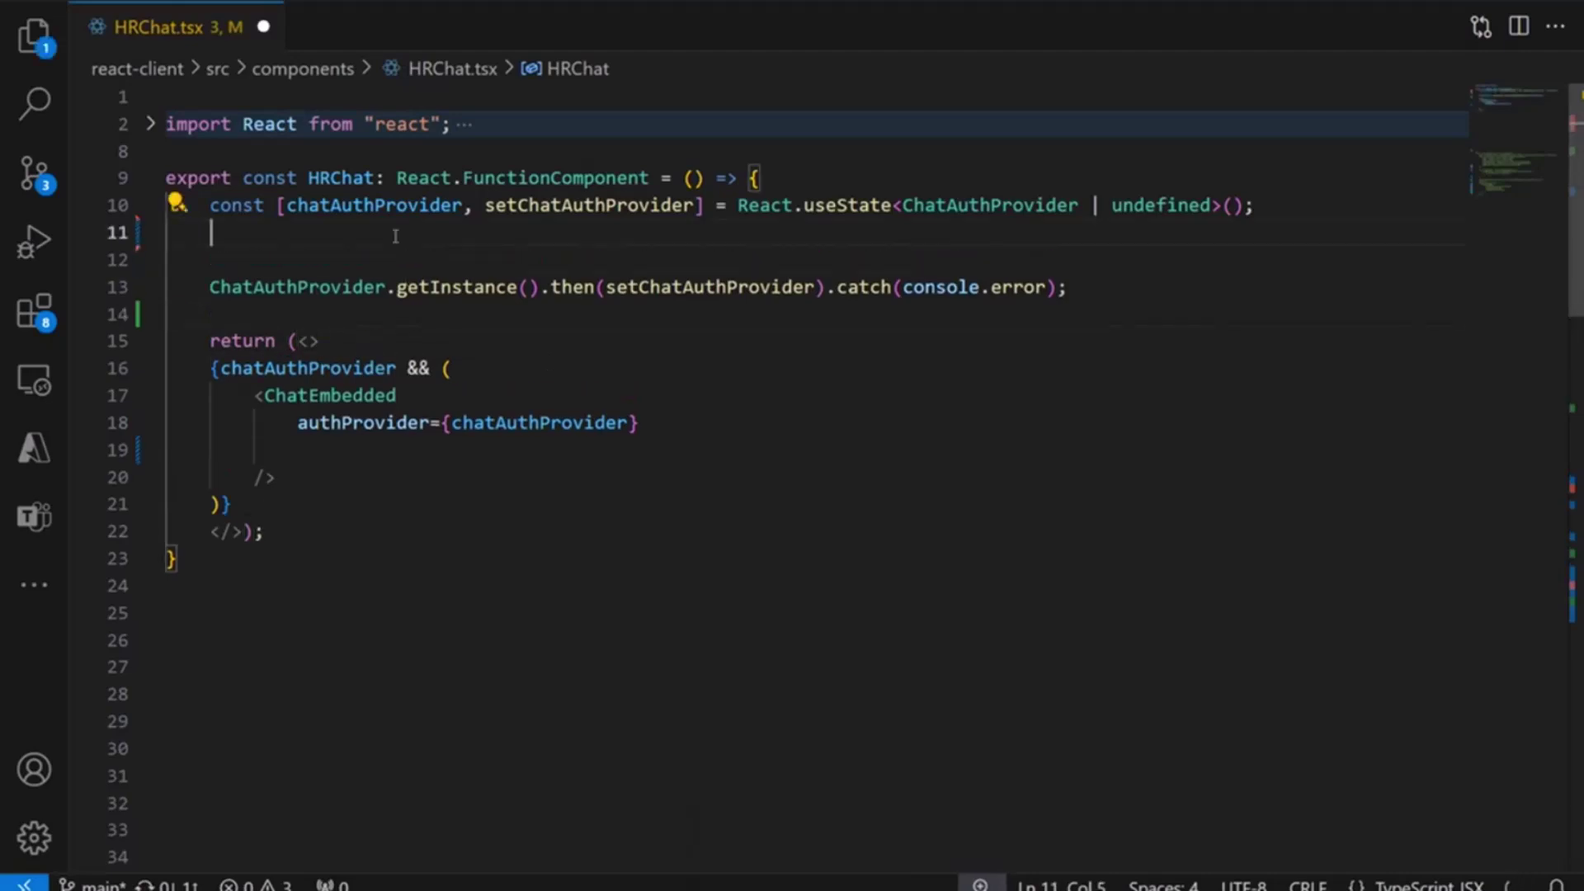
type("const [chatConfig")
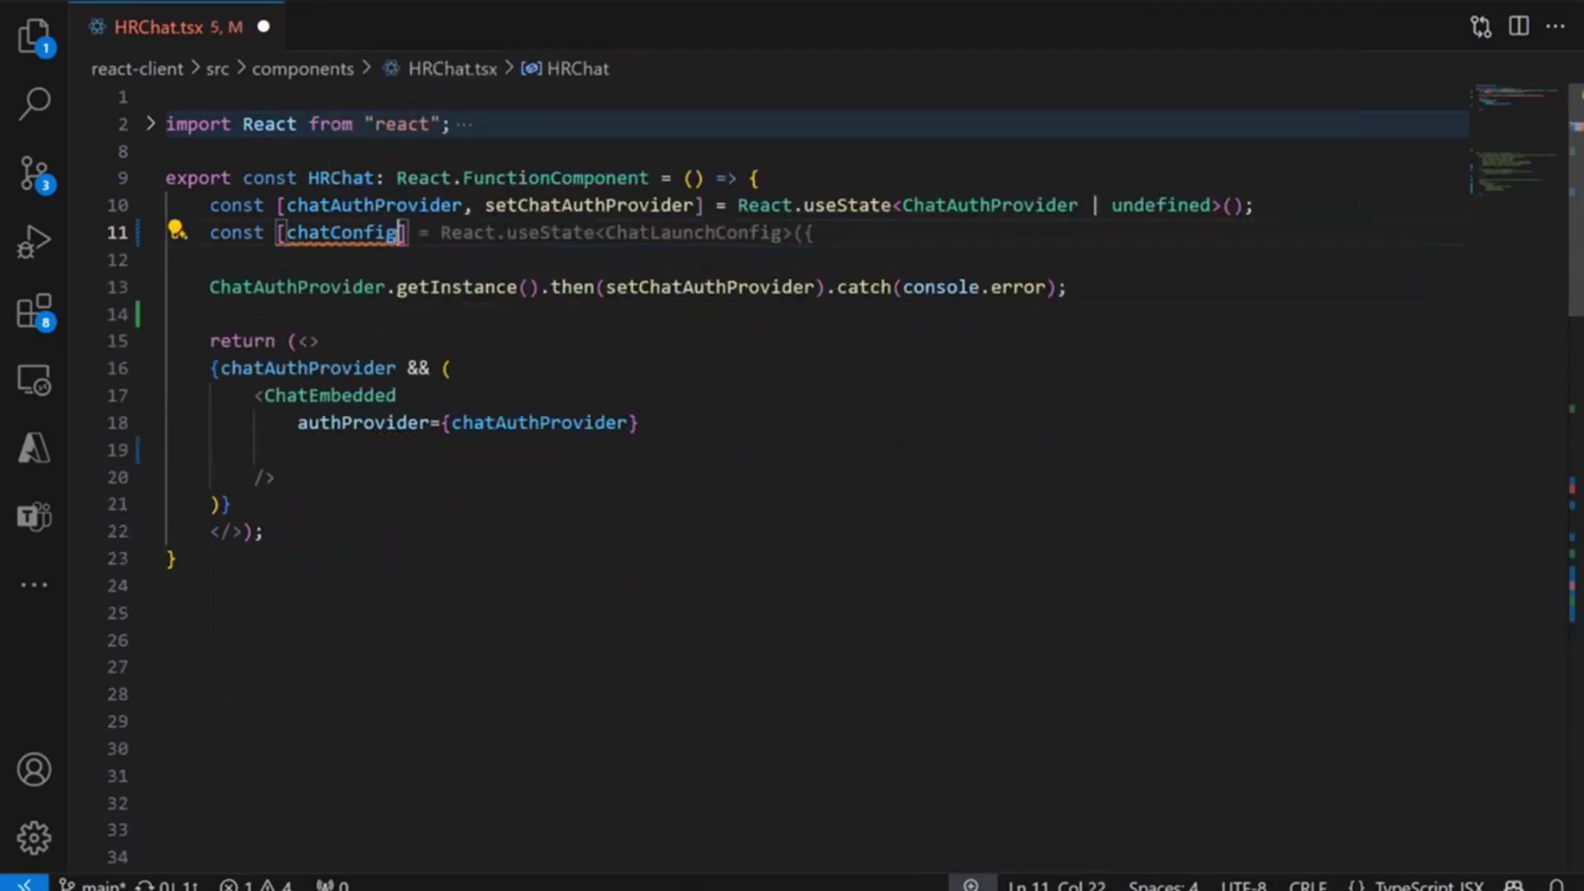
key("Tab")
key("Return")
key("Return")
type("});")
key("Up")
key("End")
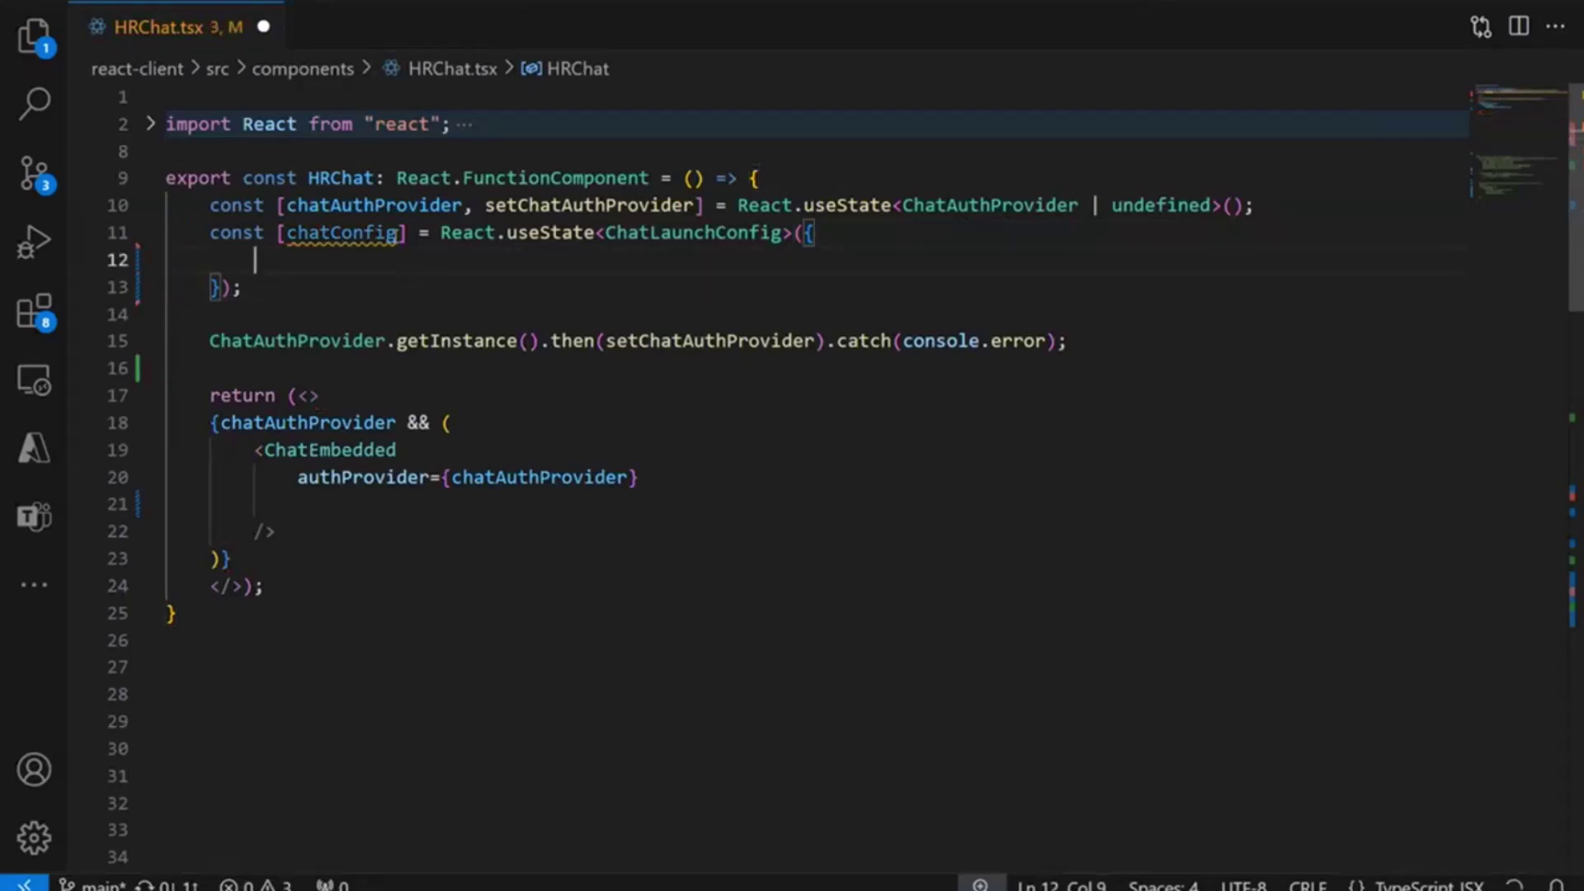
Set the chatConfig object's header to ChatController.instance.header and its theme to ChatController.instance.theme
type("header: Chat")
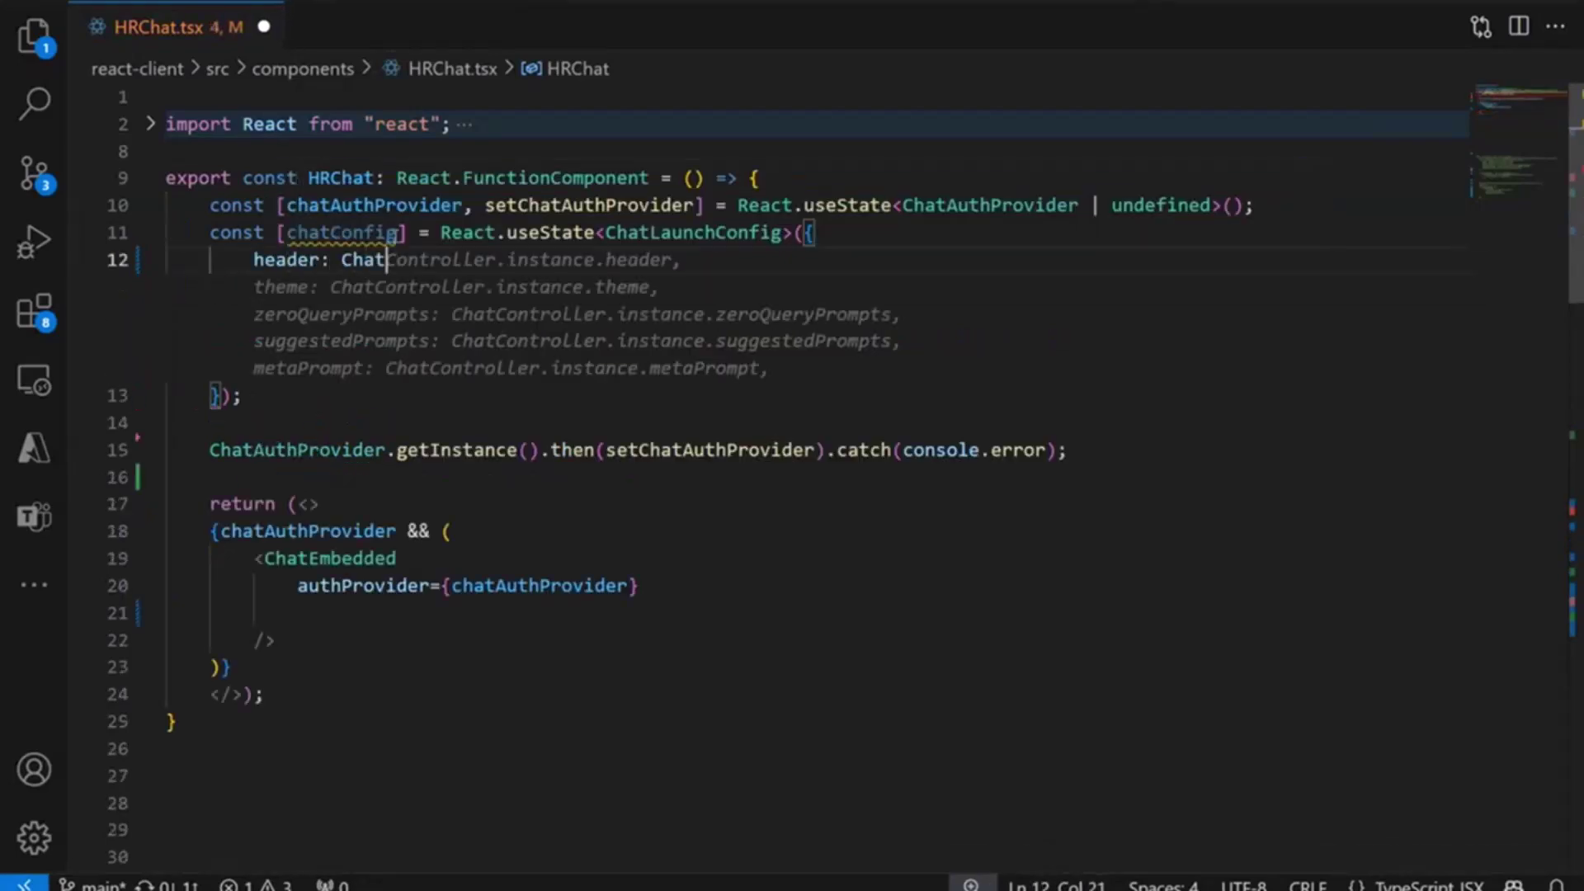
type("Controller.instance.header,")
key("Return")
type("them")
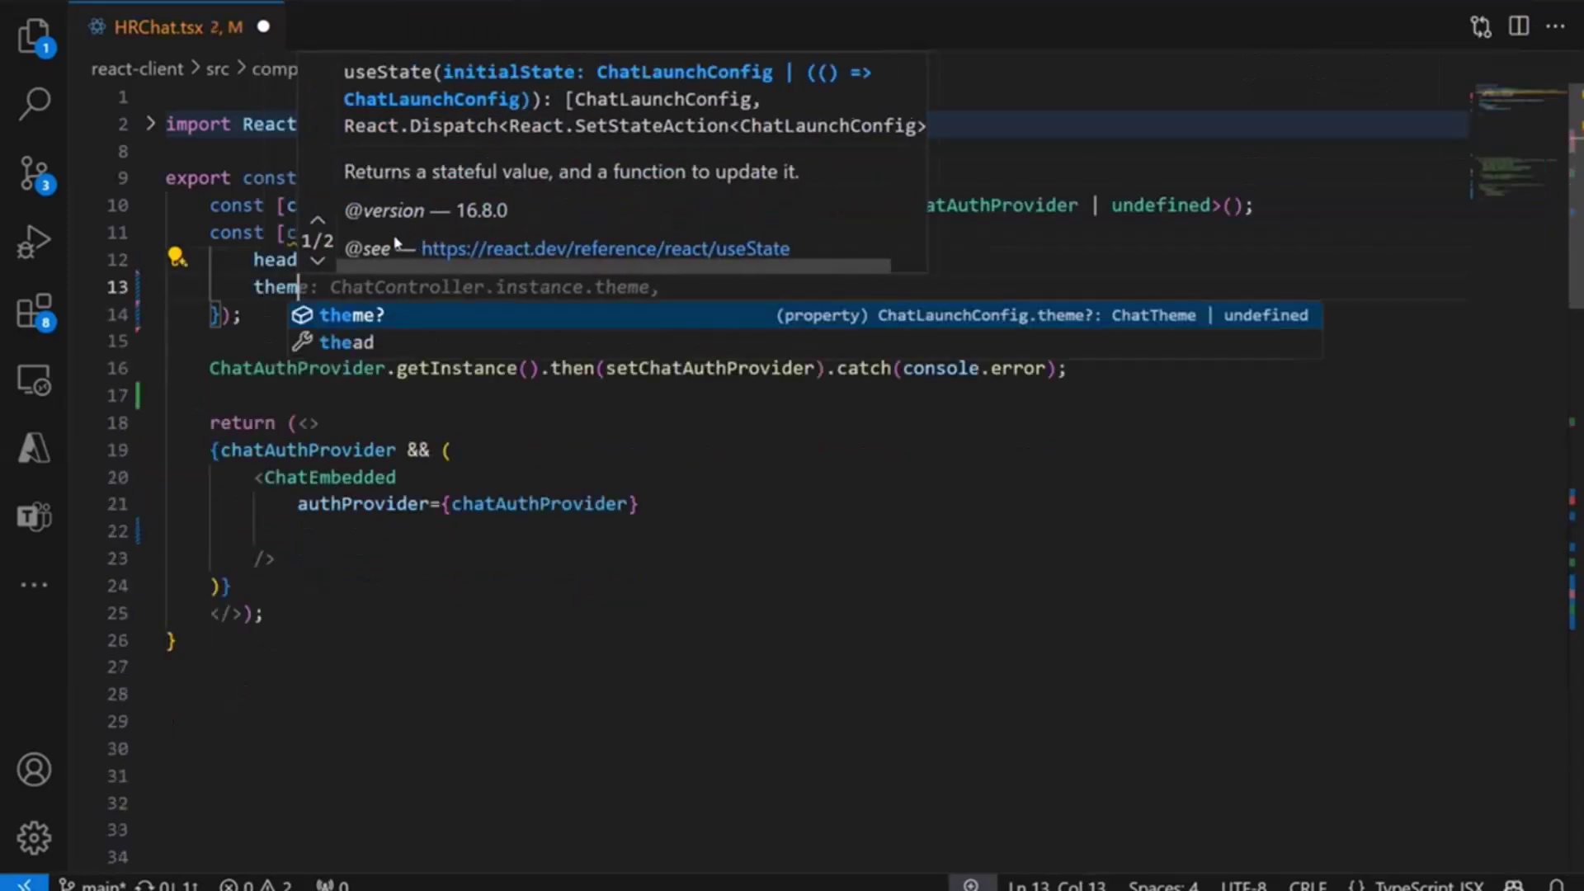
key("Tab")
left_click(425, 326)
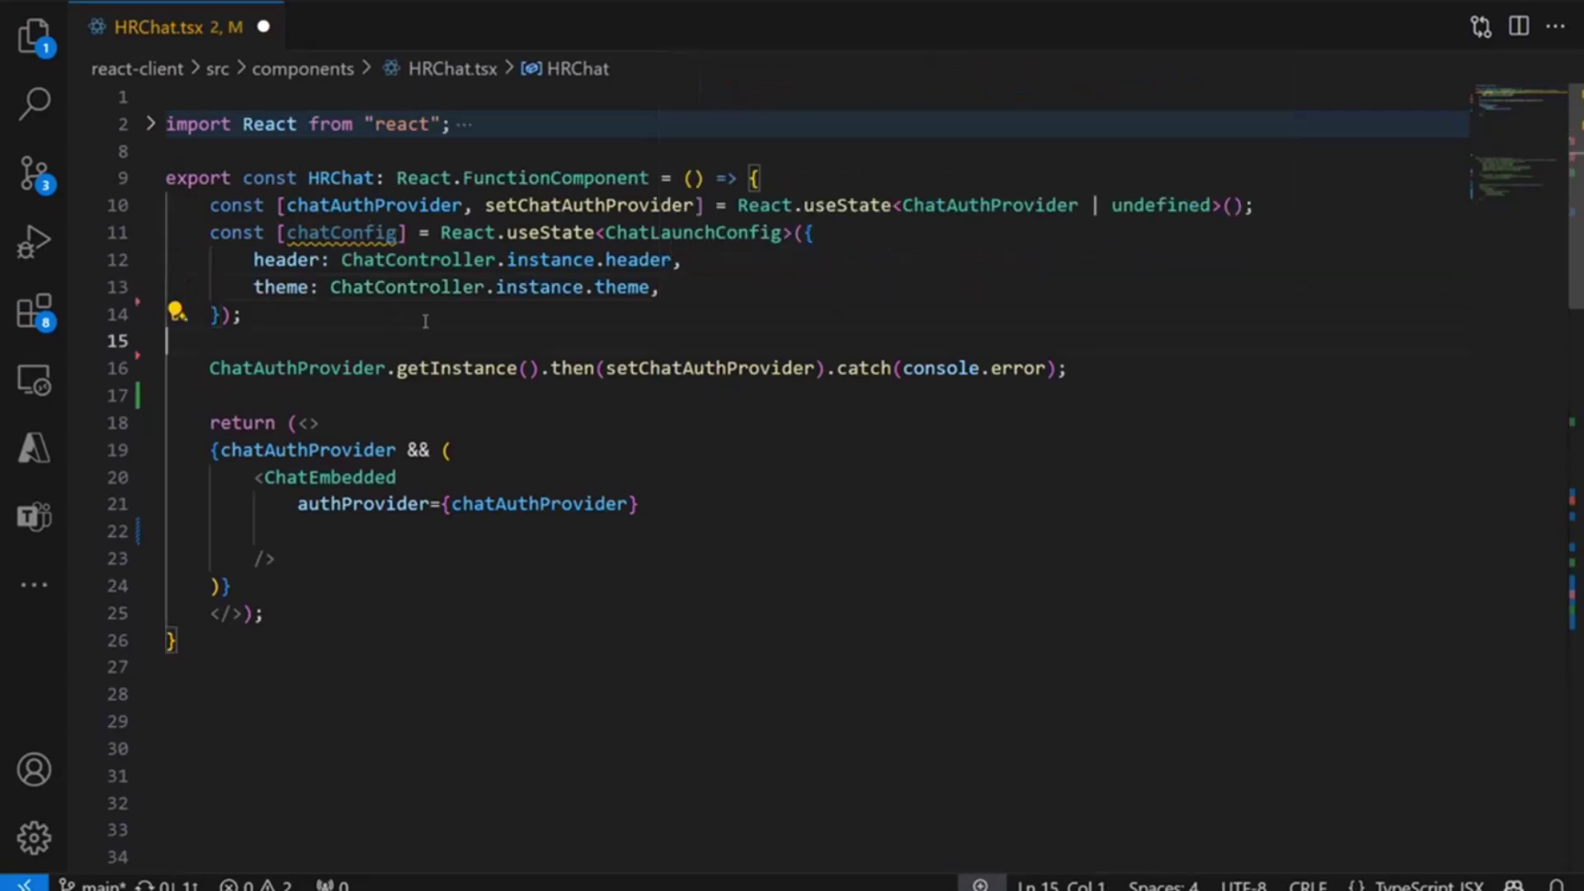
mouse_move(652, 260)
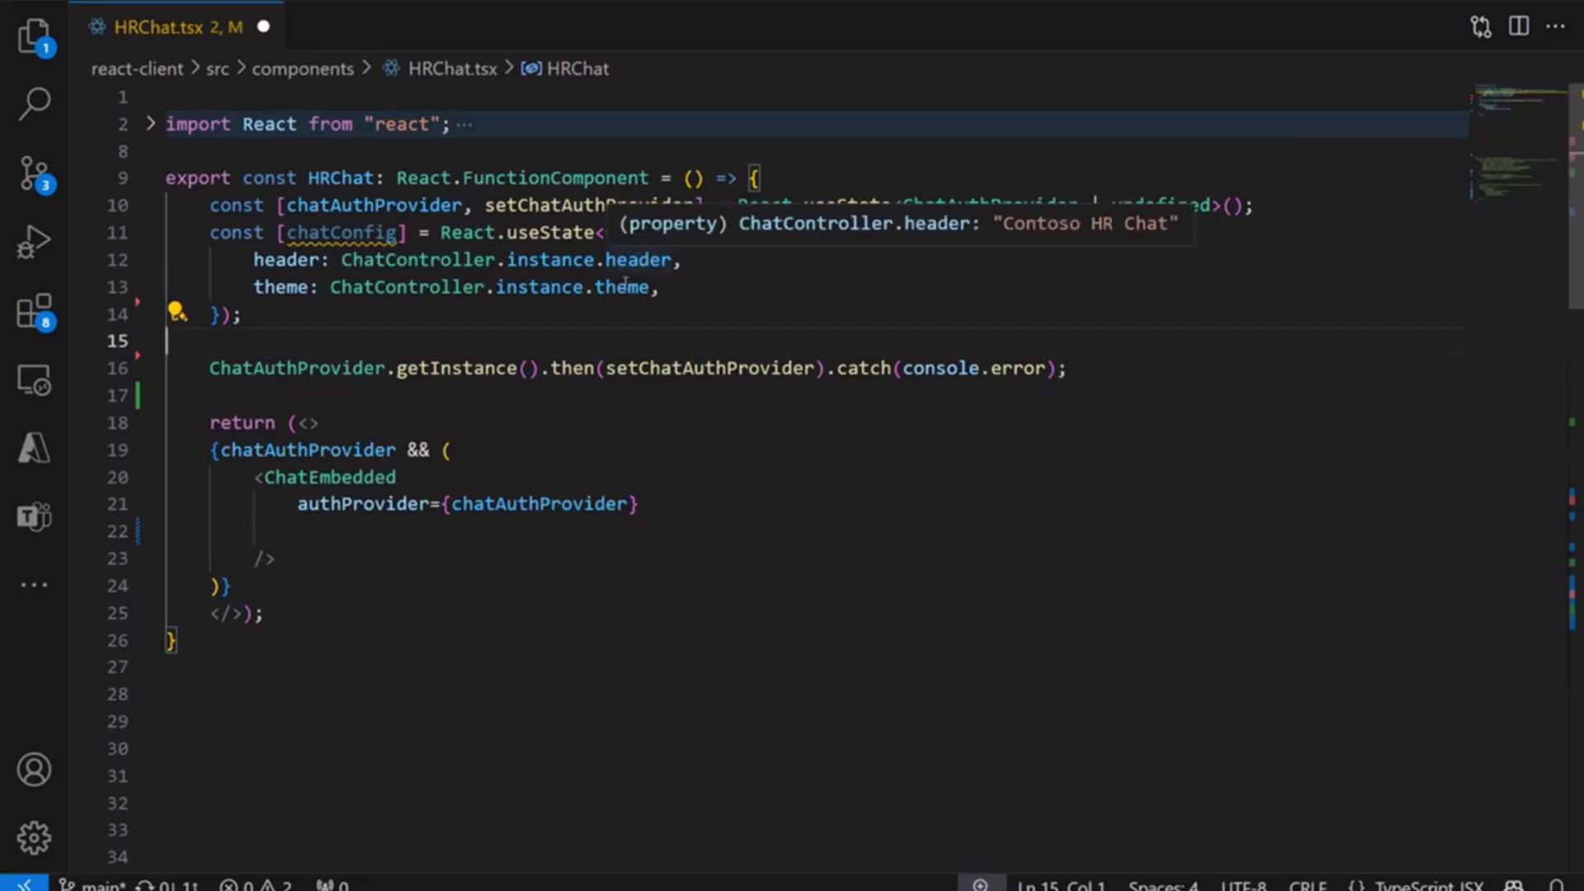
mouse_move(623, 287)
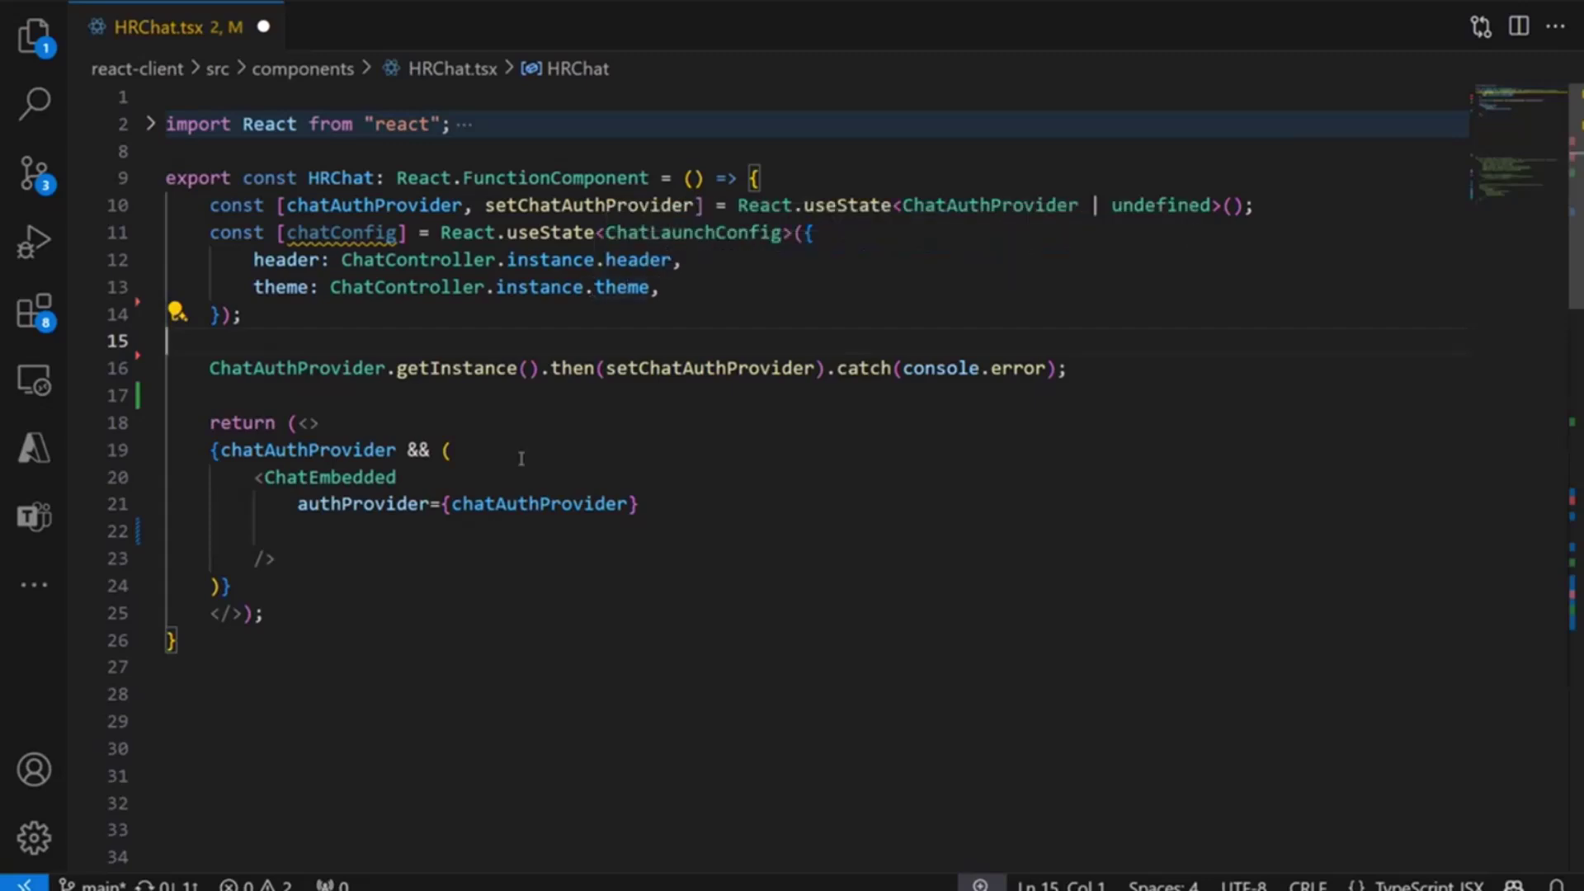
Pass config={chatConfig} to the ChatEmbedded component below authProvider and save the file
left_click(615, 536)
key("Tab")
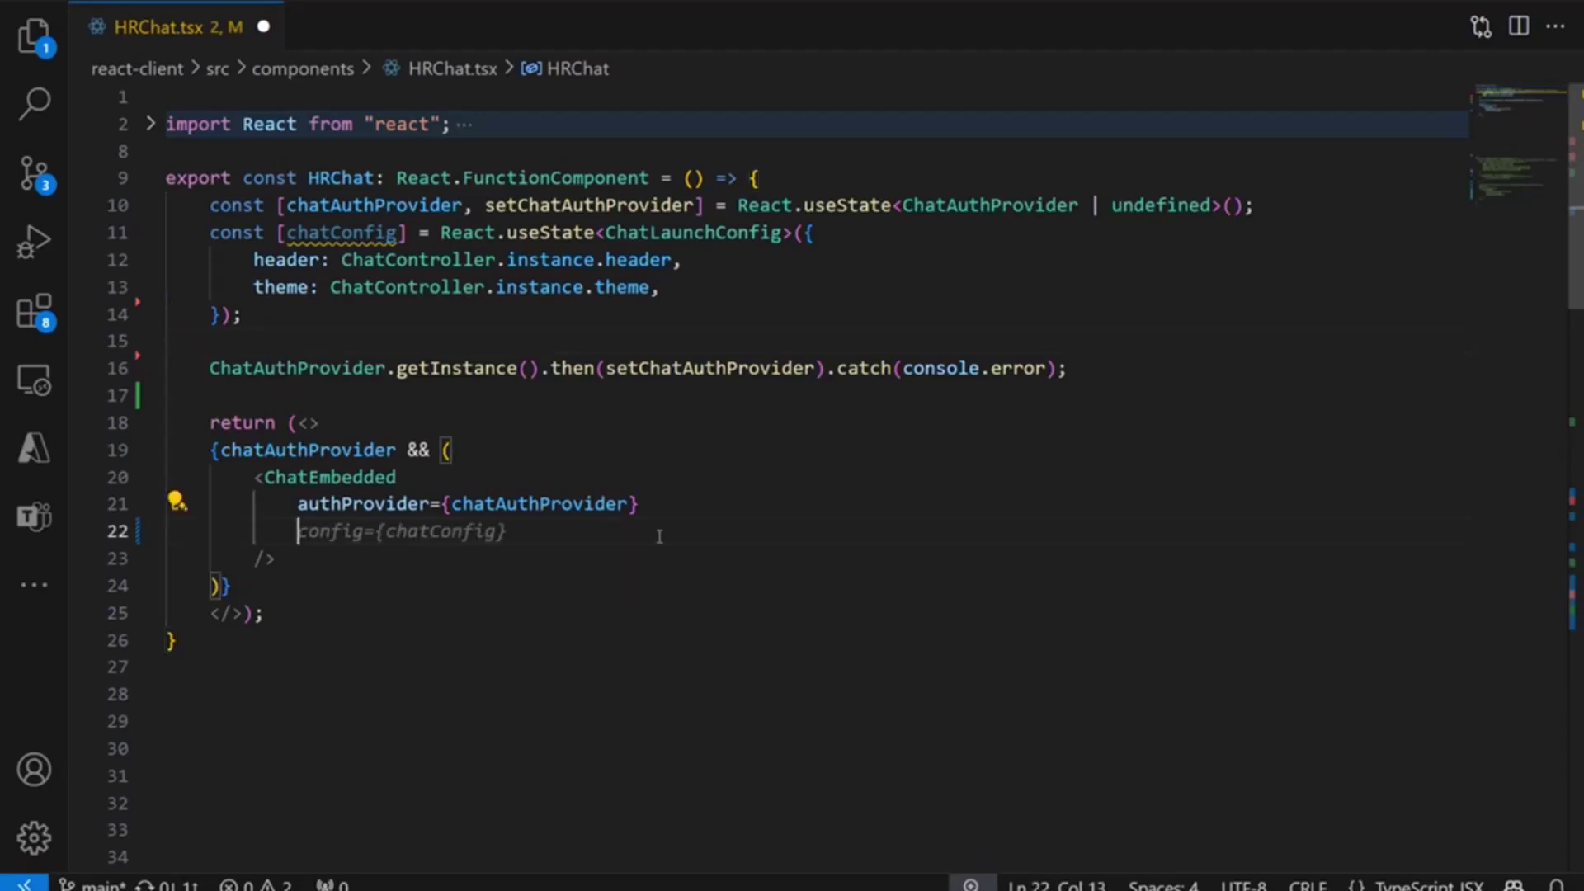
key("Tab")
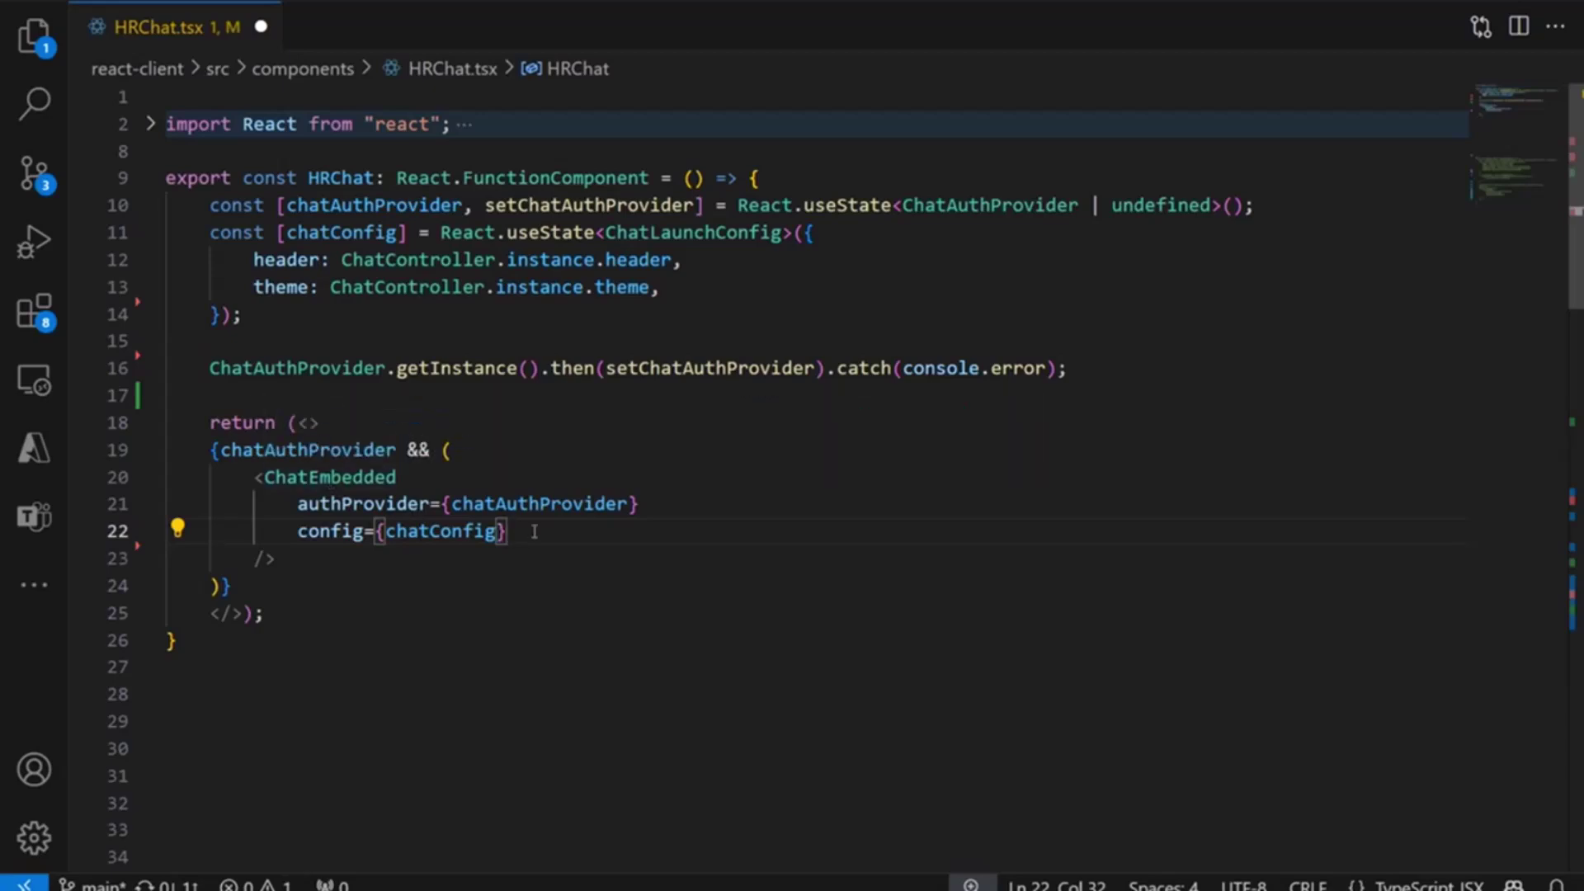
key("ctrl+s")
Switch to the ContosoHR site and check the header and theme of the embedded chat
key("alt+Tab")
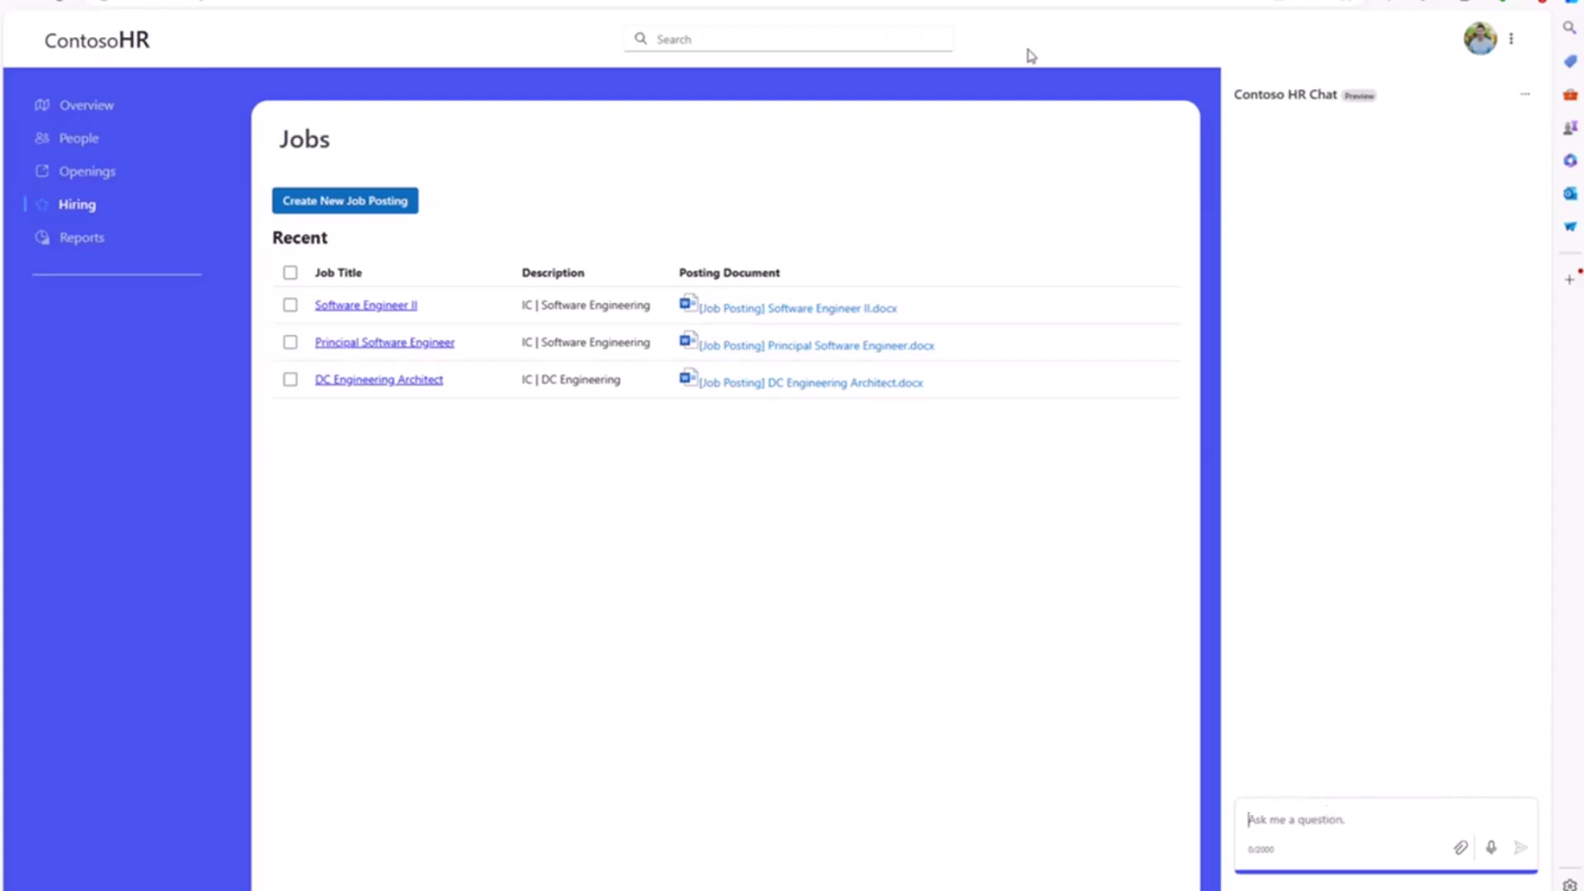
left_click_drag(1235, 83, 1344, 165)
left_click(1346, 169)
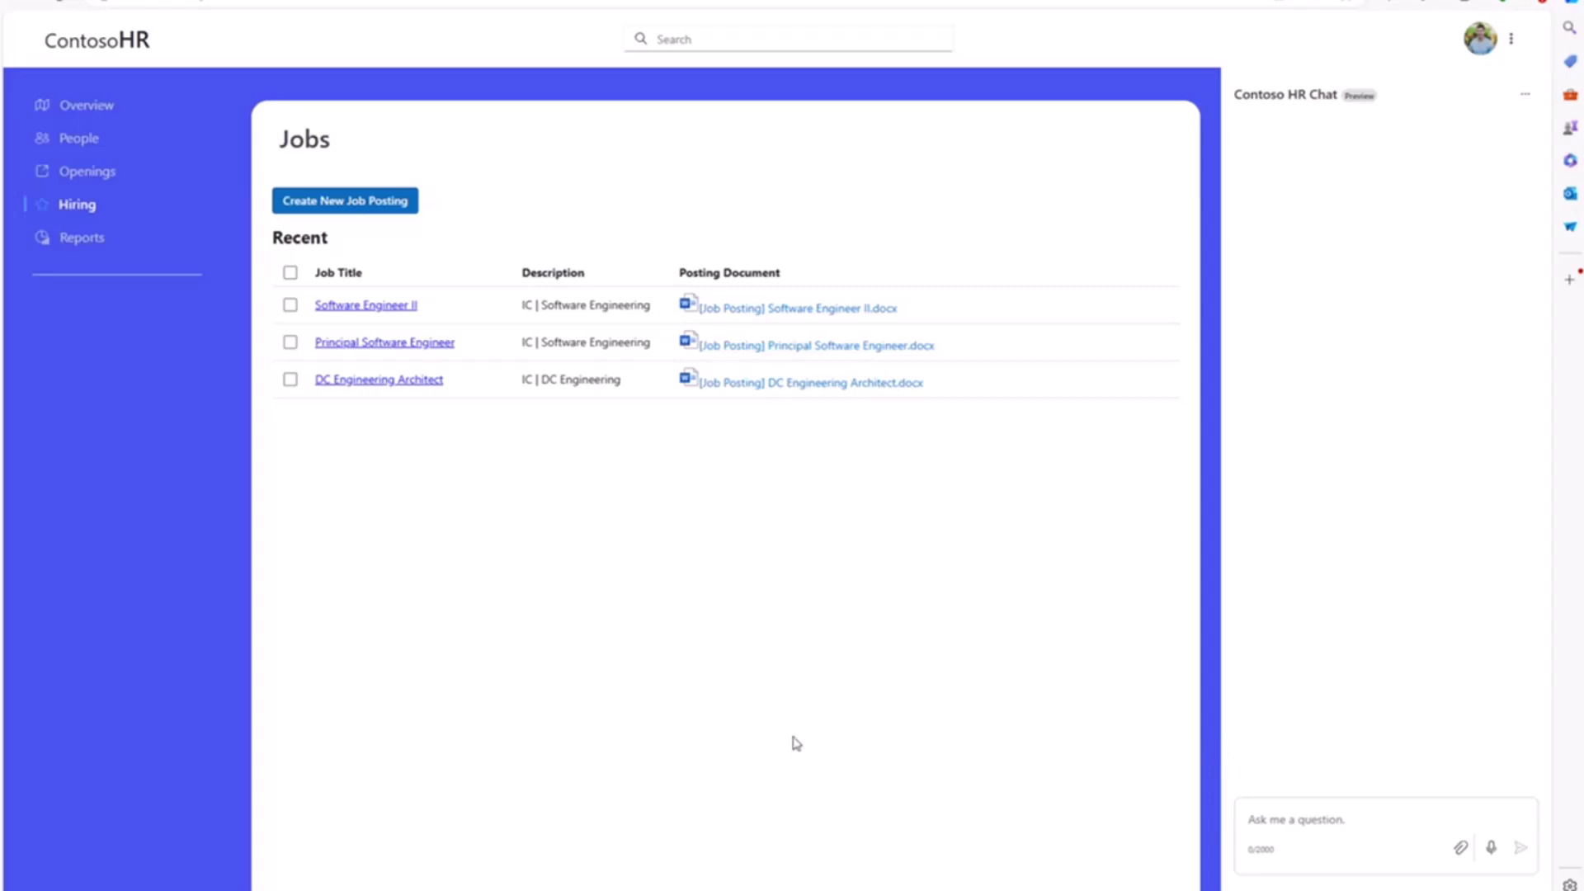
Switch back to Visual Studio Code, add zeroQueryPrompts, suggestedPrompts and metaPrompt from ChatController.instance to chatConfig below theme, and save the file
mouse_move(800, 887)
left_click(765, 801)
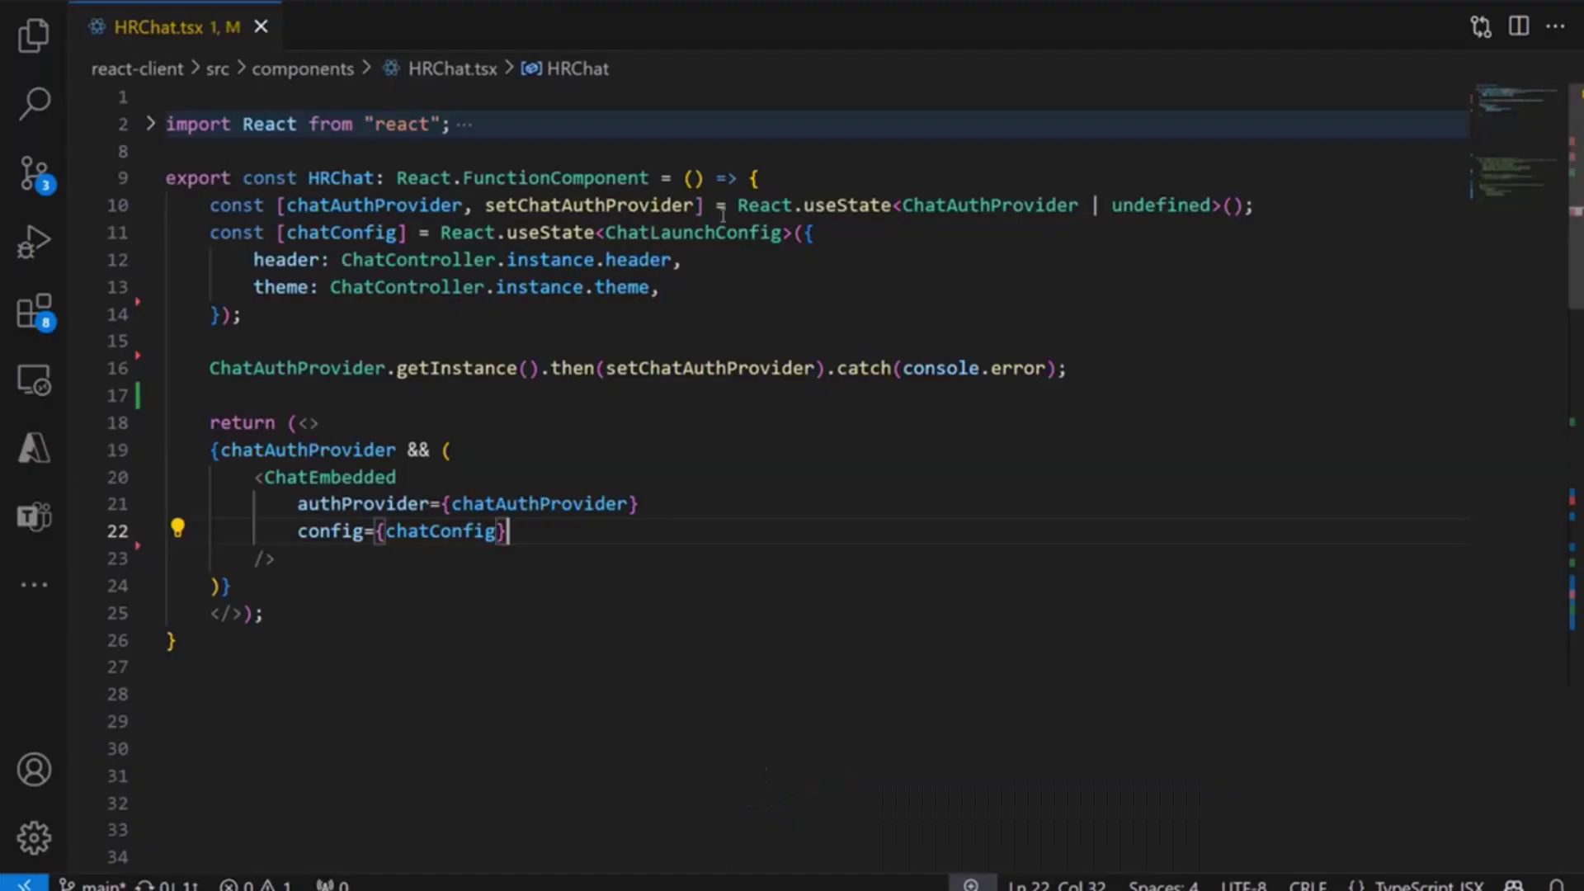
left_click(706, 280)
key("Return")
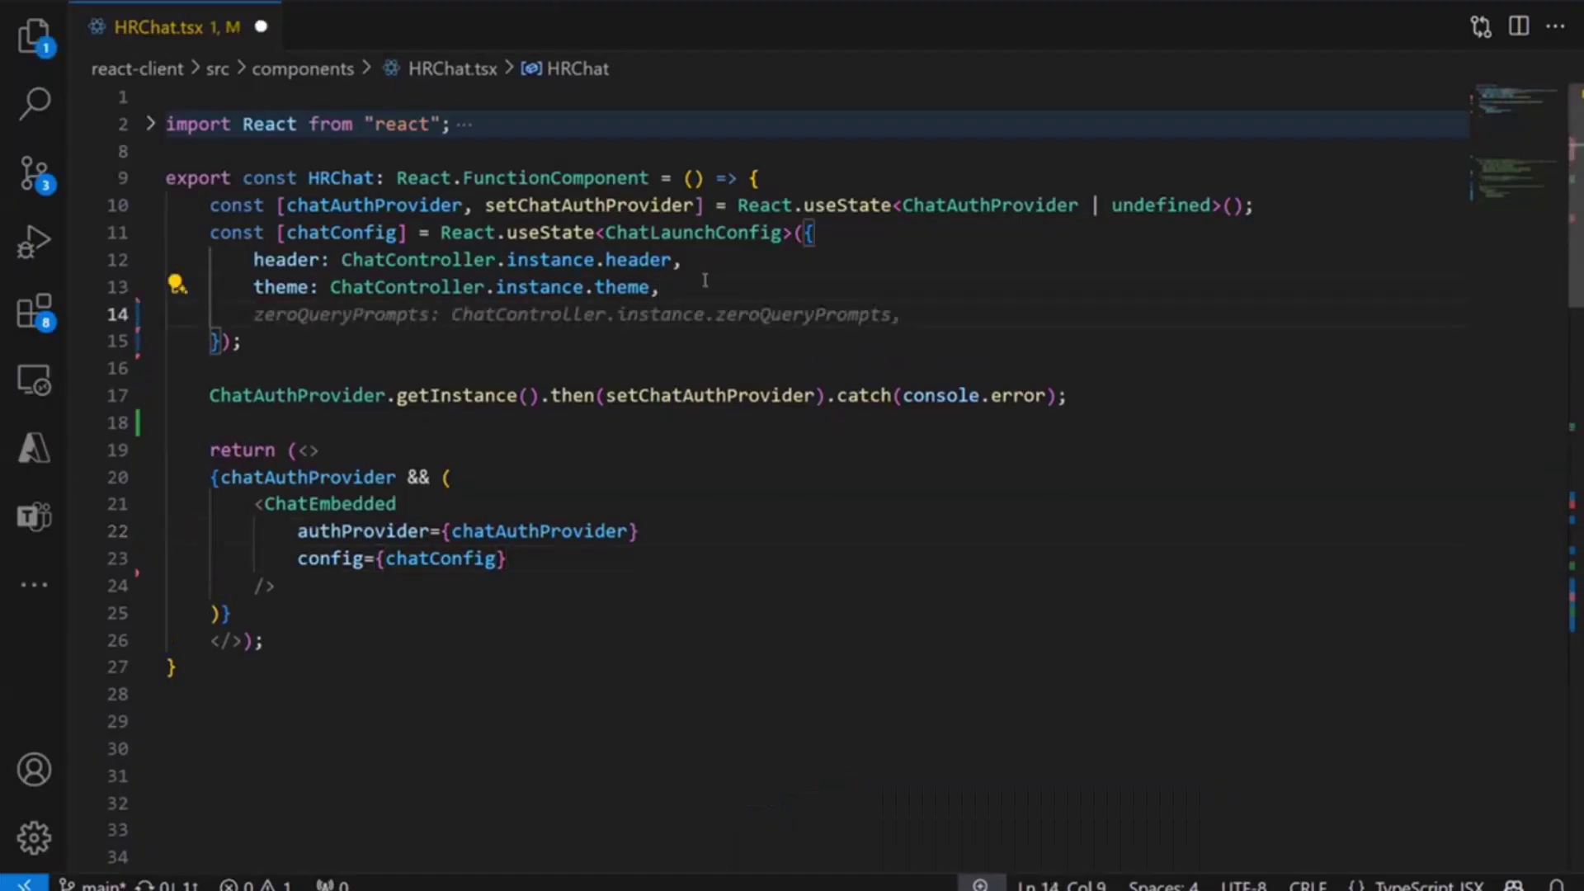
key("Tab")
key("Return")
key("Tab")
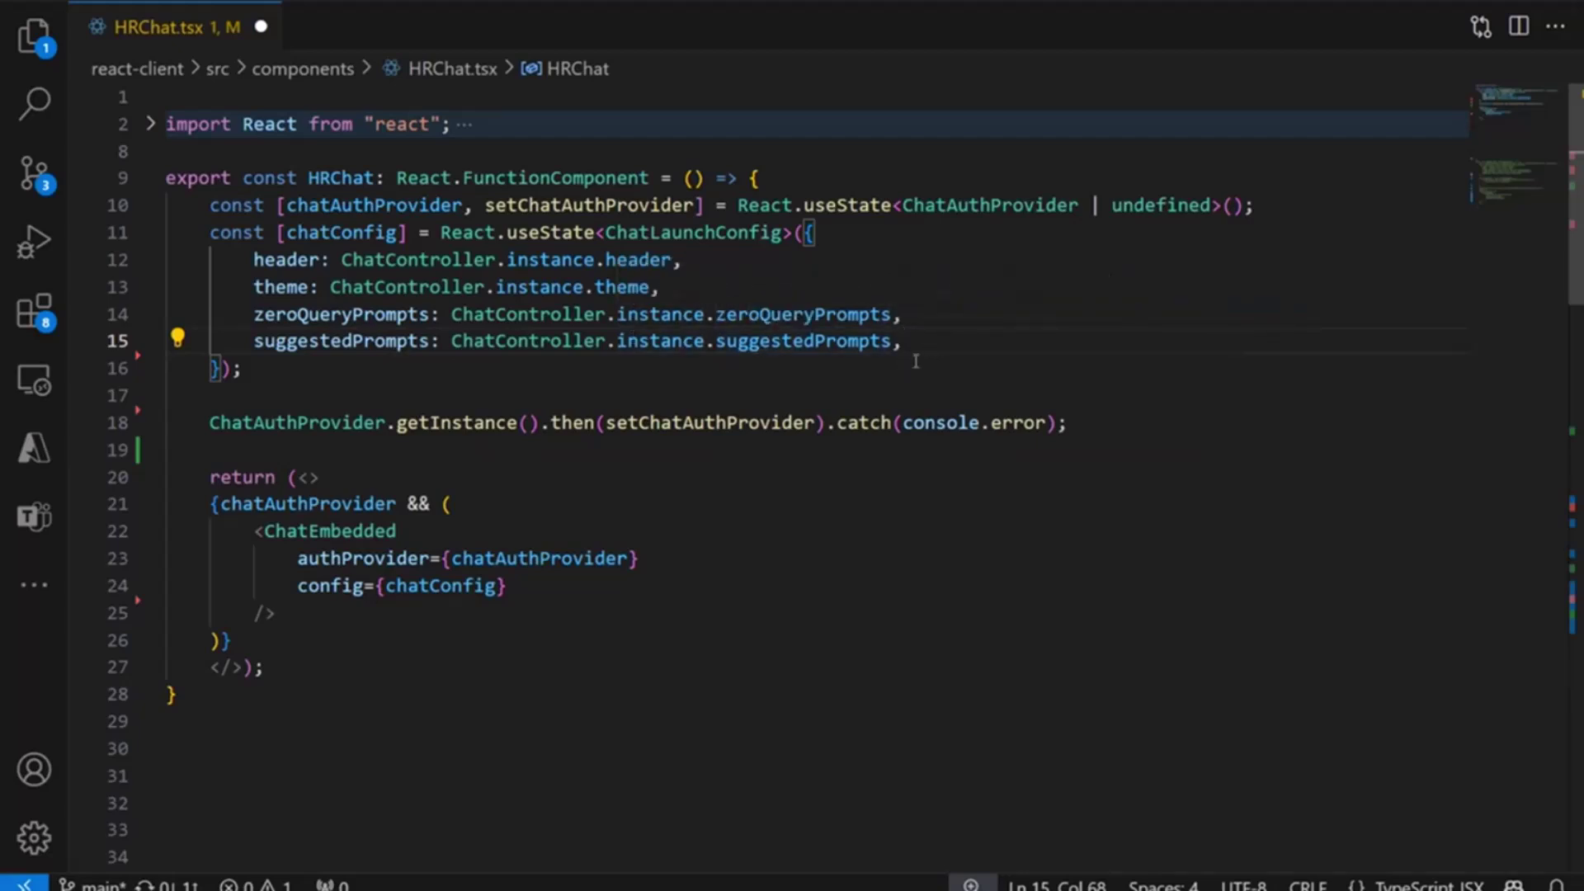
key("Return")
key("Tab")
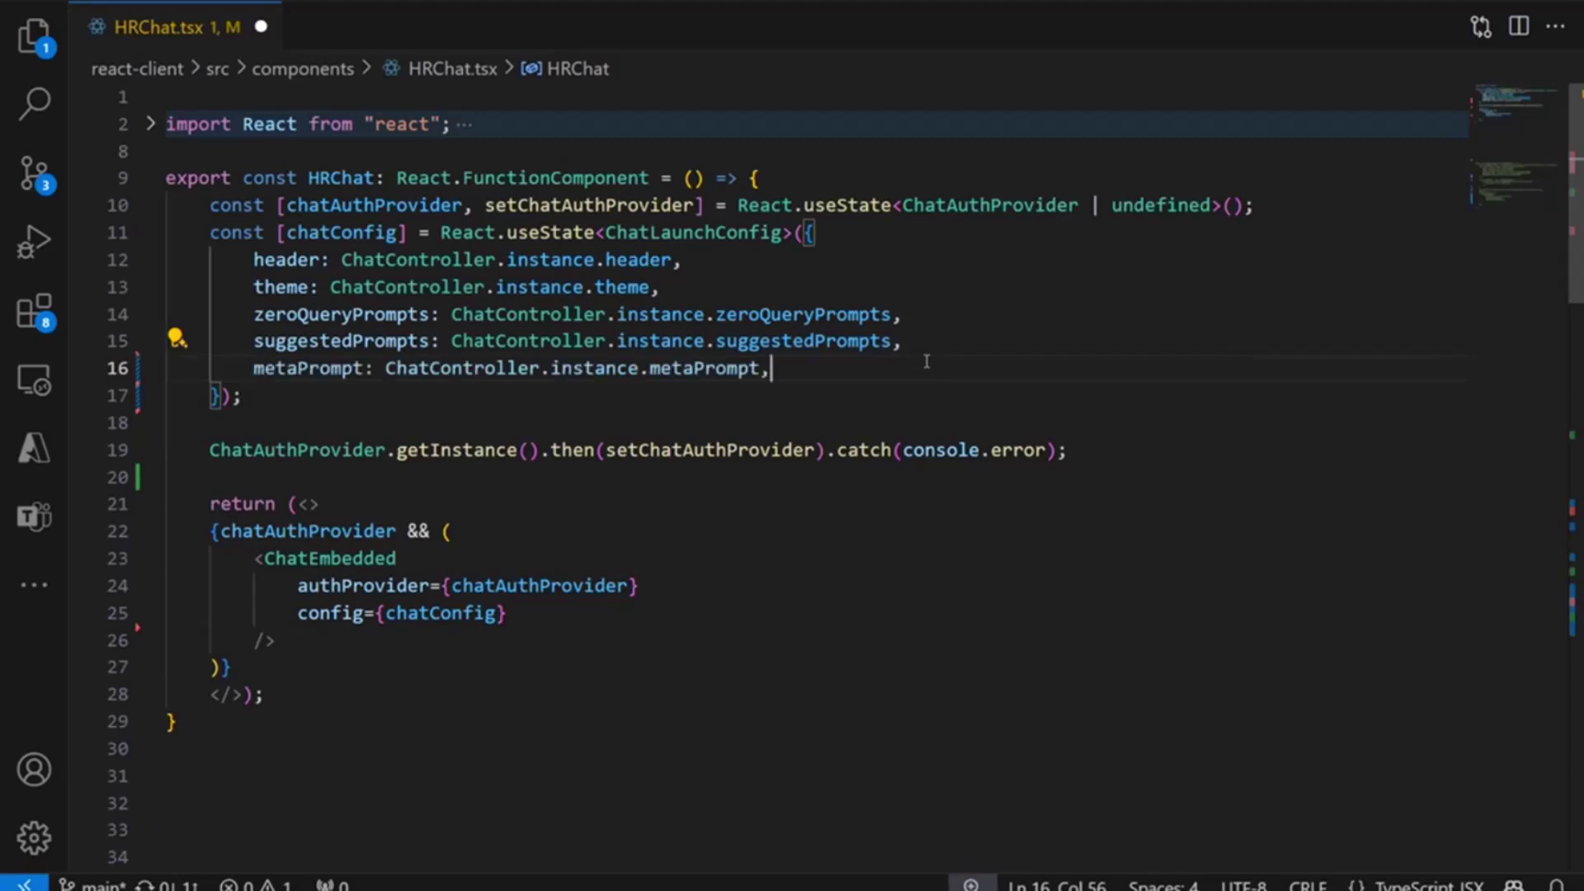
key("ctrl+s")
Inspect the definitions of the metaPrompt and suggestedPrompts properties used in chatConfig
mouse_move(678, 370)
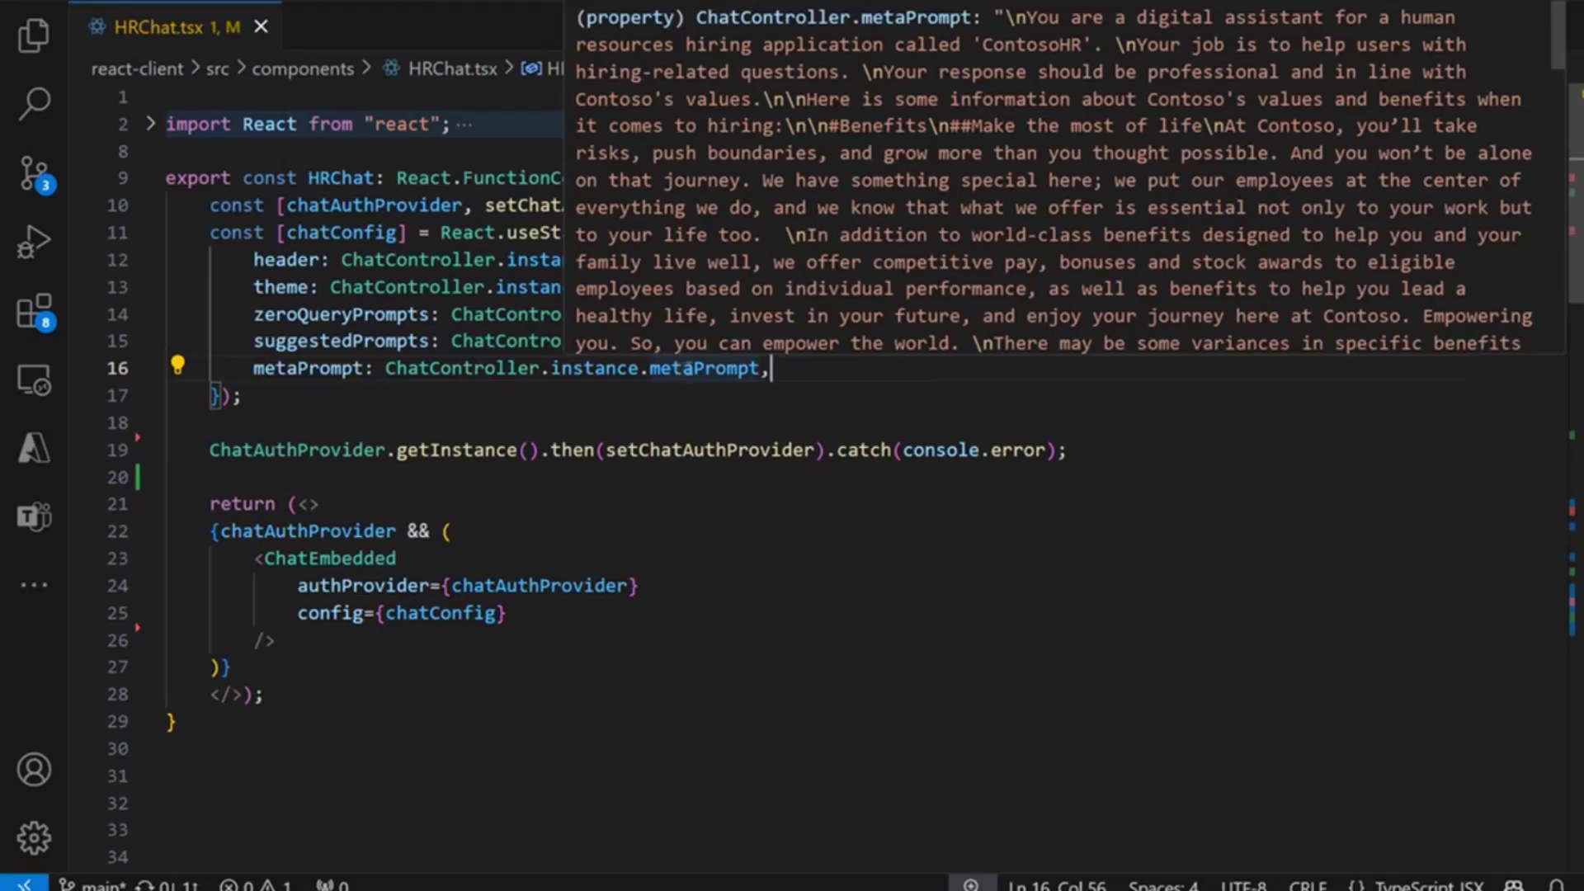
left_click(865, 393)
left_click(793, 358)
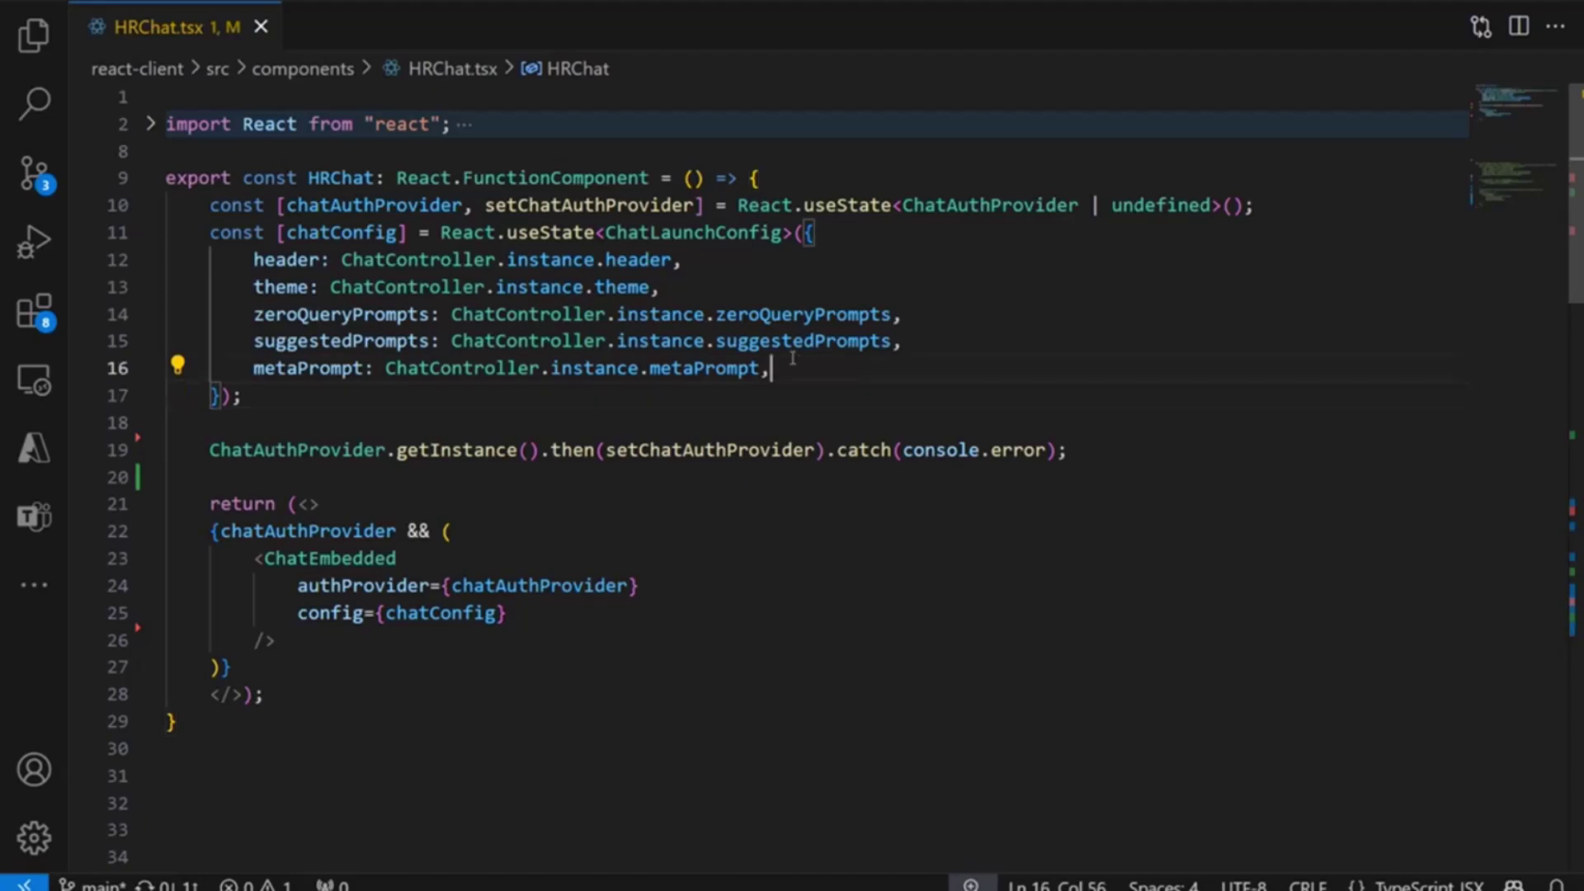
mouse_move(798, 355)
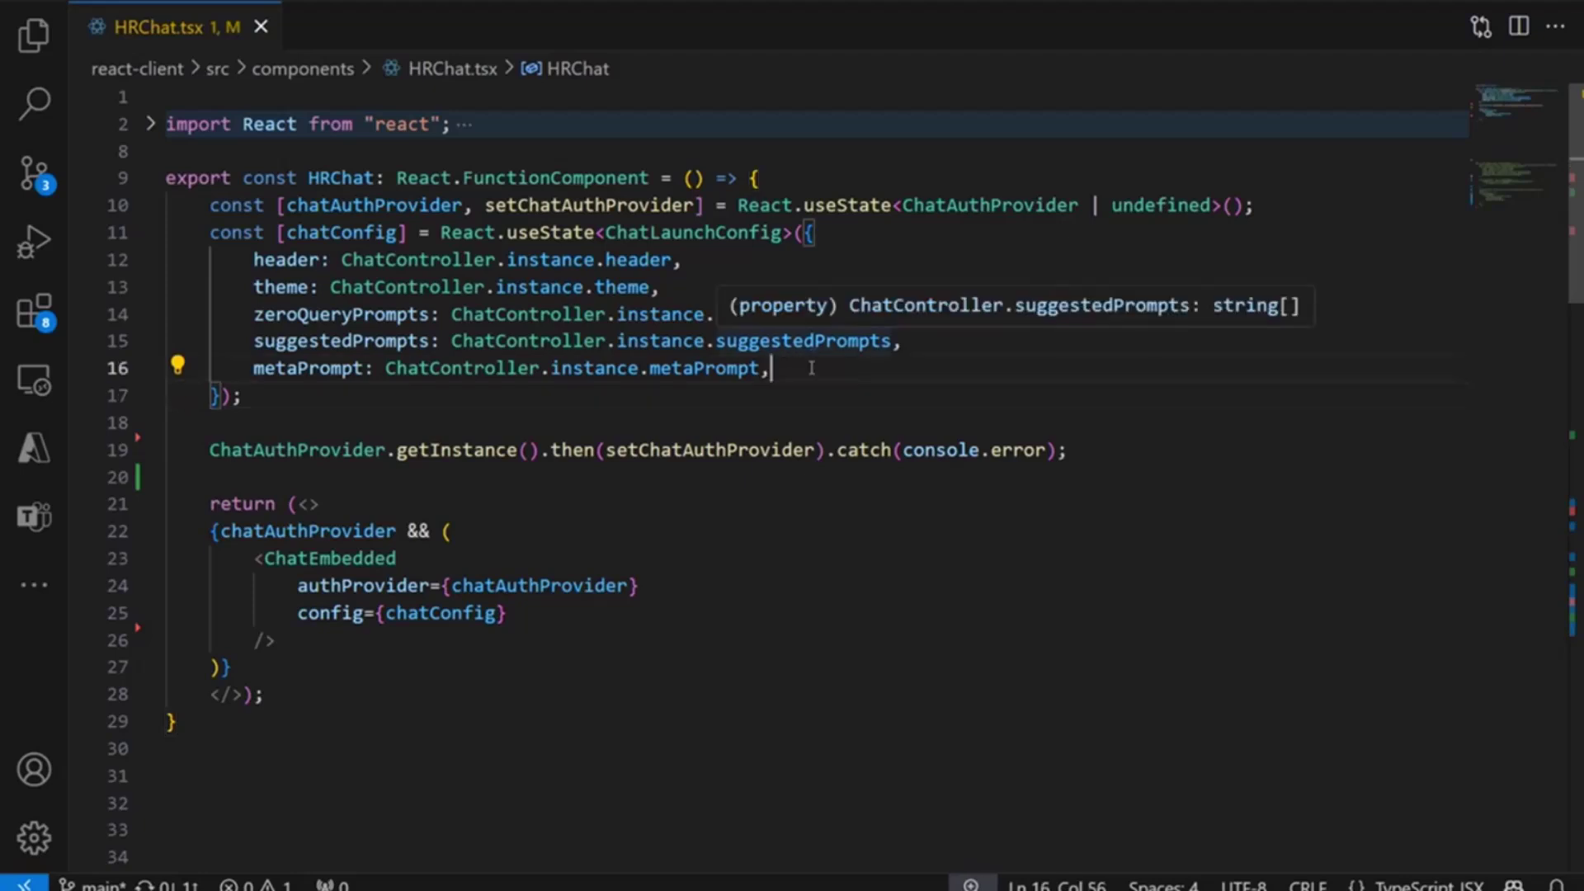
Switch to the ContosoHR site and send the chat's starter prompt "Show me recent job postings"
key("alt+Tab")
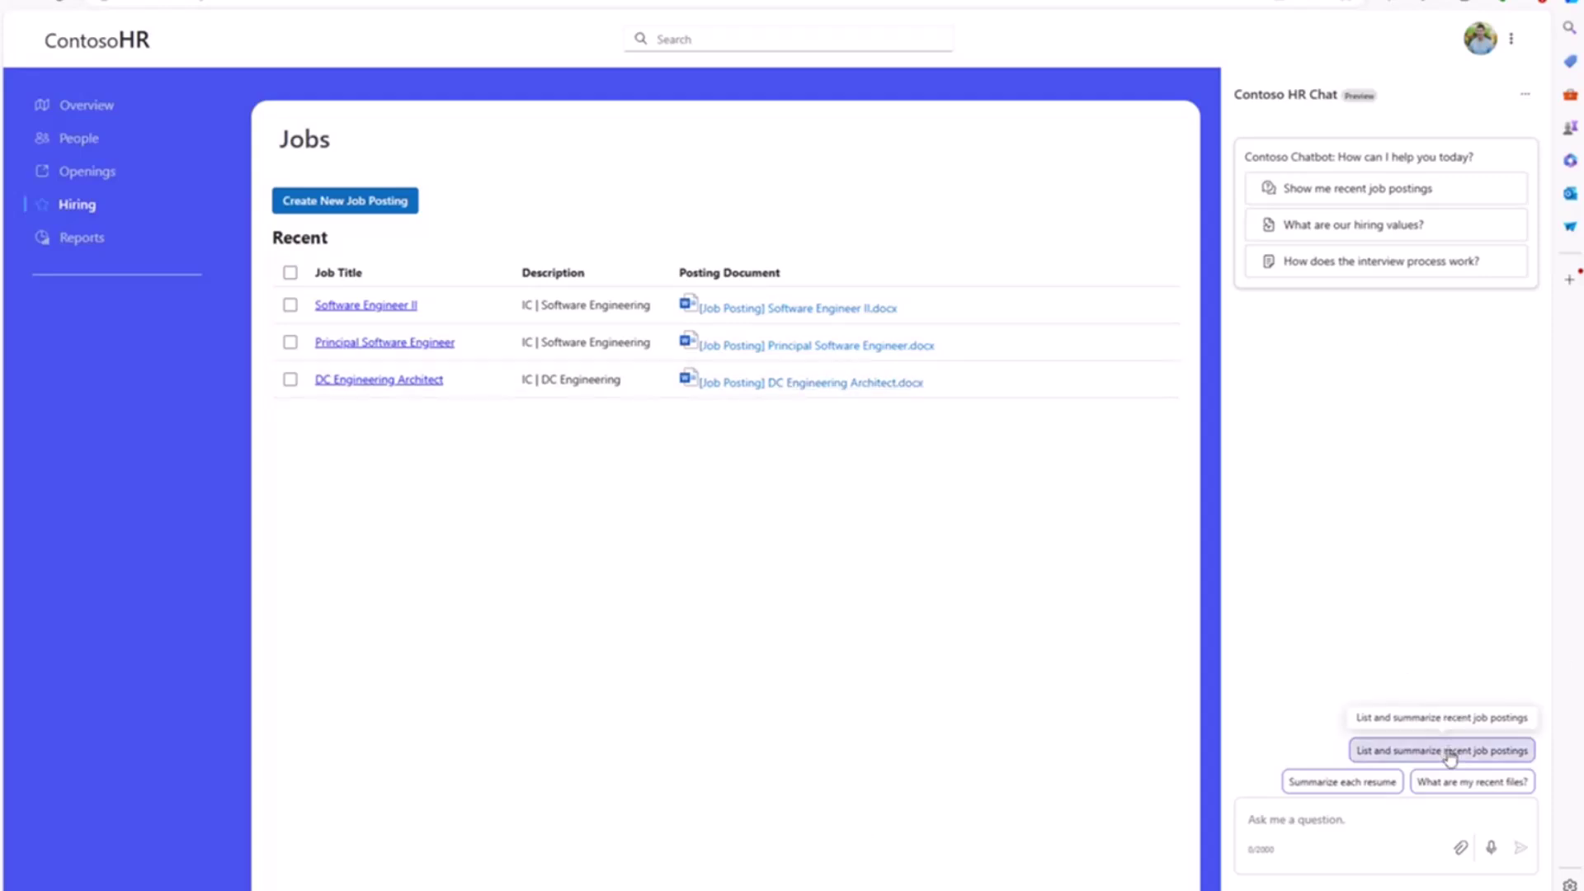
left_click(1378, 191)
left_click(1293, 189)
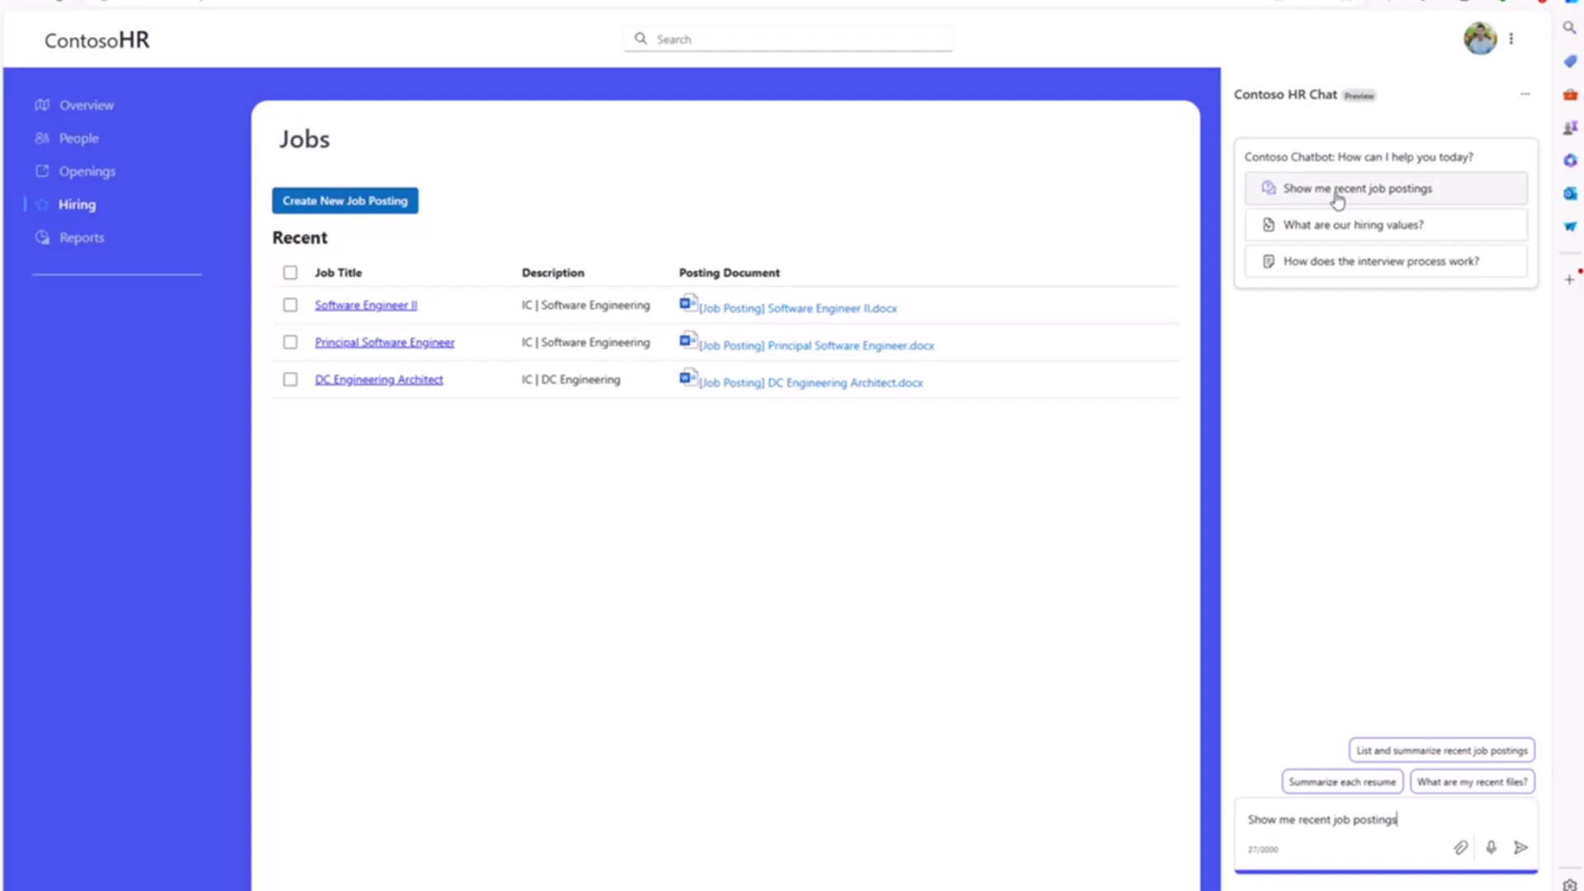
left_click(1520, 850)
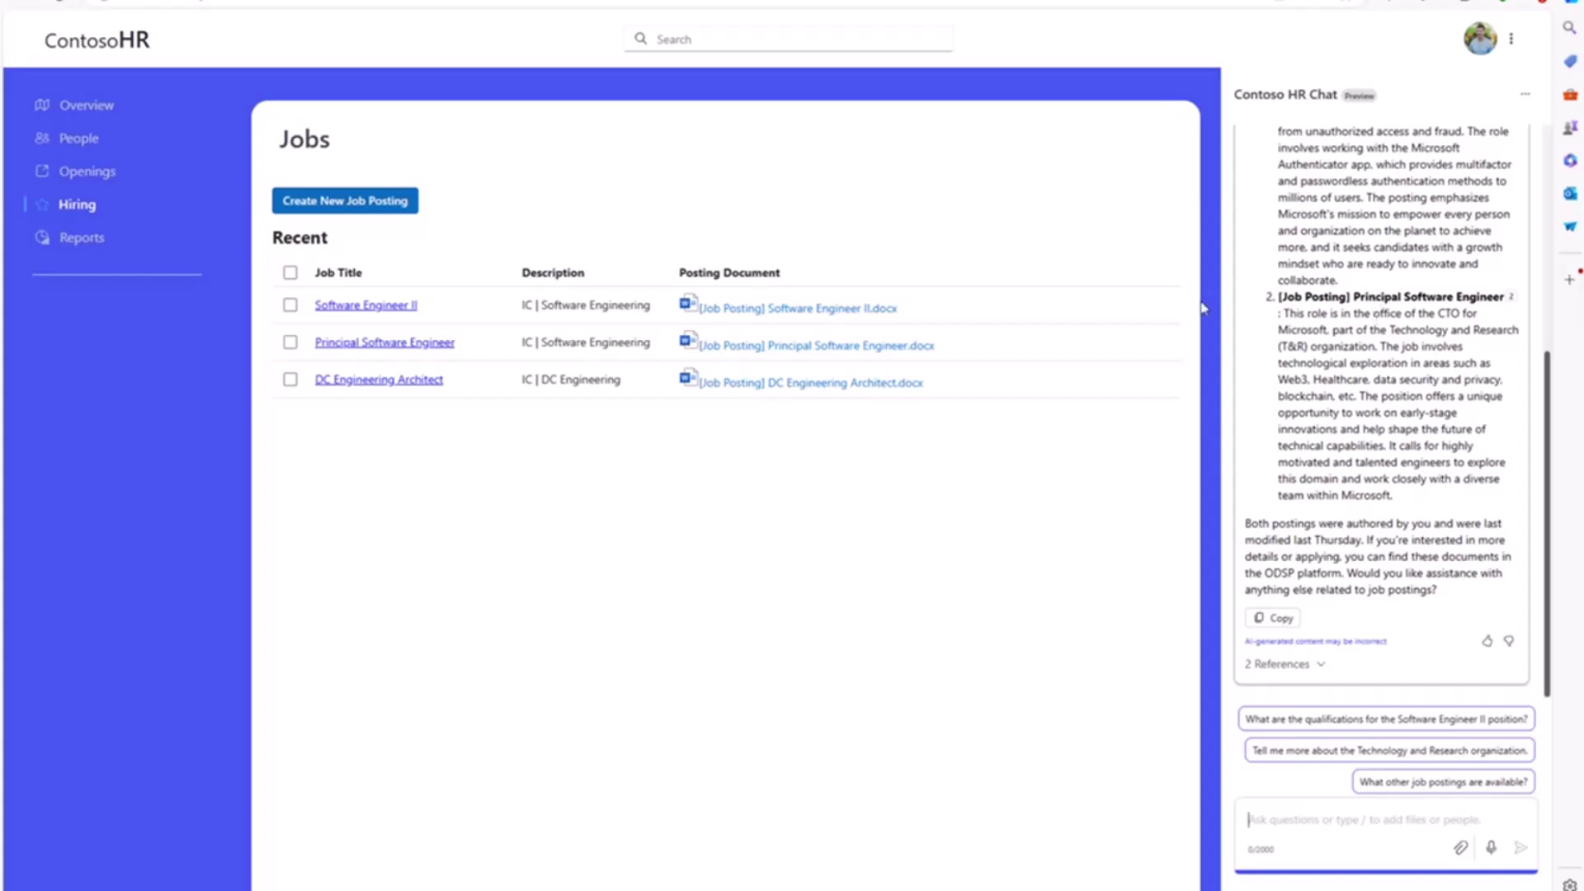
Select the Principal Software Engineer row in the Jobs list and look through the chat's answer about recent postings
left_click(291, 341)
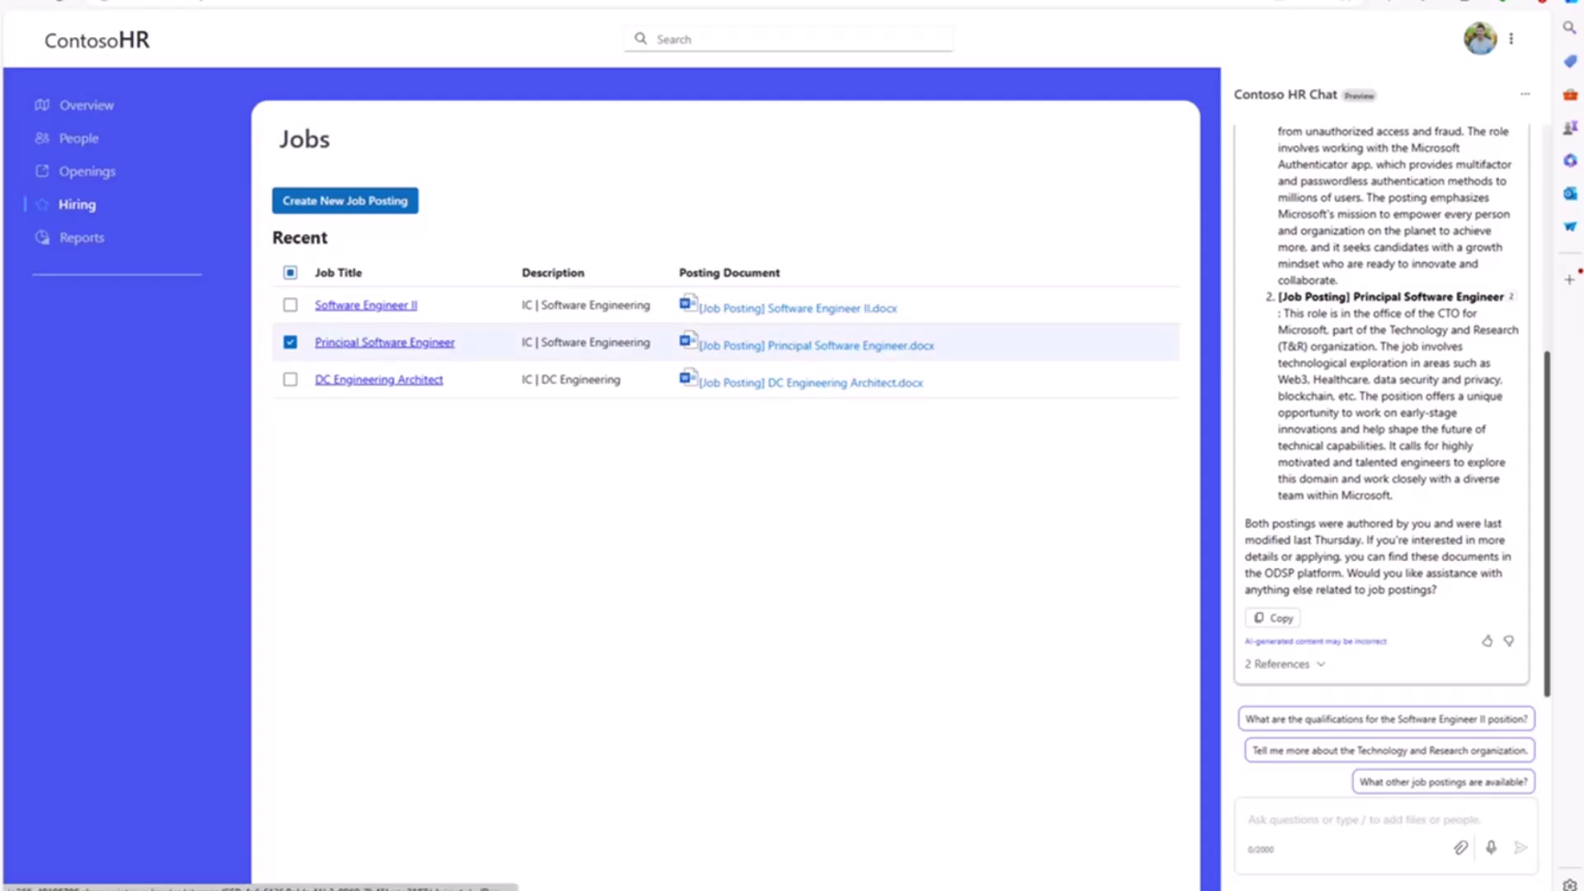
scroll(1392, 513, "up", 4)
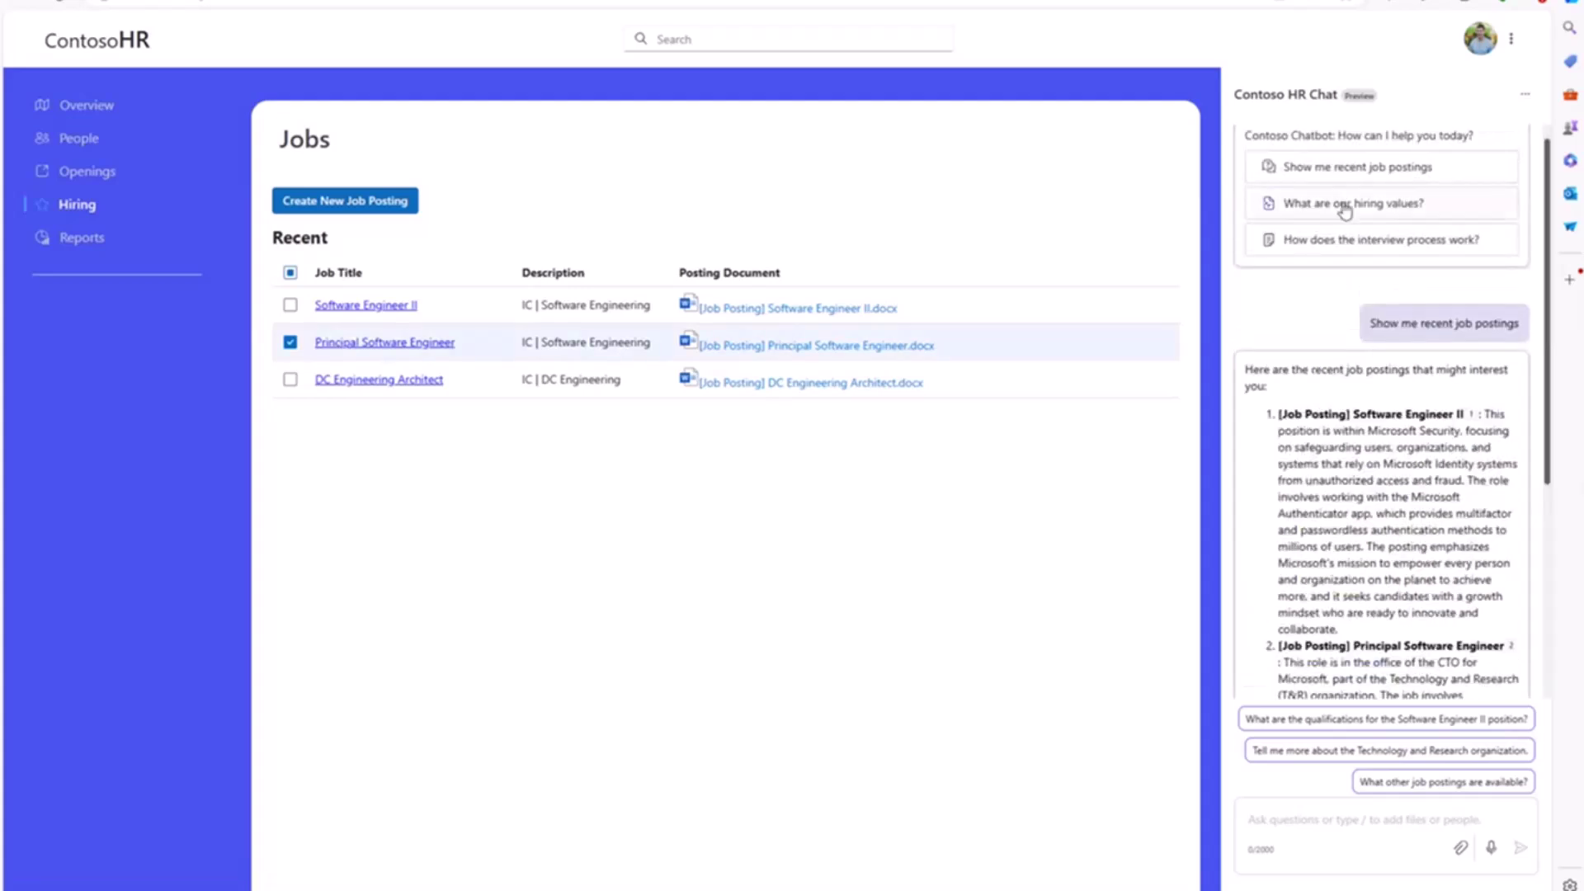
scroll(1386, 513, "down", 3)
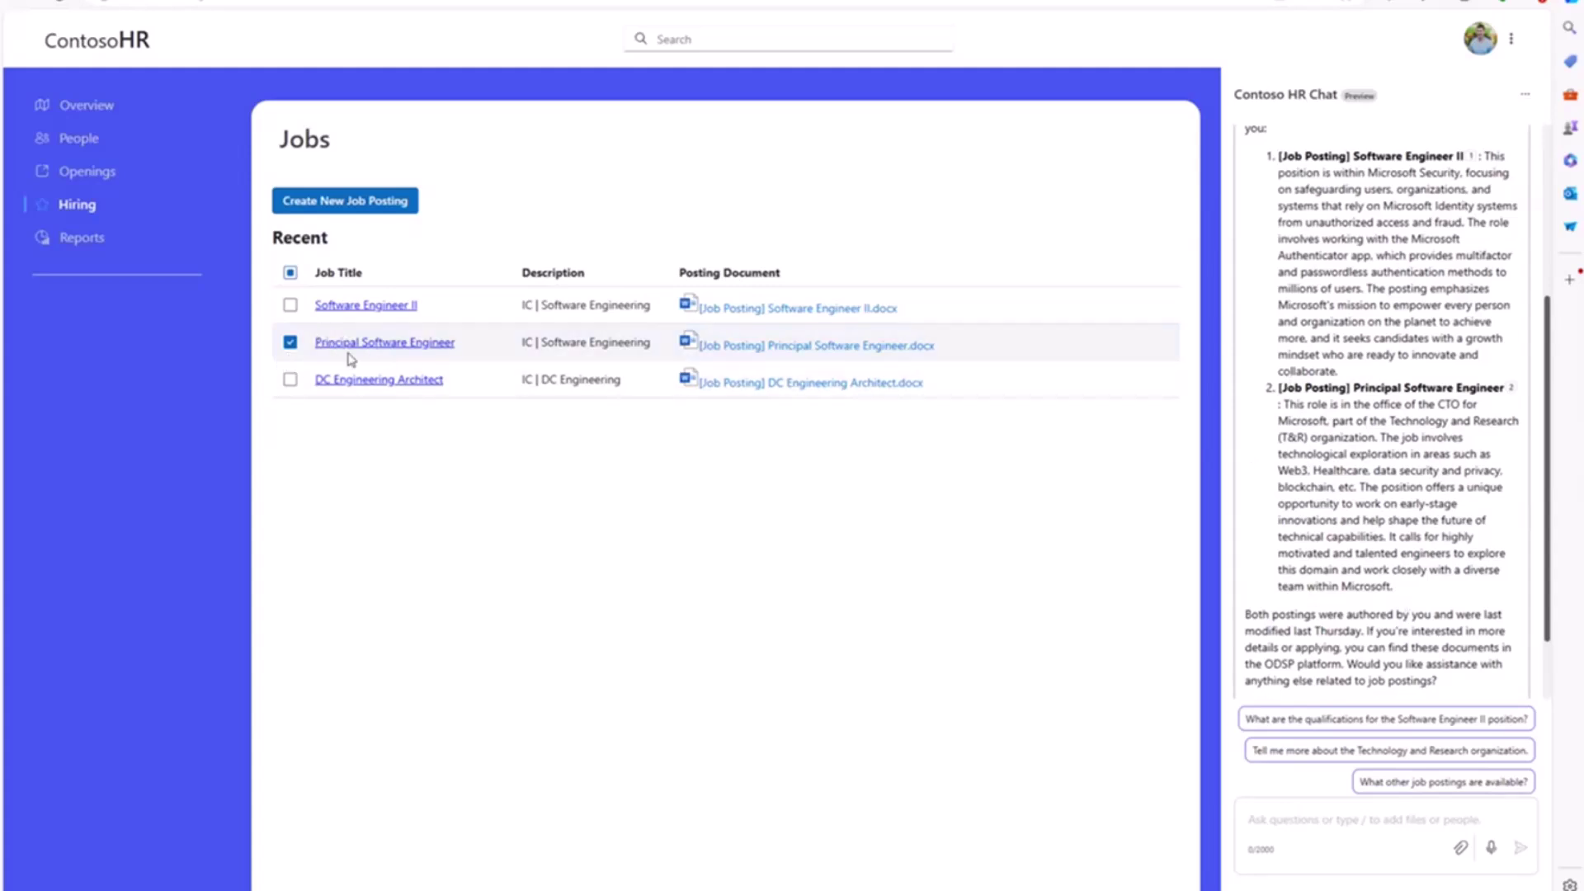
scroll(1331, 428, "down", 1)
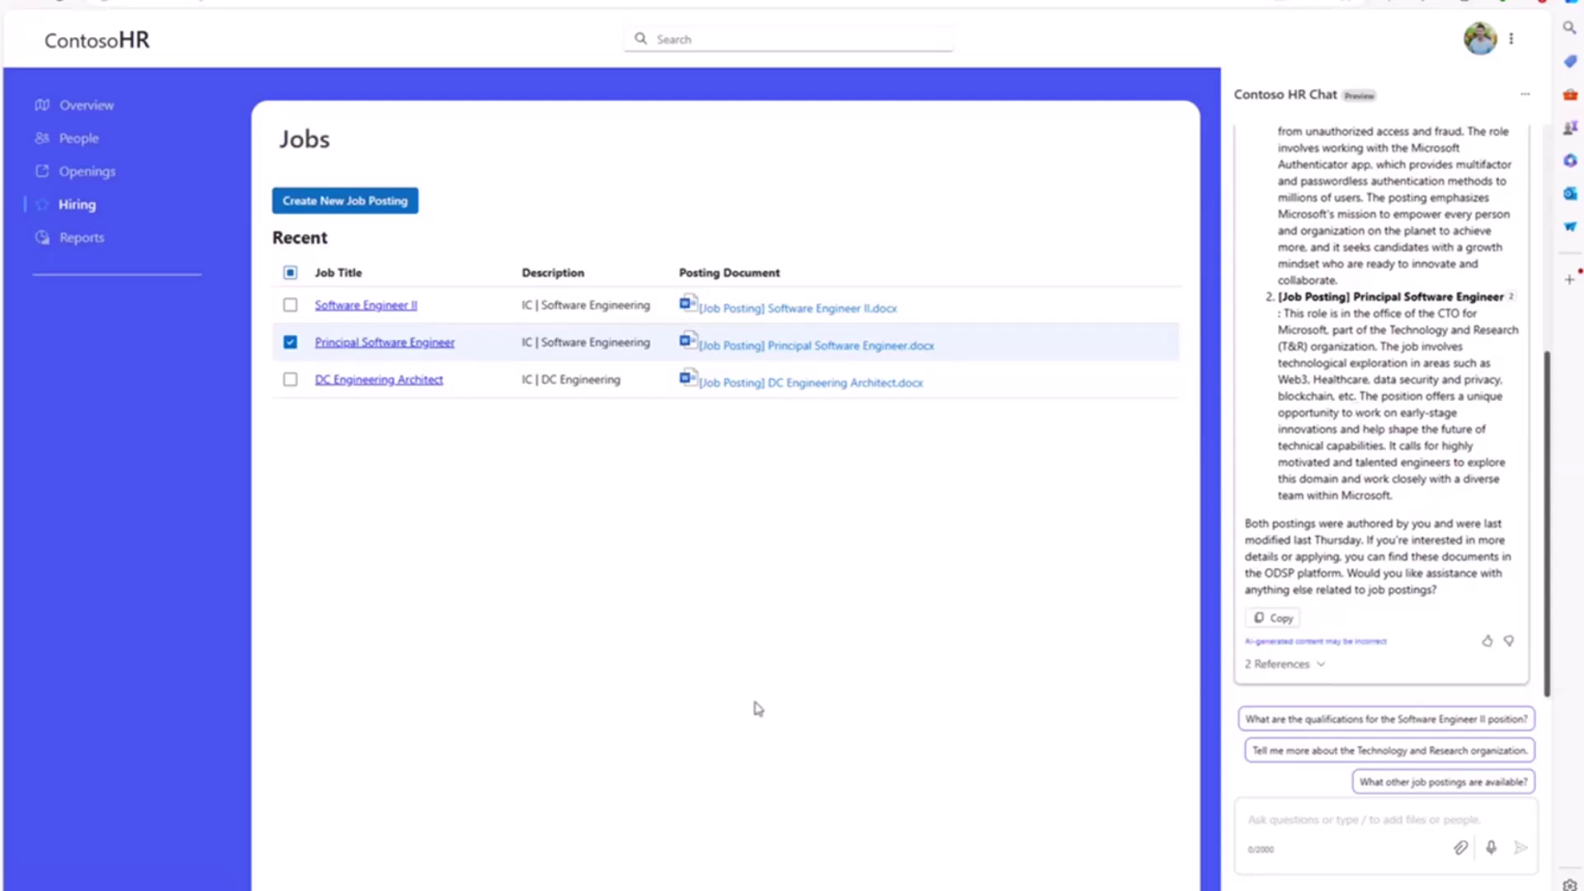
Switch to Visual Studio Code and add an onApiReady function below chatConfig that assigns dataSources to api.dataSources through ChatController.instance.addDataSourceSubscriber
mouse_move(796, 890)
left_click(780, 807)
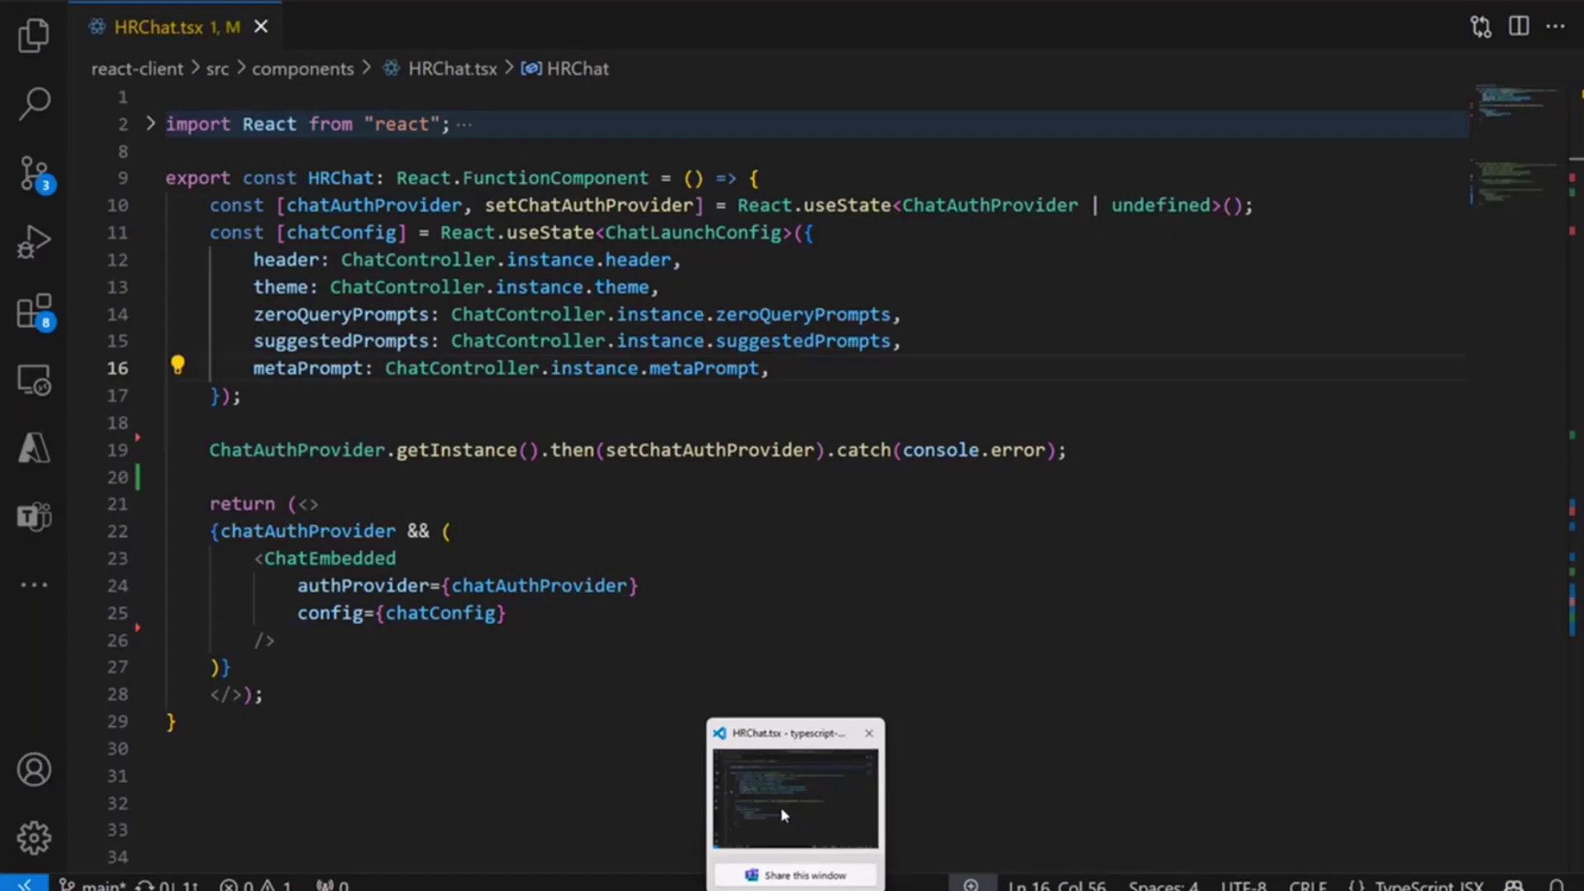
left_click(377, 398)
key("Return")
key("Return")
key("Up")
key("Return")
type("const ap")
key("BackSpace")
key("BackSpace")
key("Tab")
key("Return")
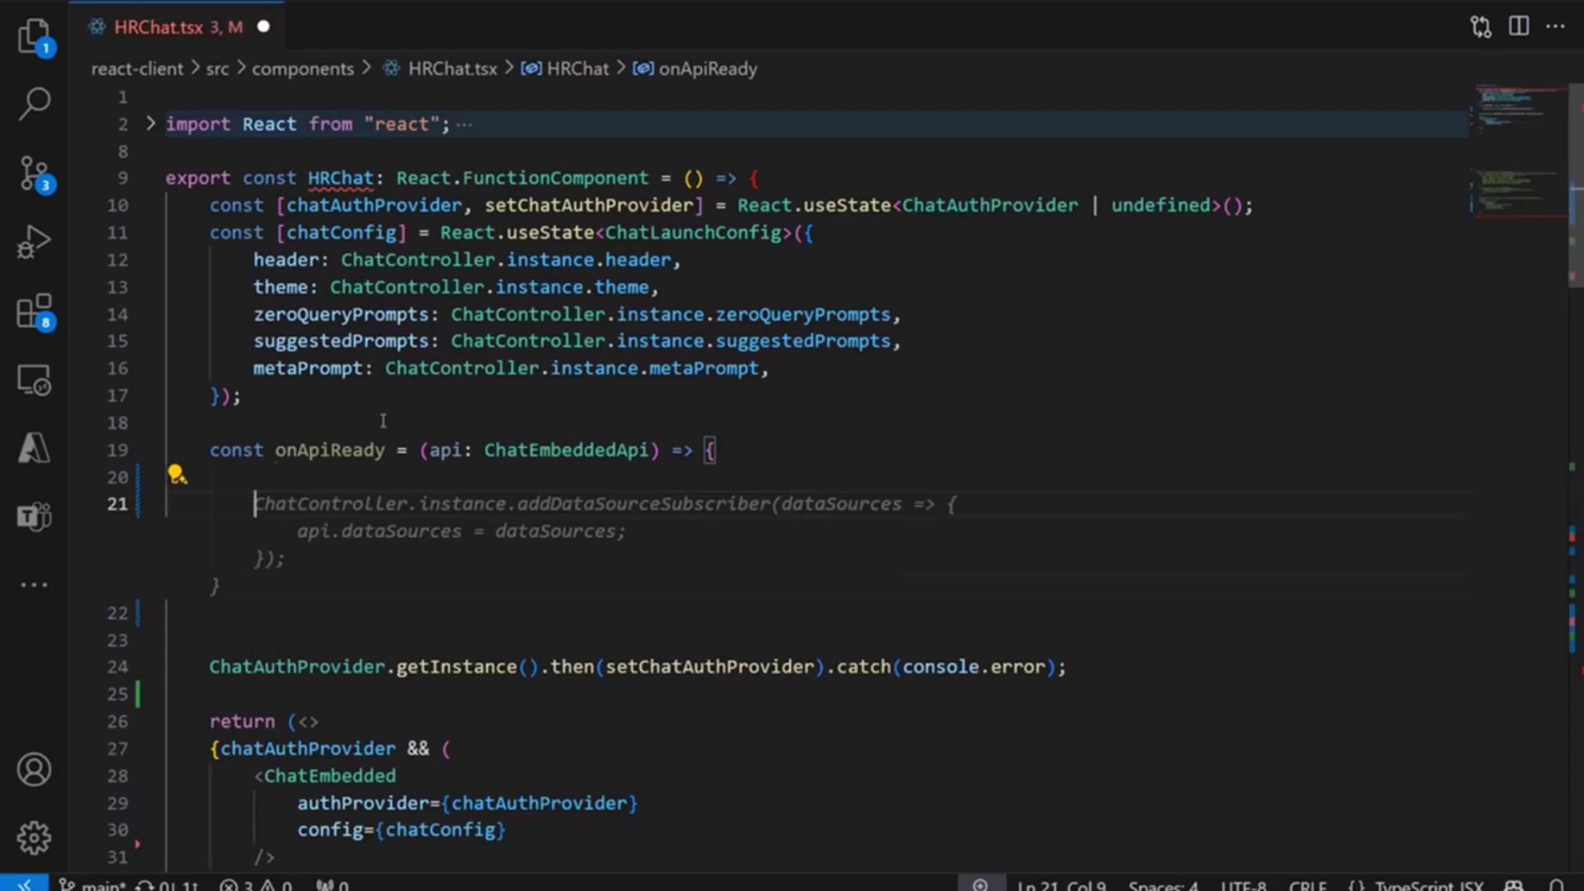
key("Tab")
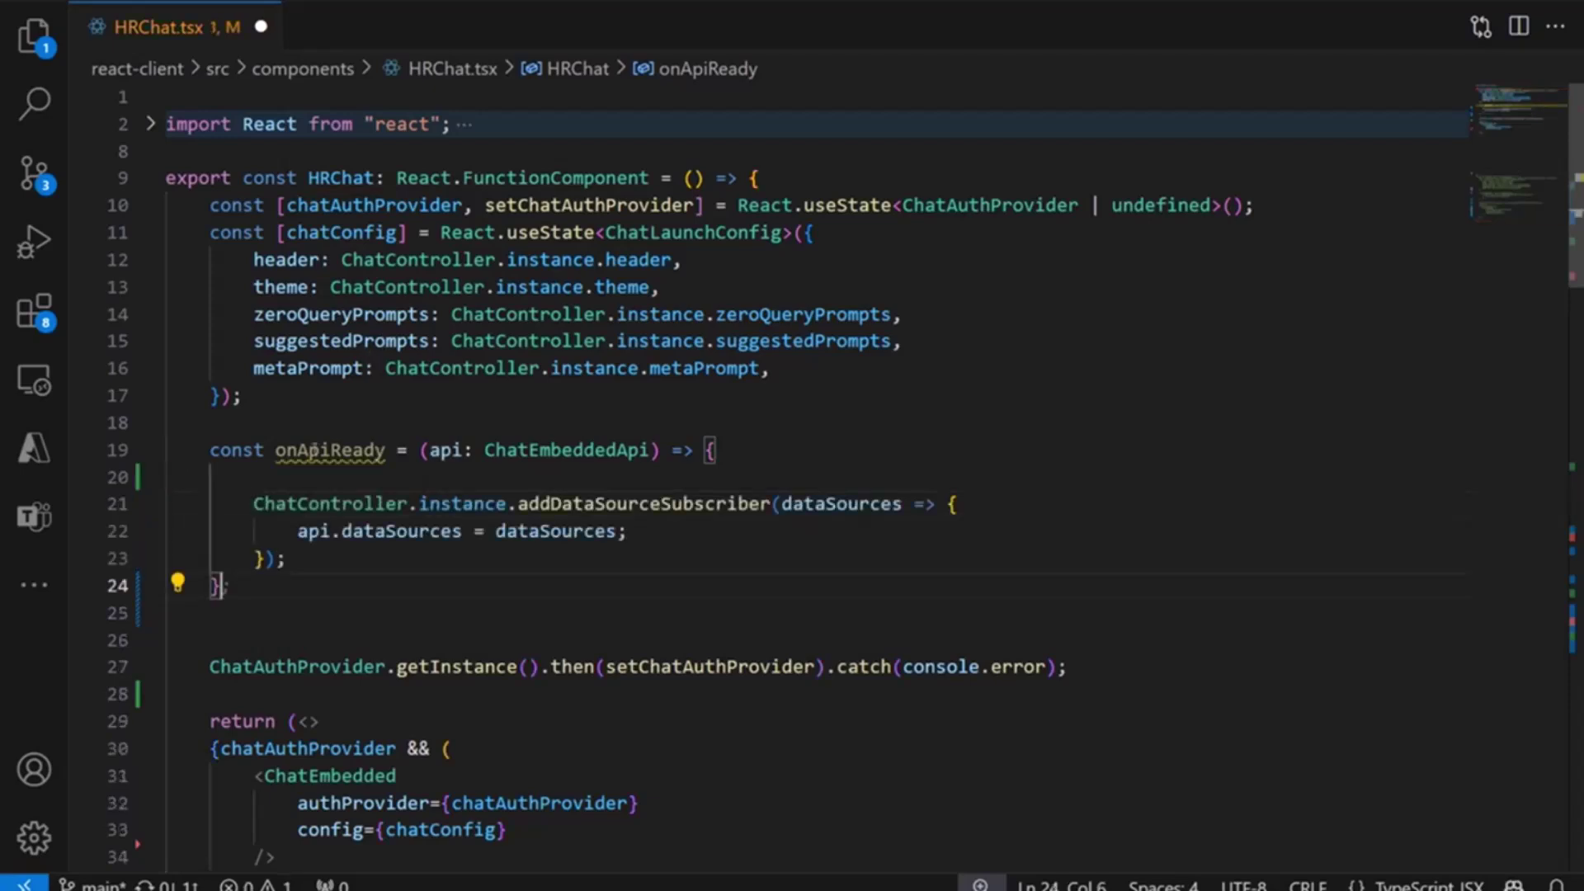
Inspect the declarations of onApiReady and its api parameter in the new function
mouse_move(315, 450)
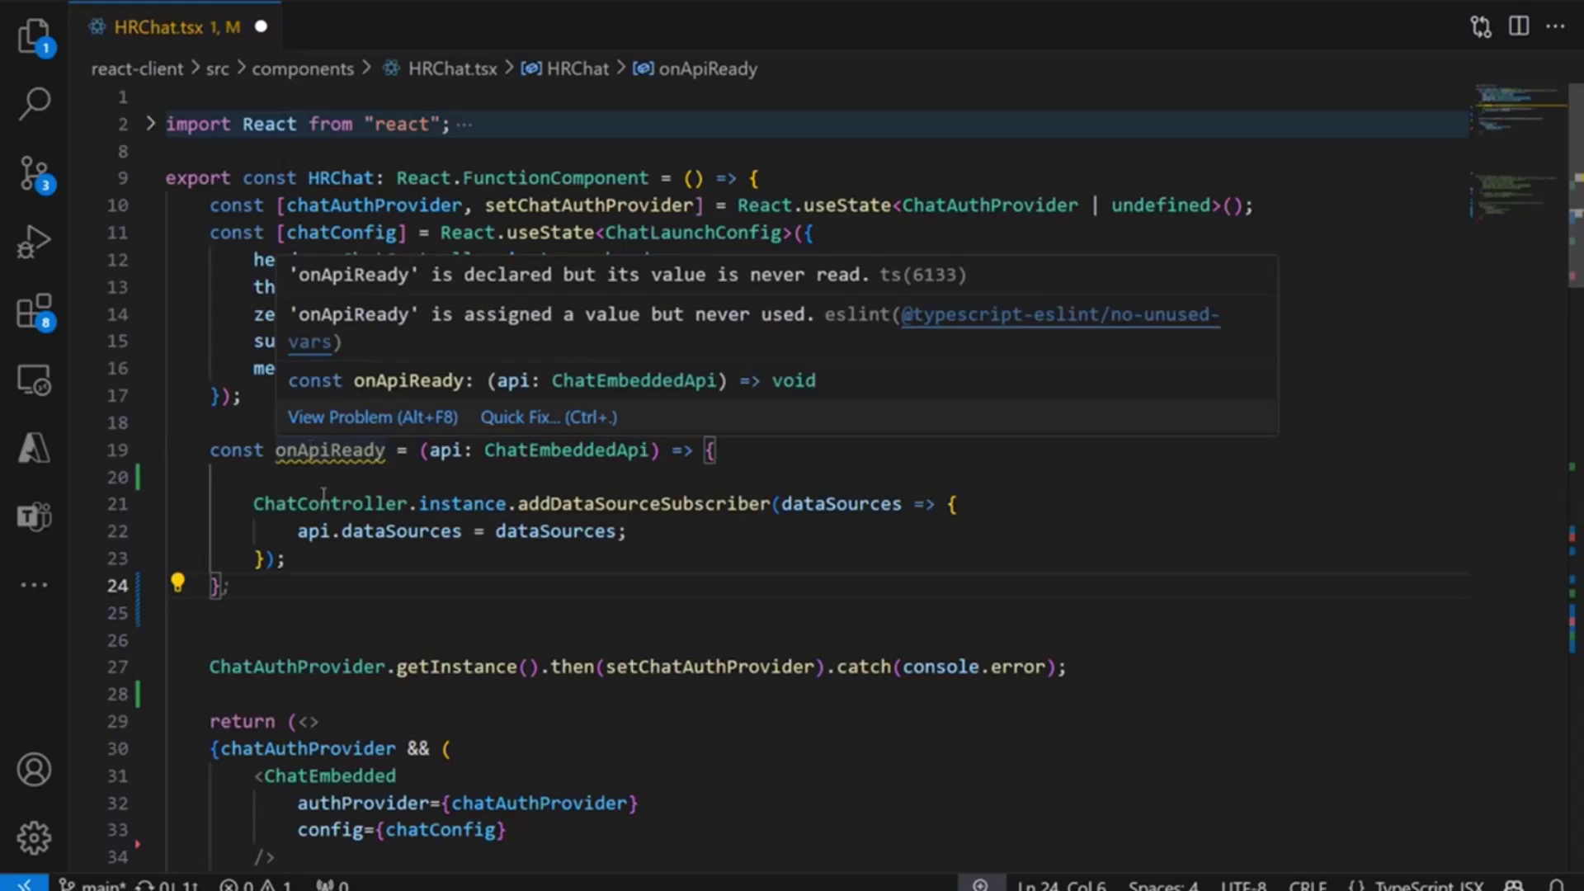
mouse_move(309, 500)
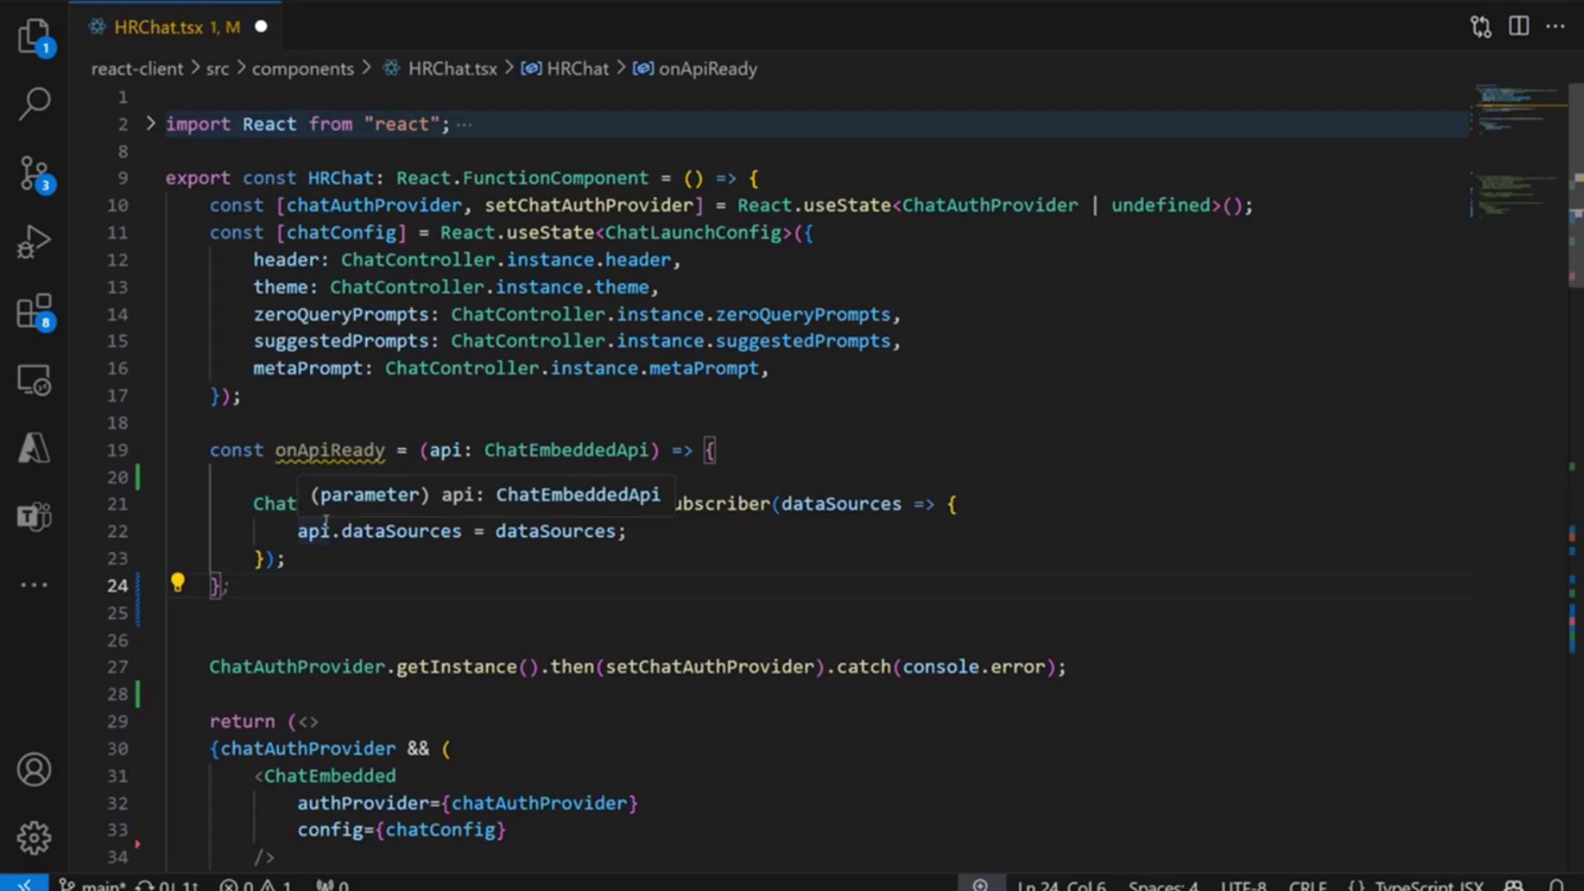
left_click(294, 475)
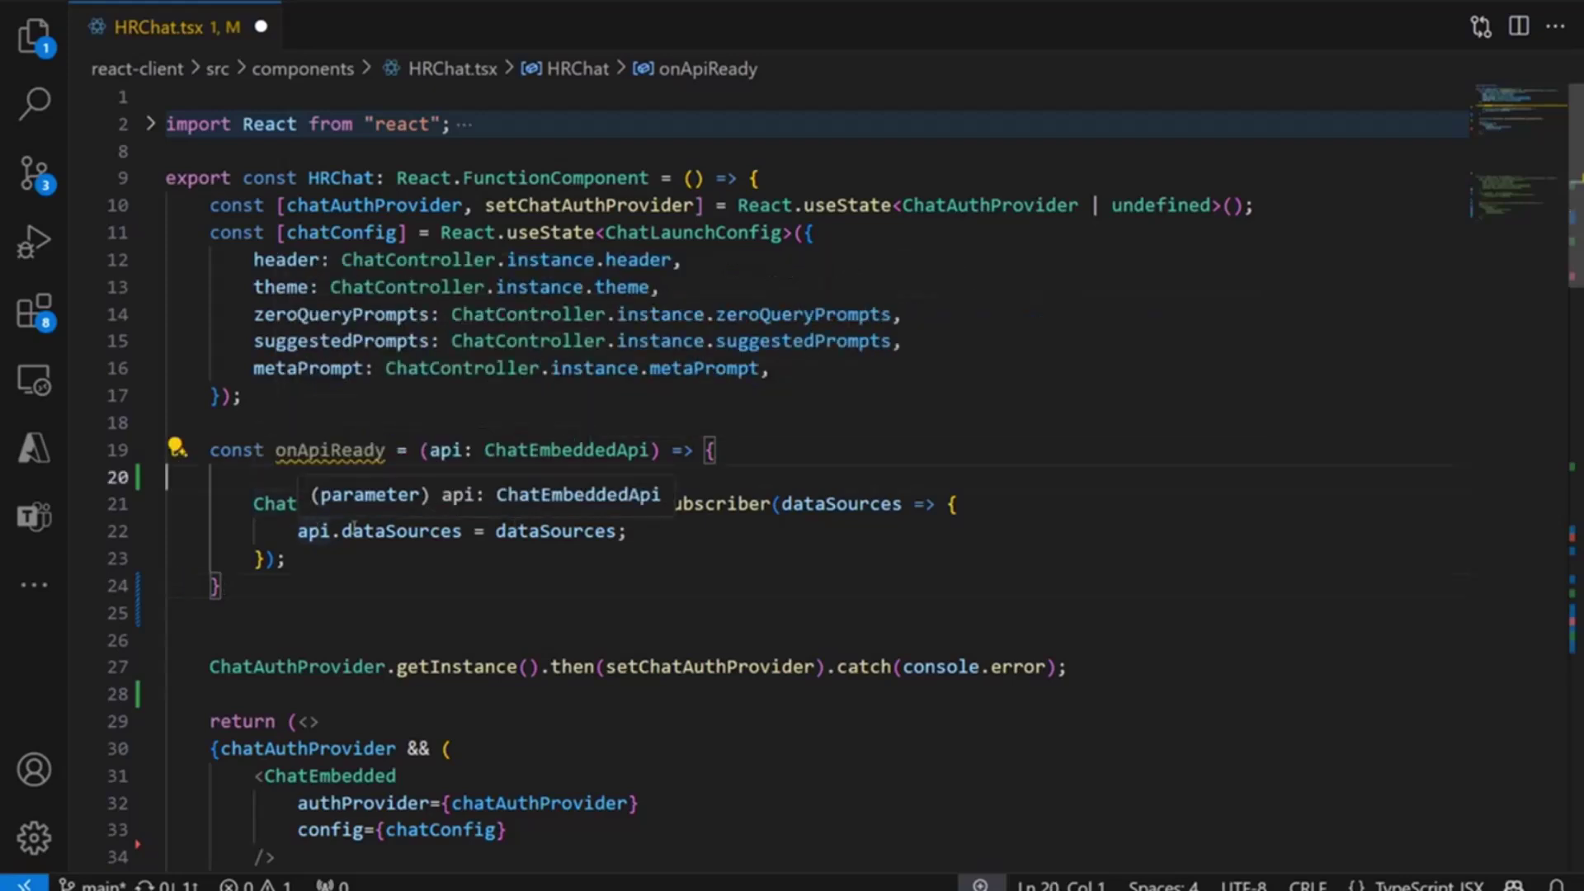
Examine the dataSources references in the api.dataSources assignment inside the addDataSourceSubscriber callback
double_click(375, 531)
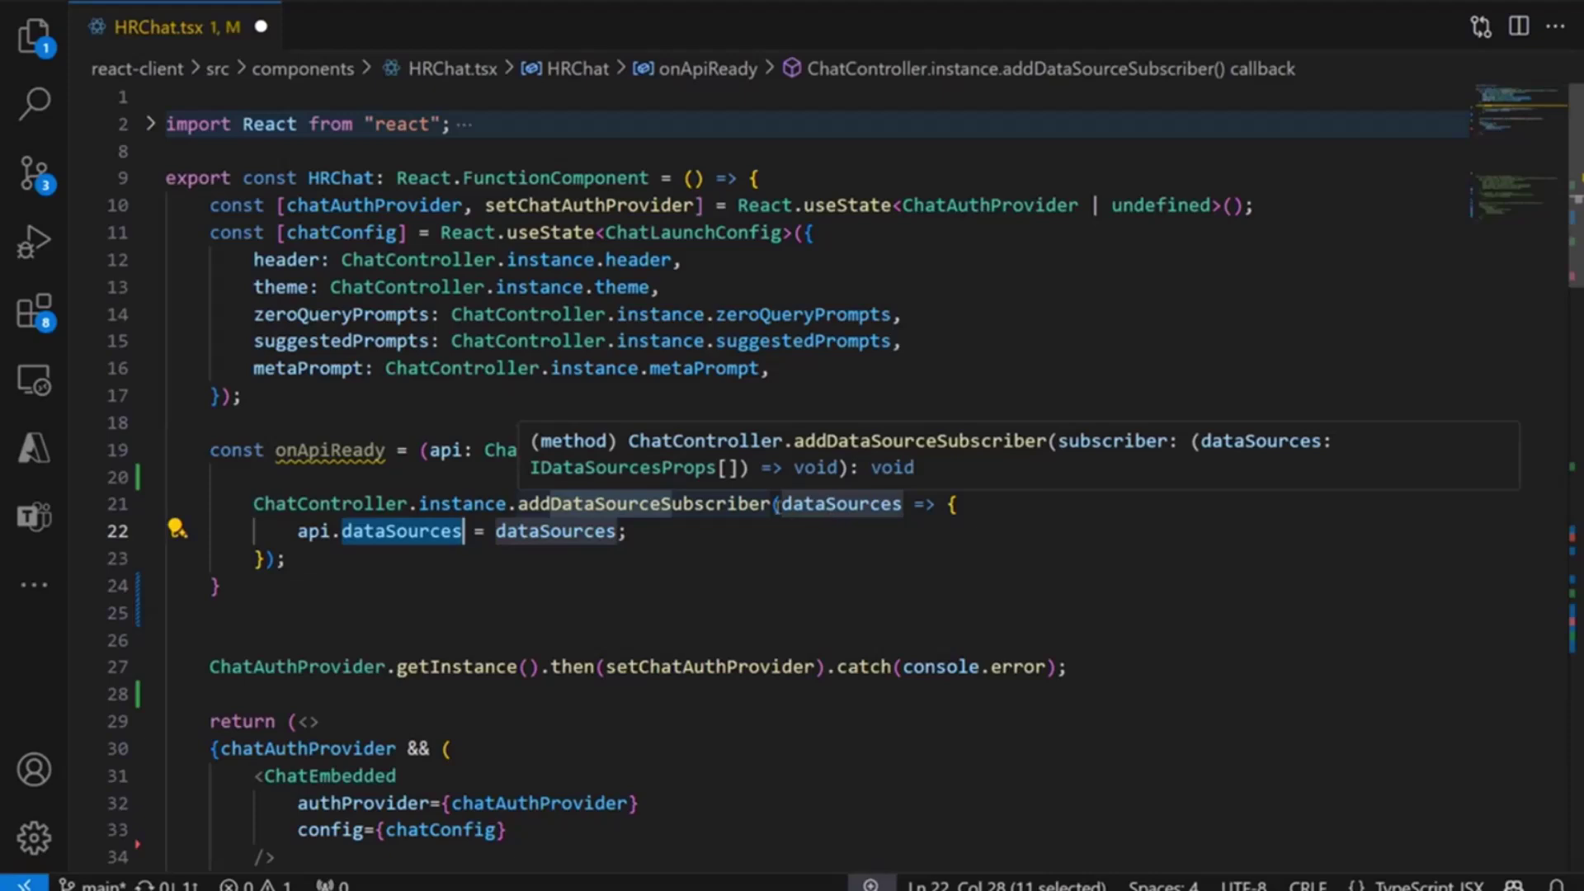
double_click(557, 531)
scroll(429, 525, "down", 2)
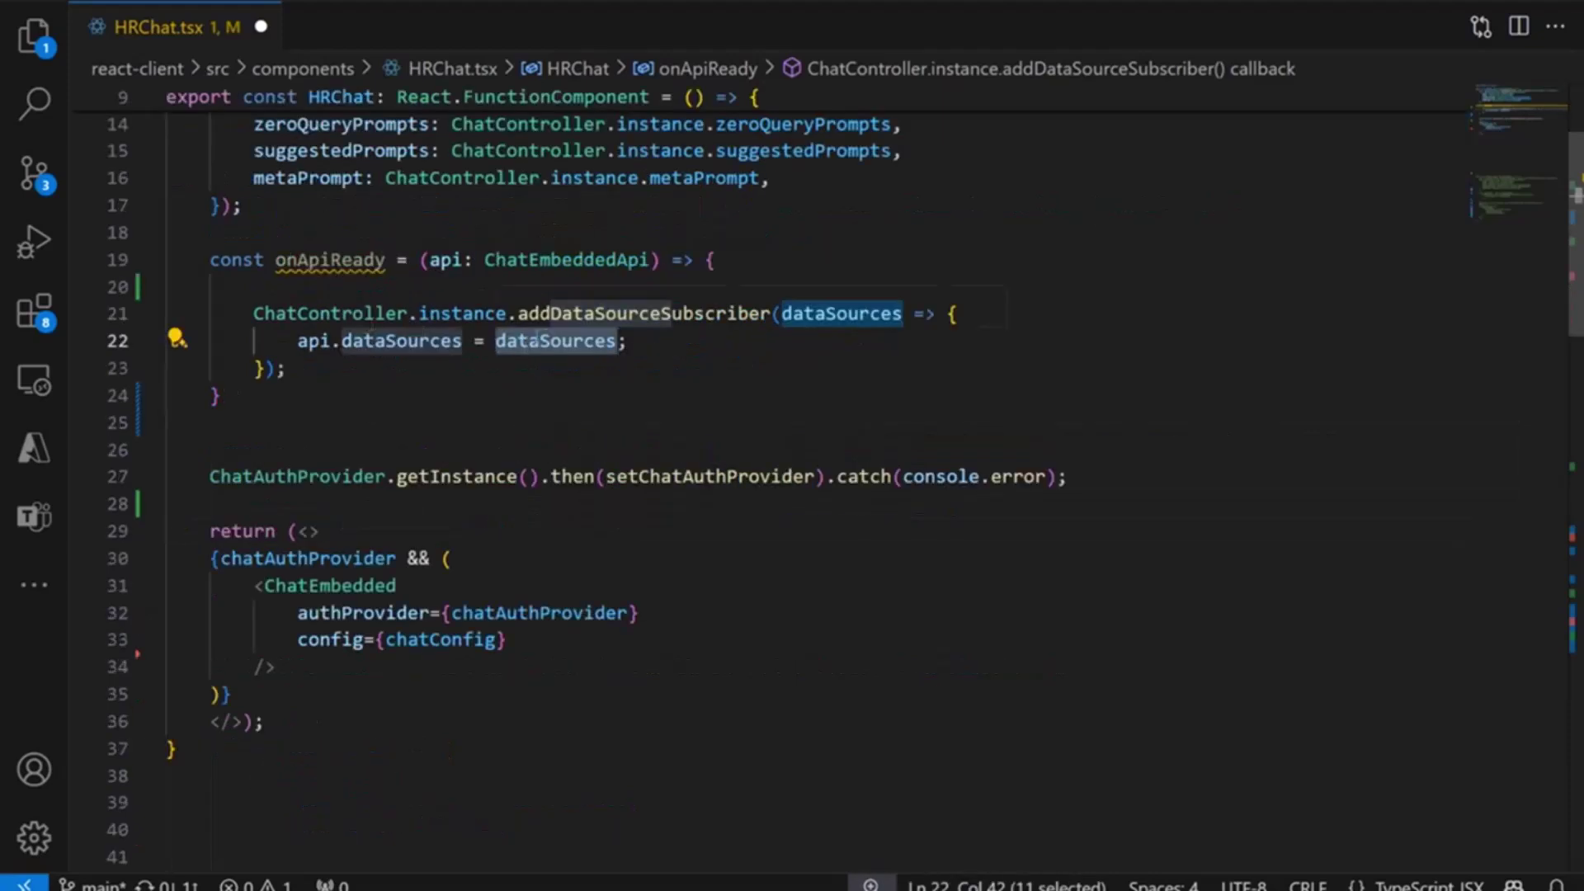
left_click(392, 340)
double_click(392, 340)
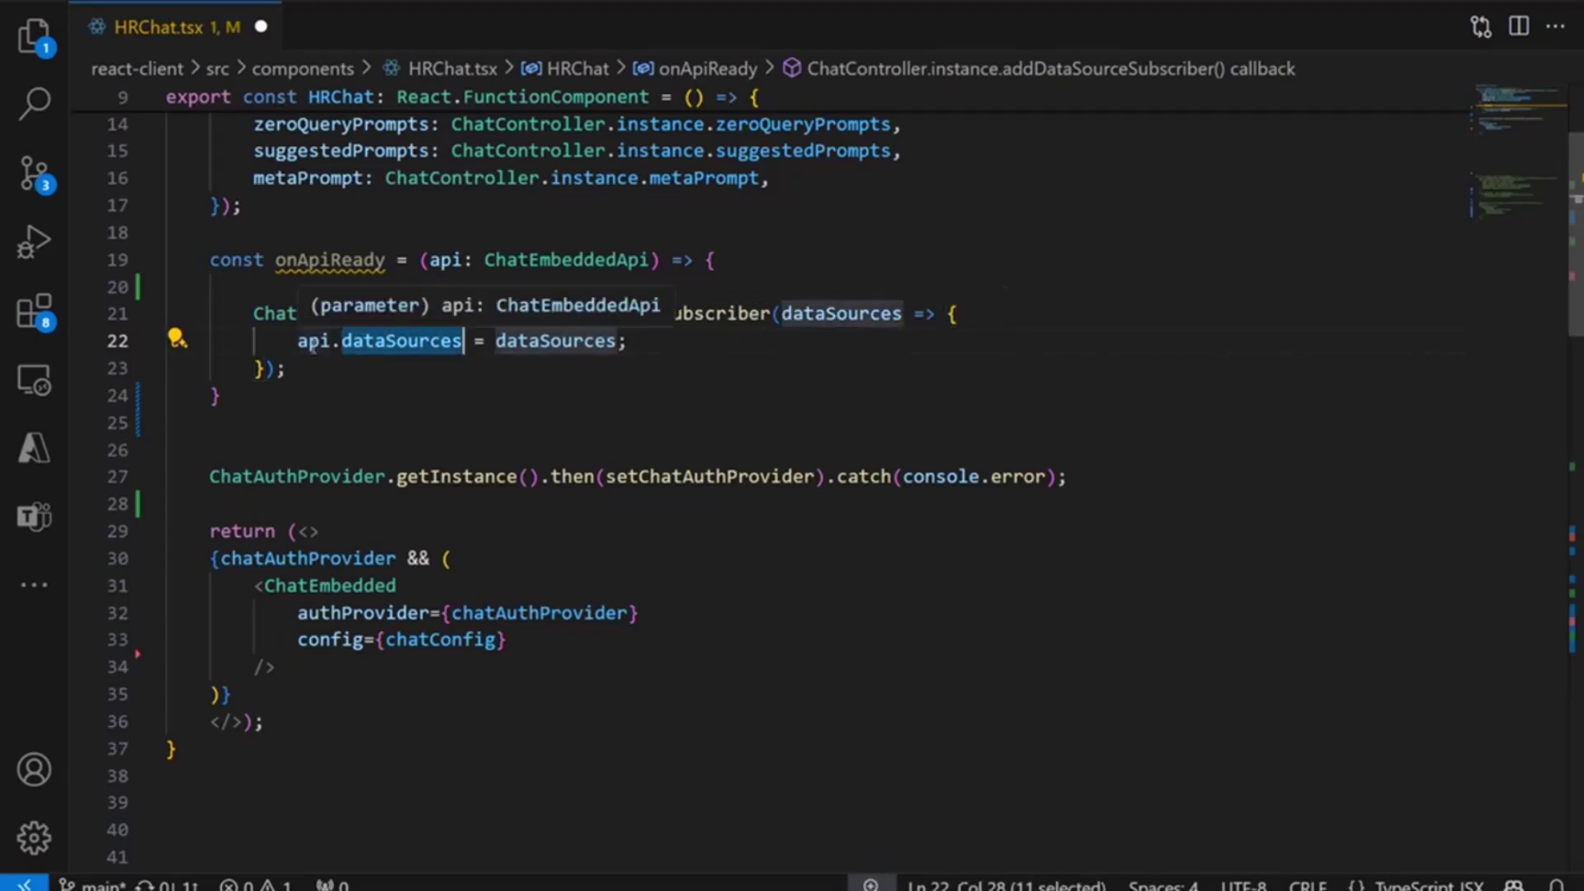
Add the onApiReady={onApiReady} prop below config on the ChatEmbedded component and save HRChat.tsx
left_click(576, 635)
key("Return")
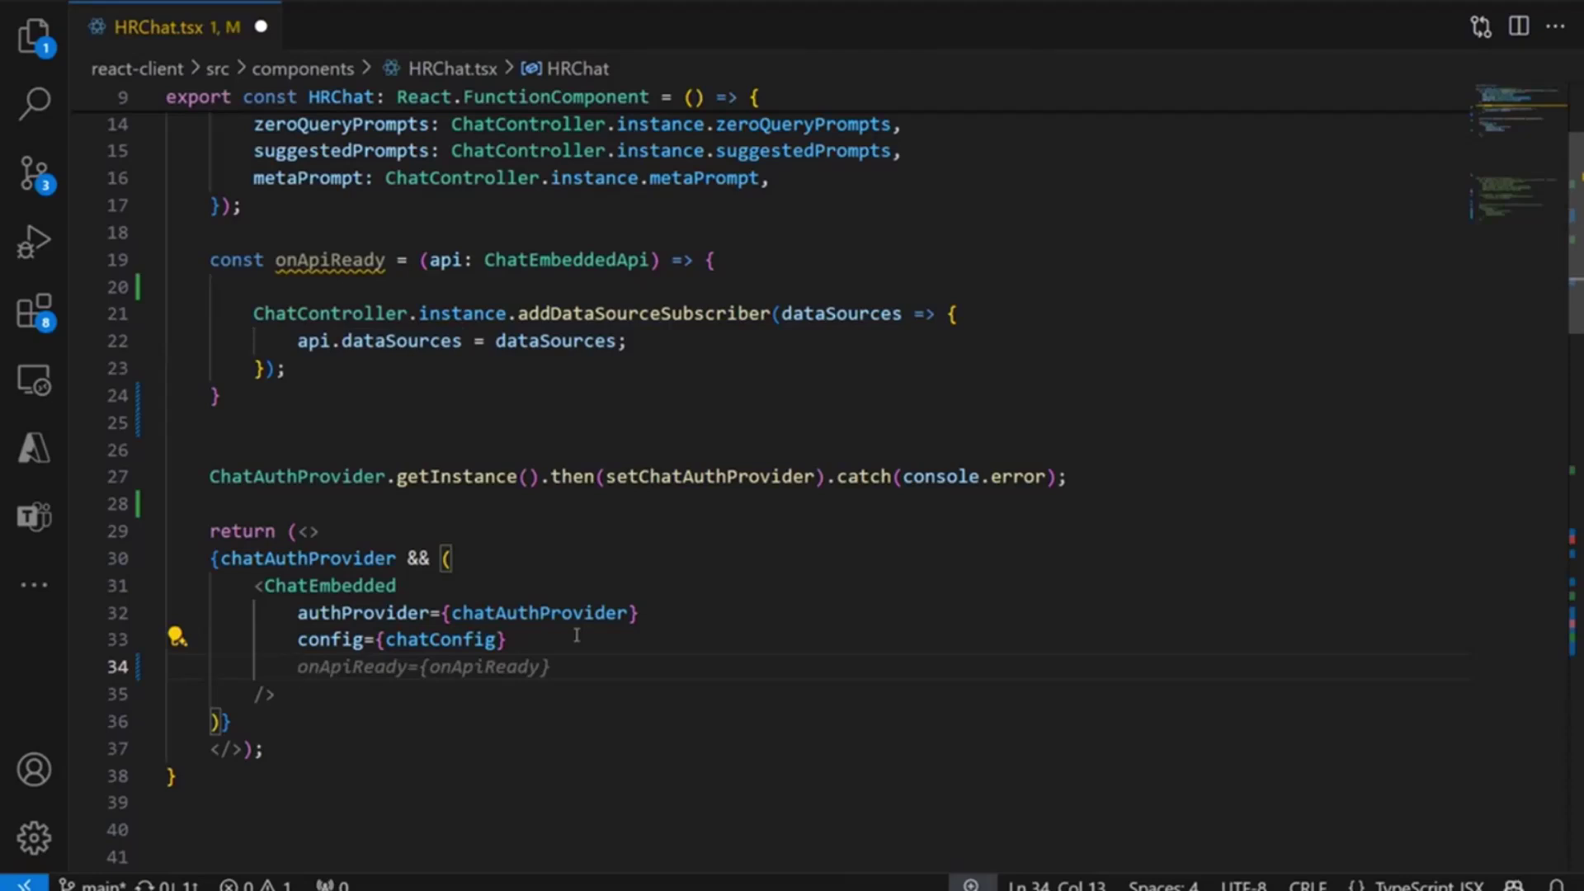
key("Tab")
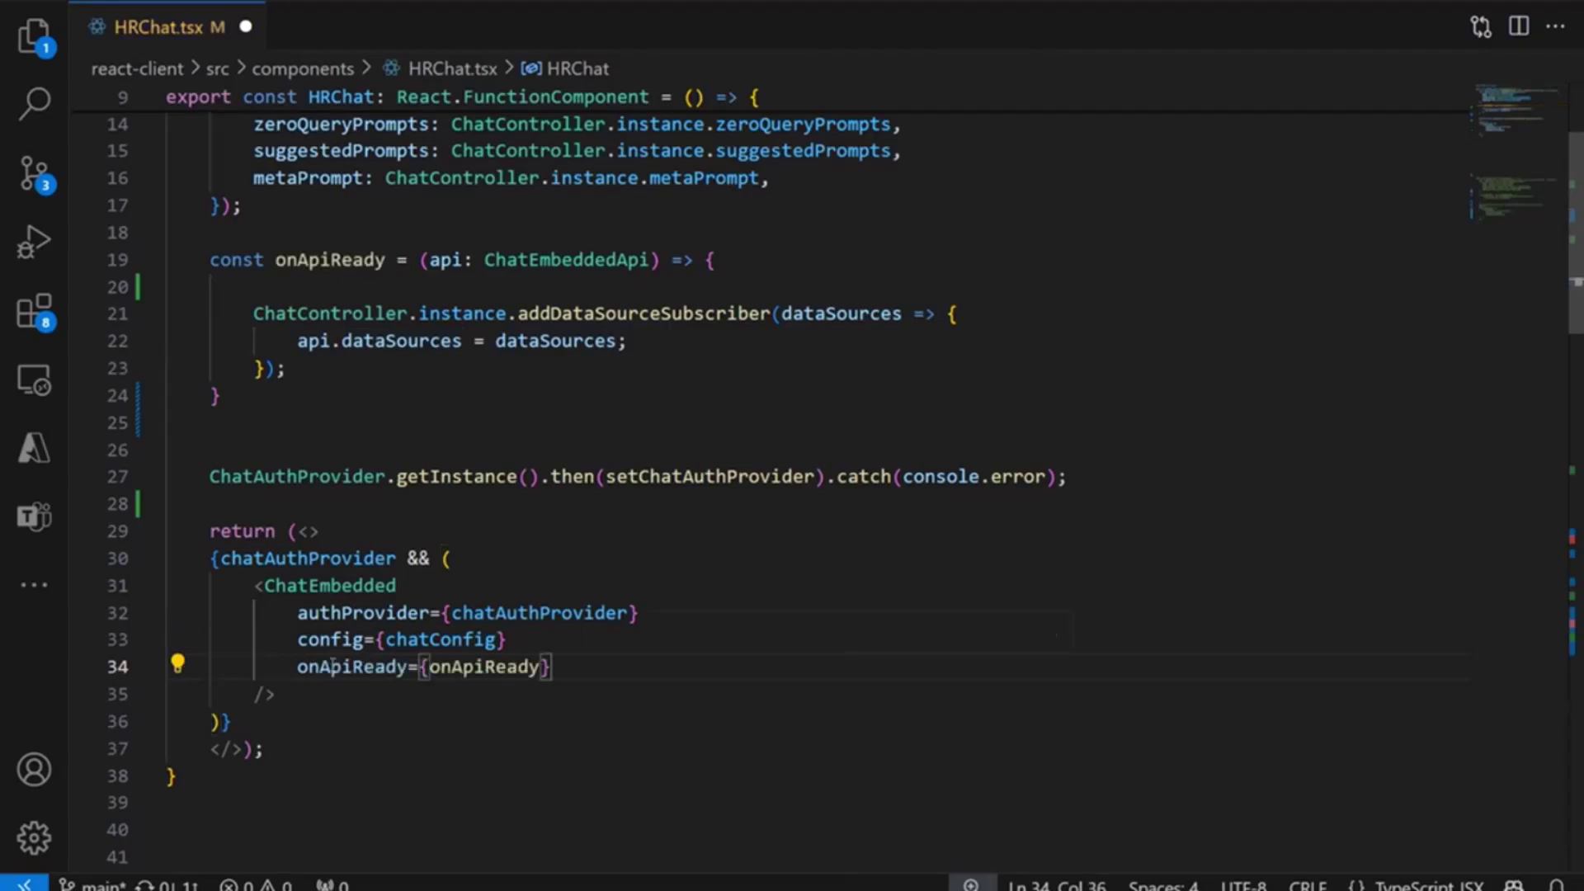
double_click(484, 667)
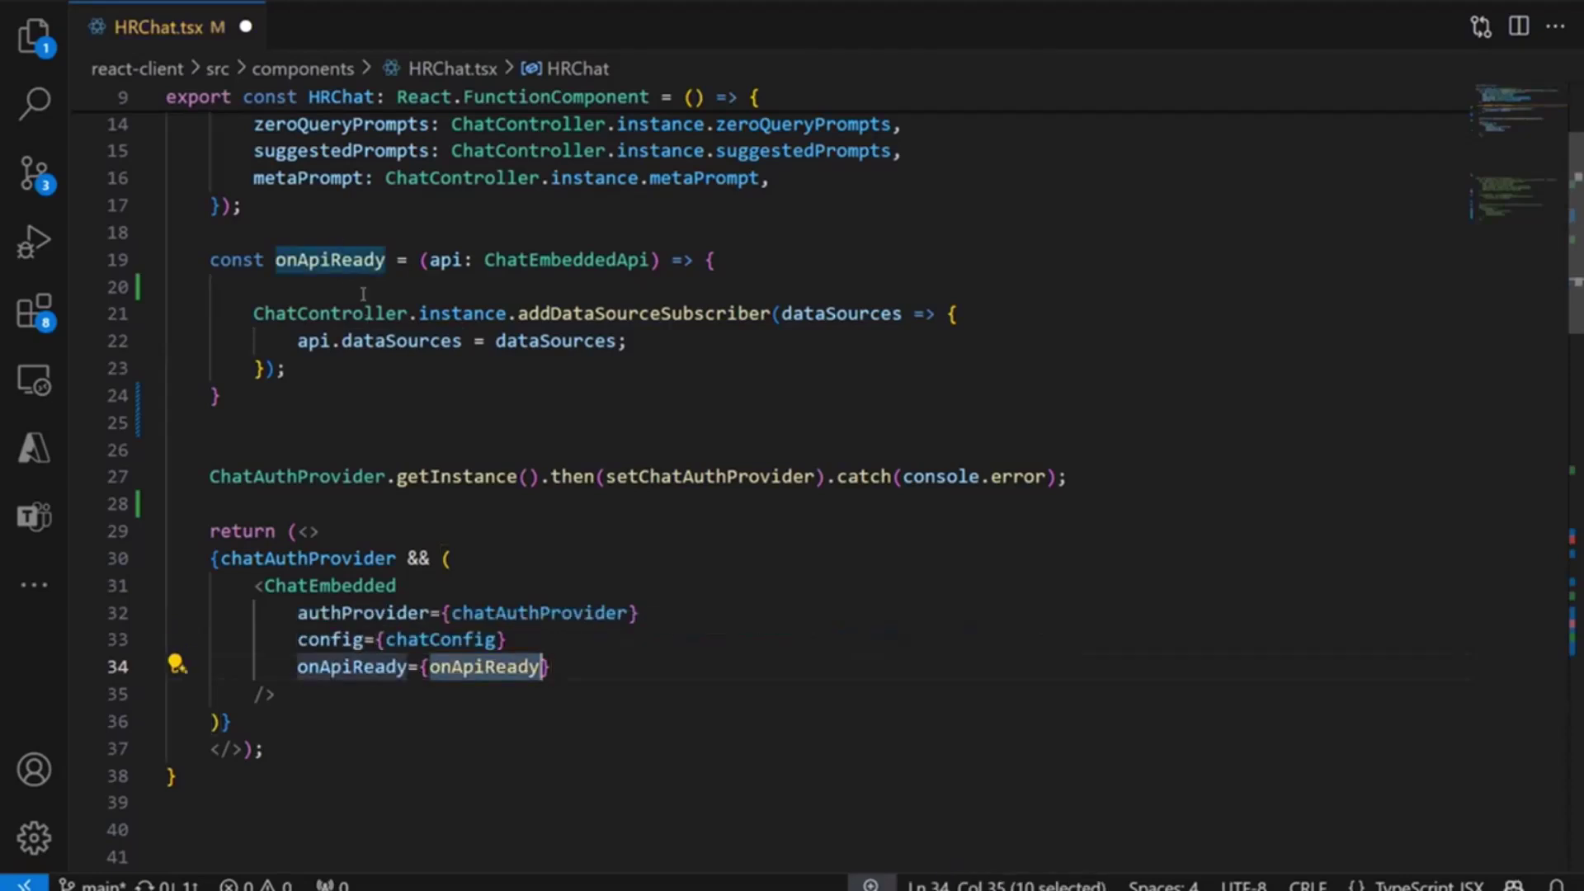
key("ctrl+s")
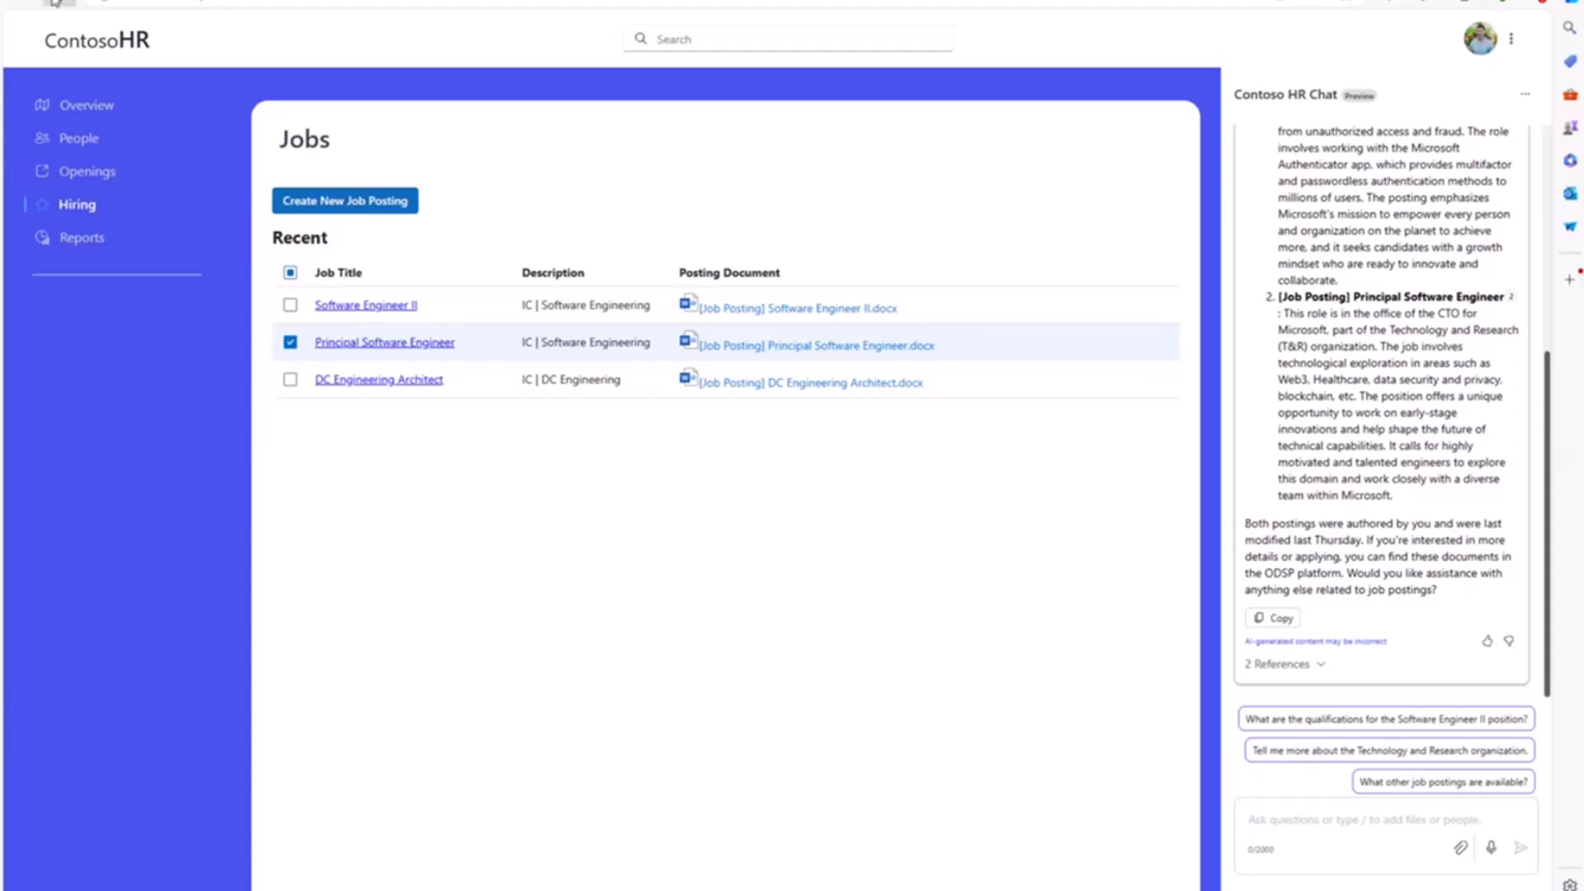
Switch to the ContosoHR site, reload it, and send "Show me recent job postings" with the Principal Software Engineer row selected
key("F5")
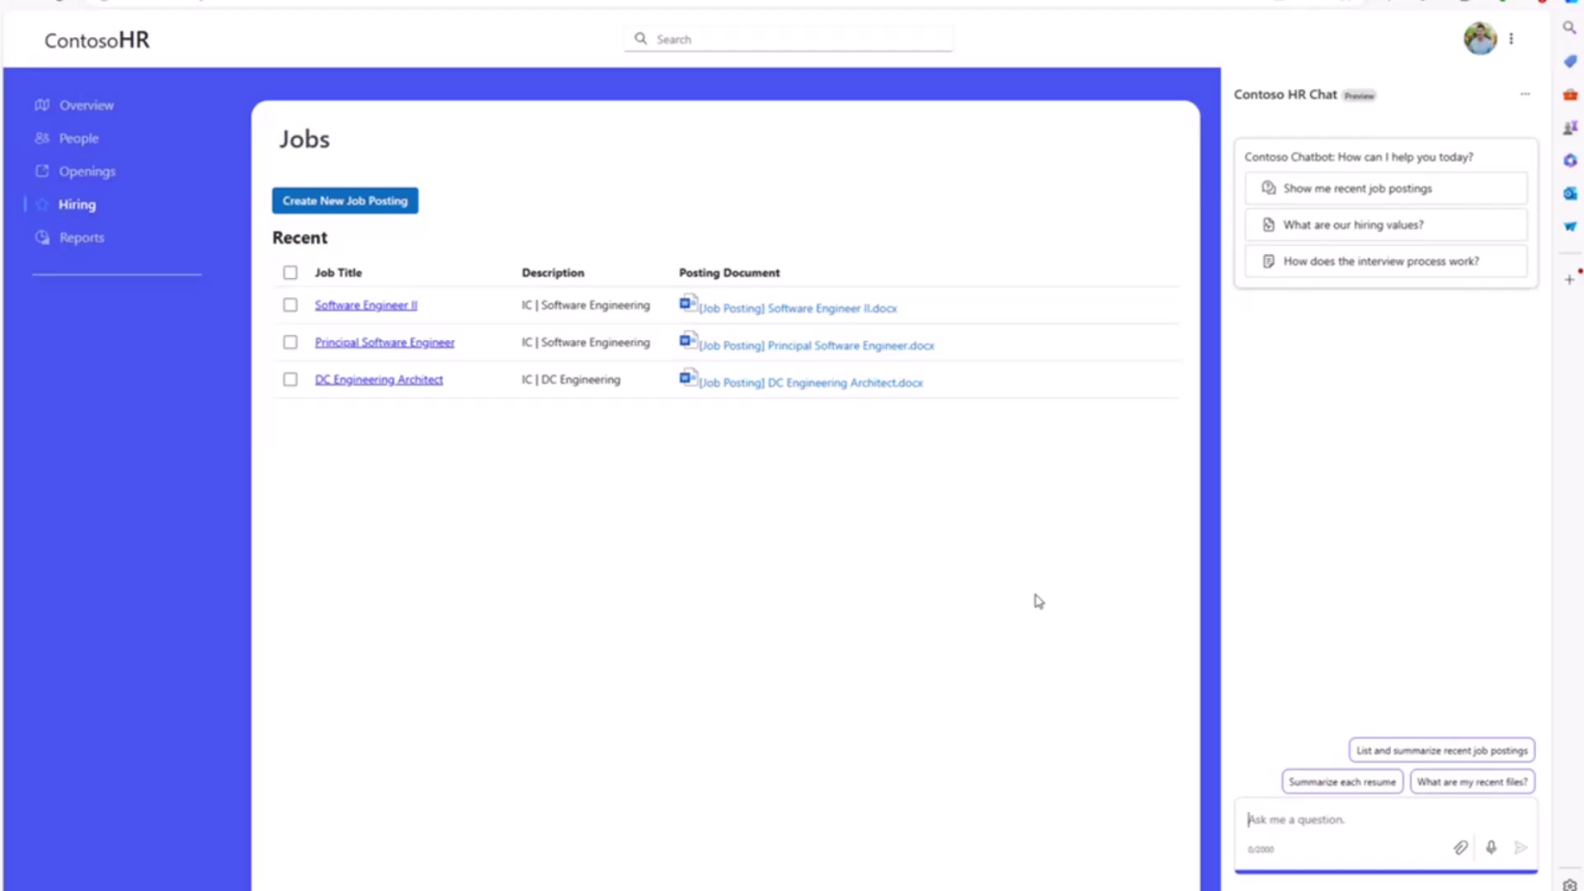
left_click(290, 343)
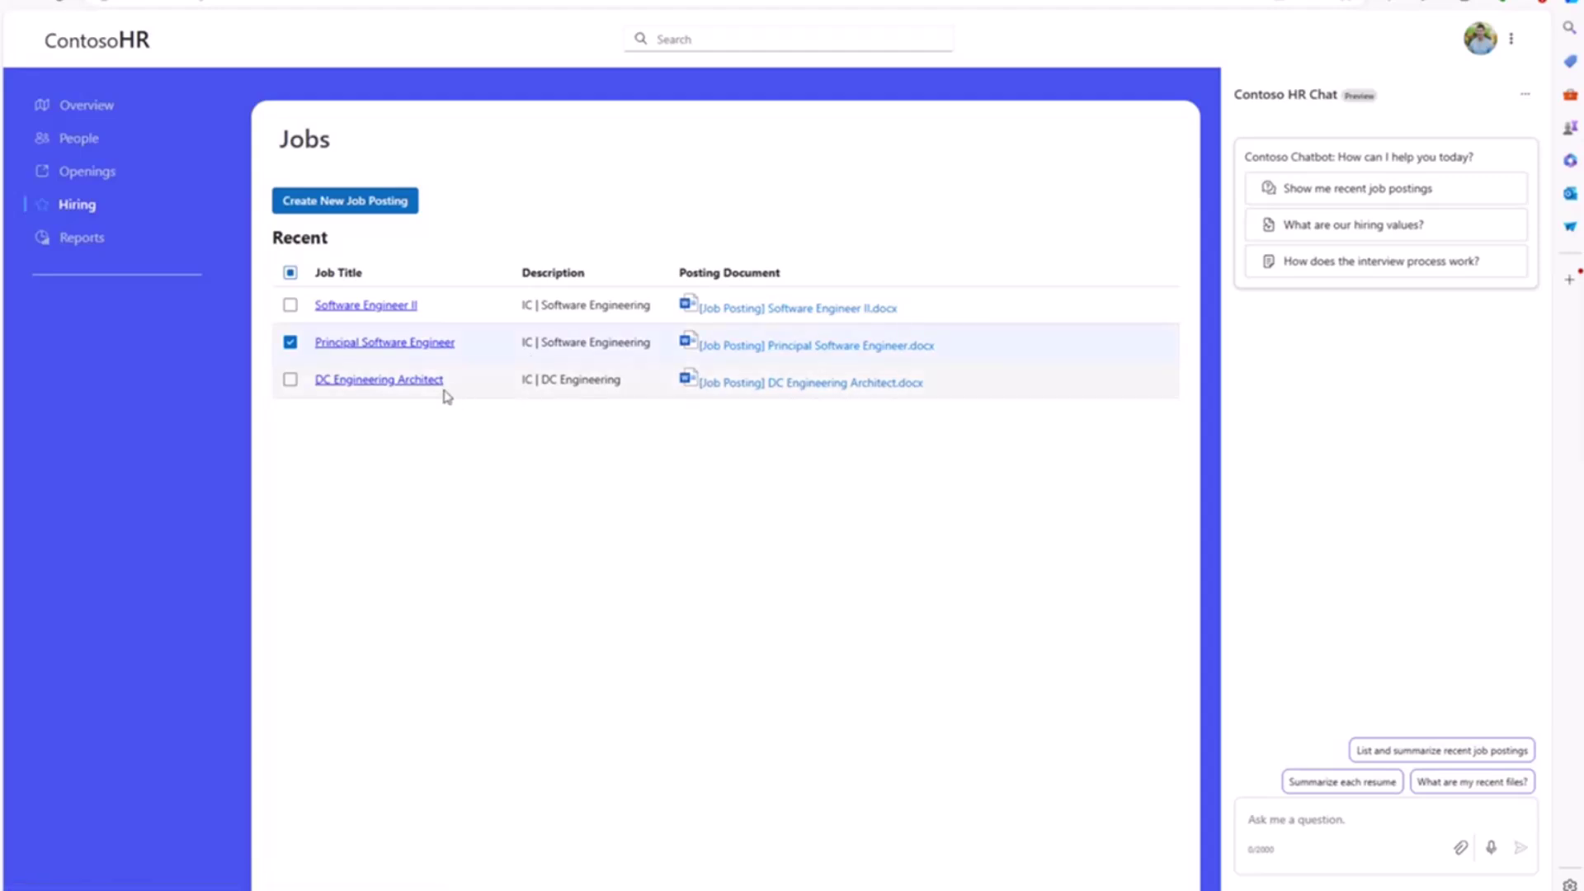
left_click(1421, 186)
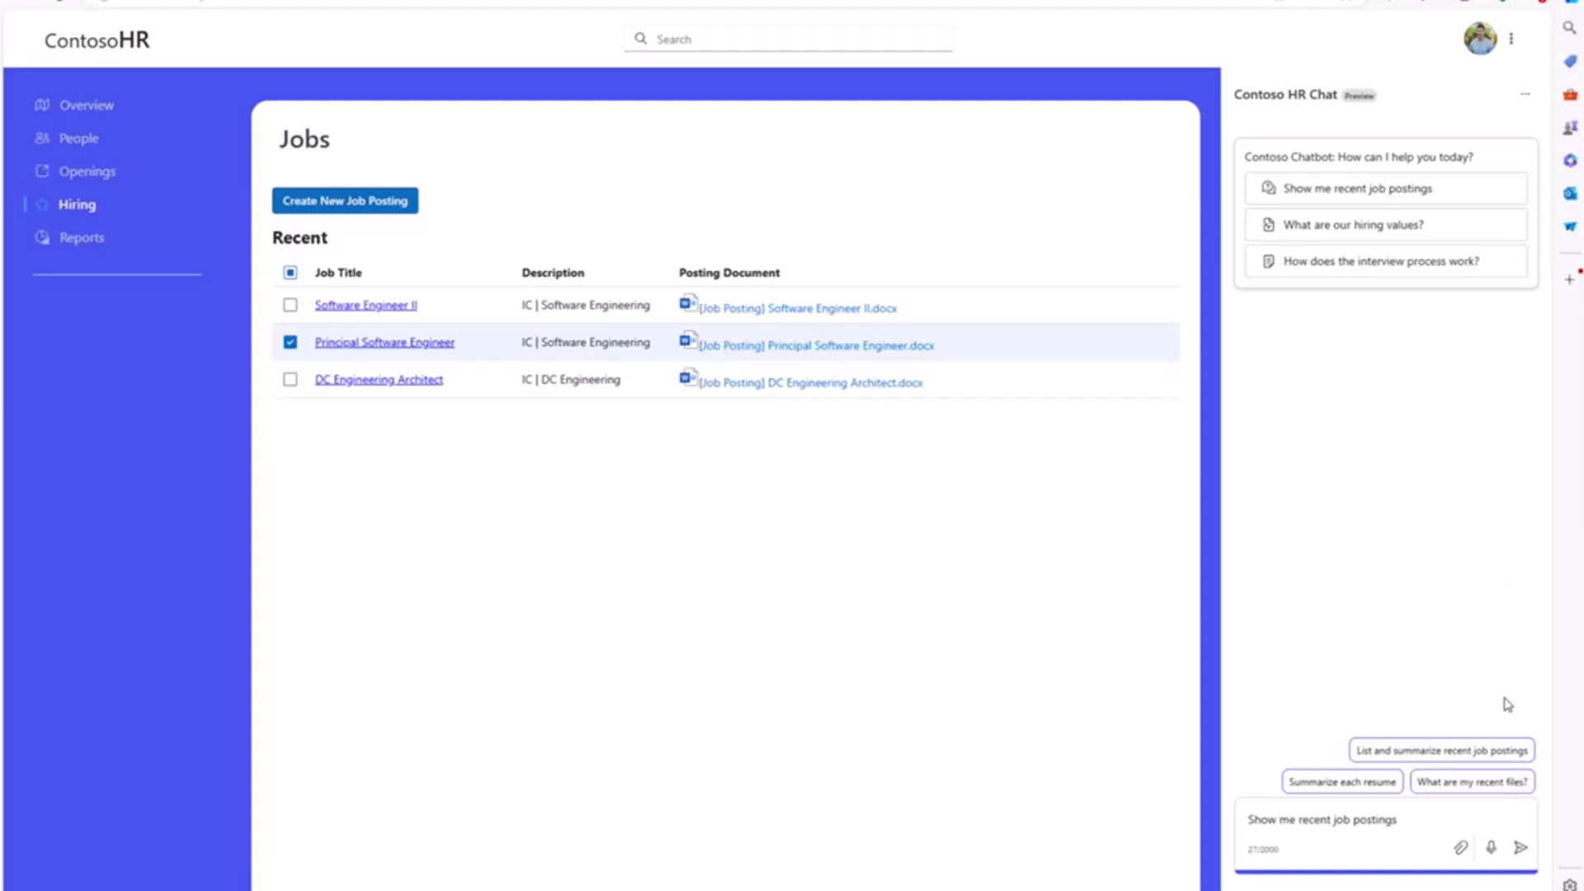
left_click(1521, 850)
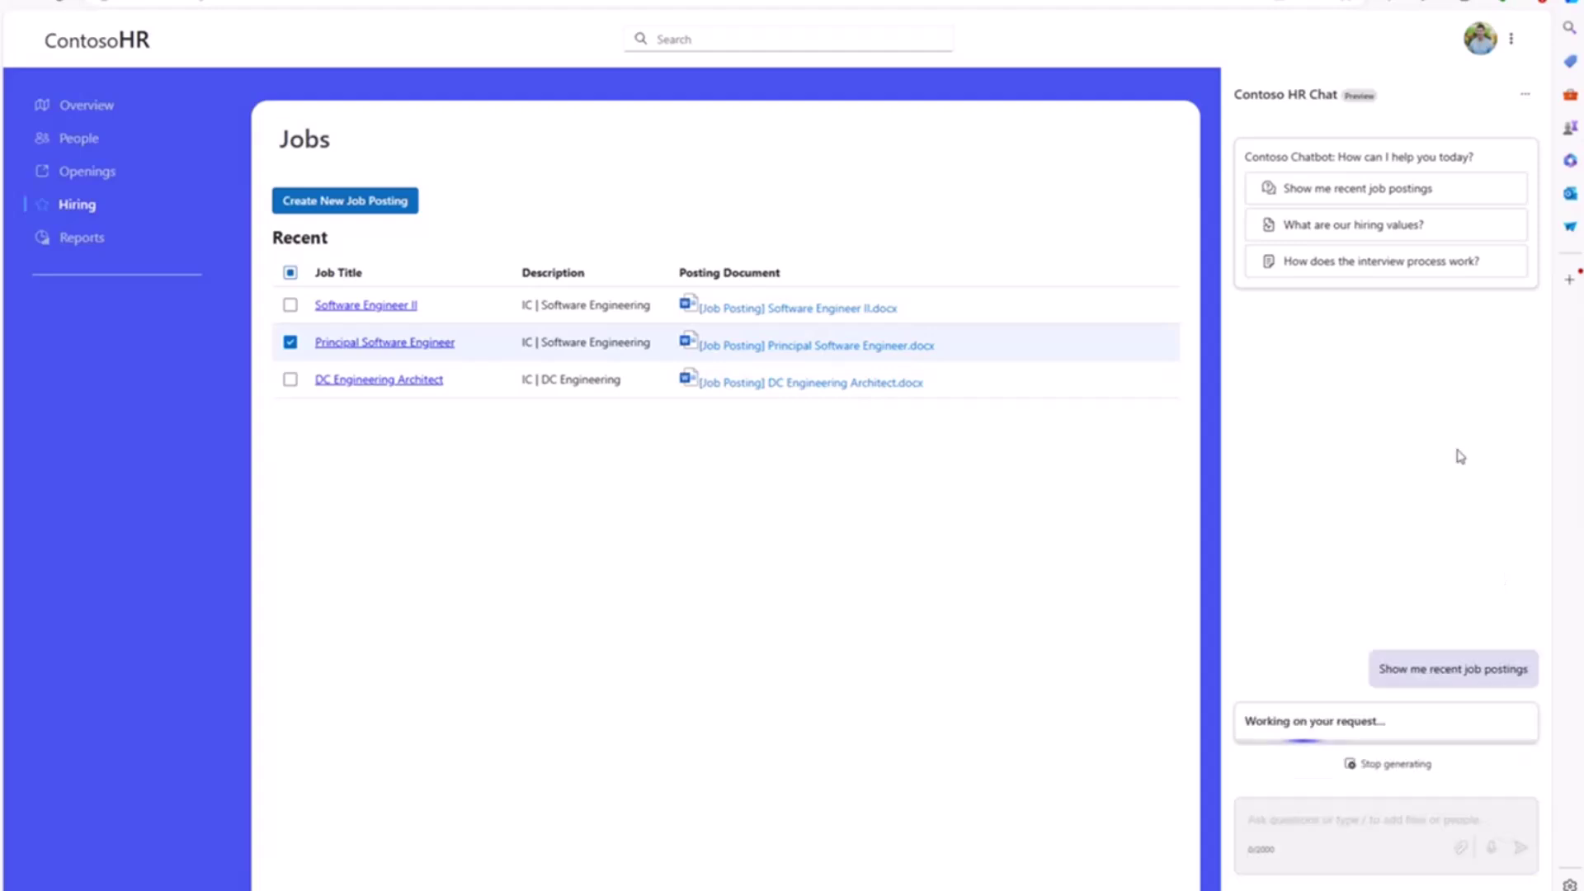